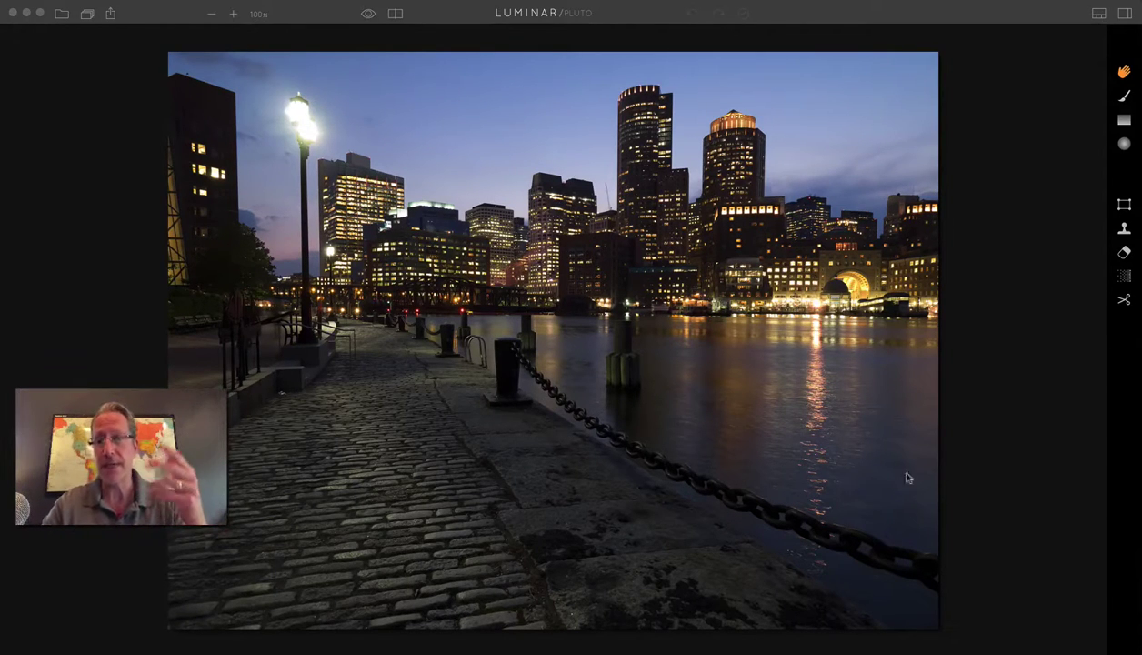
- Show the Cityscapes preset strip under the harbor night photo and browse the preset categories
left_click(1073, 18)
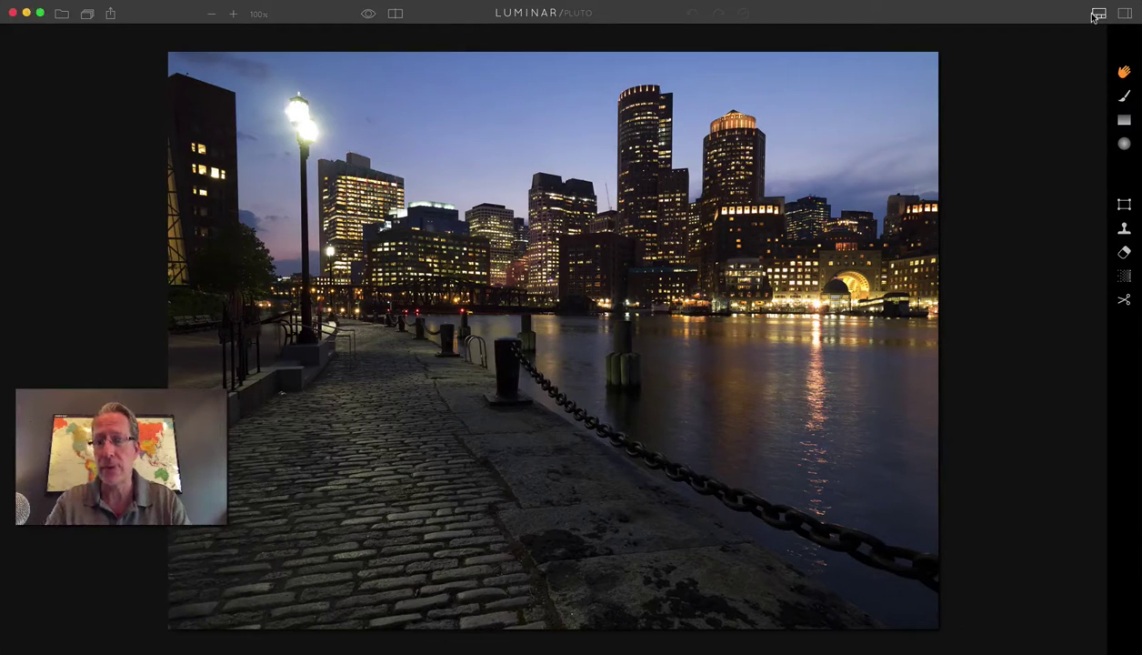
left_click(1099, 15)
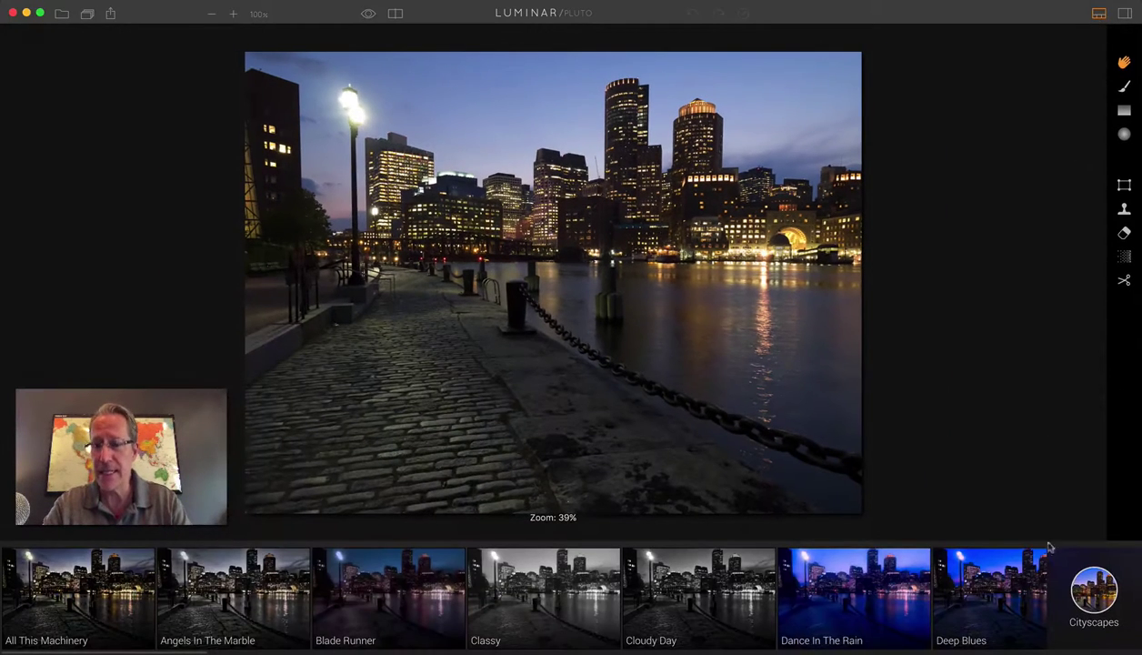
left_click(1064, 582)
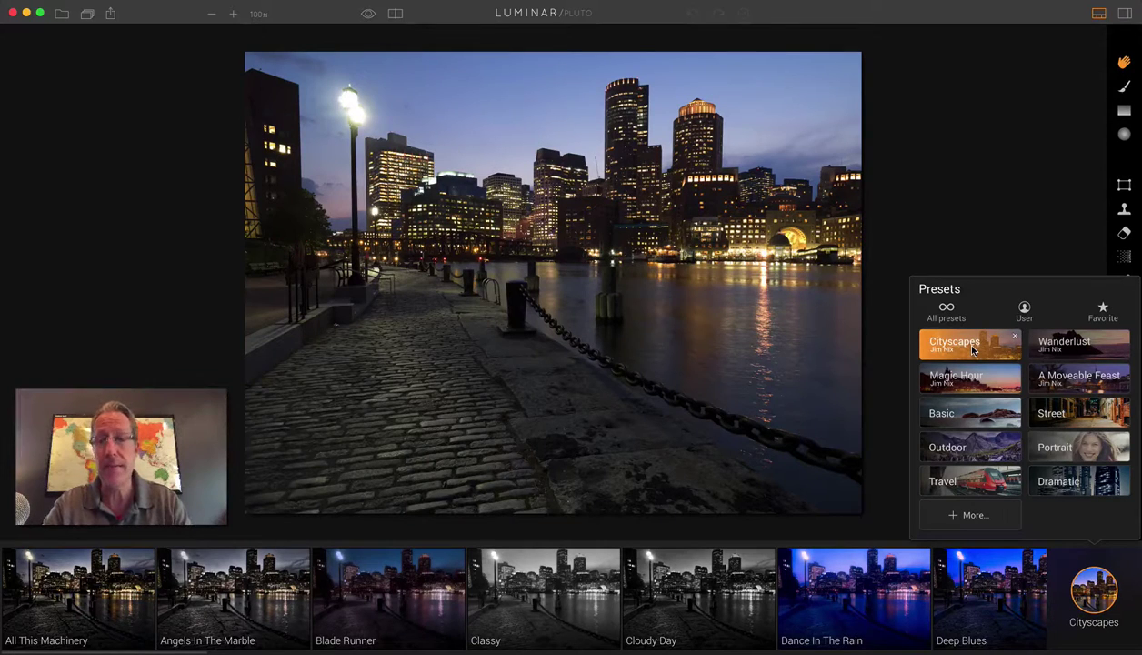
left_click(943, 206)
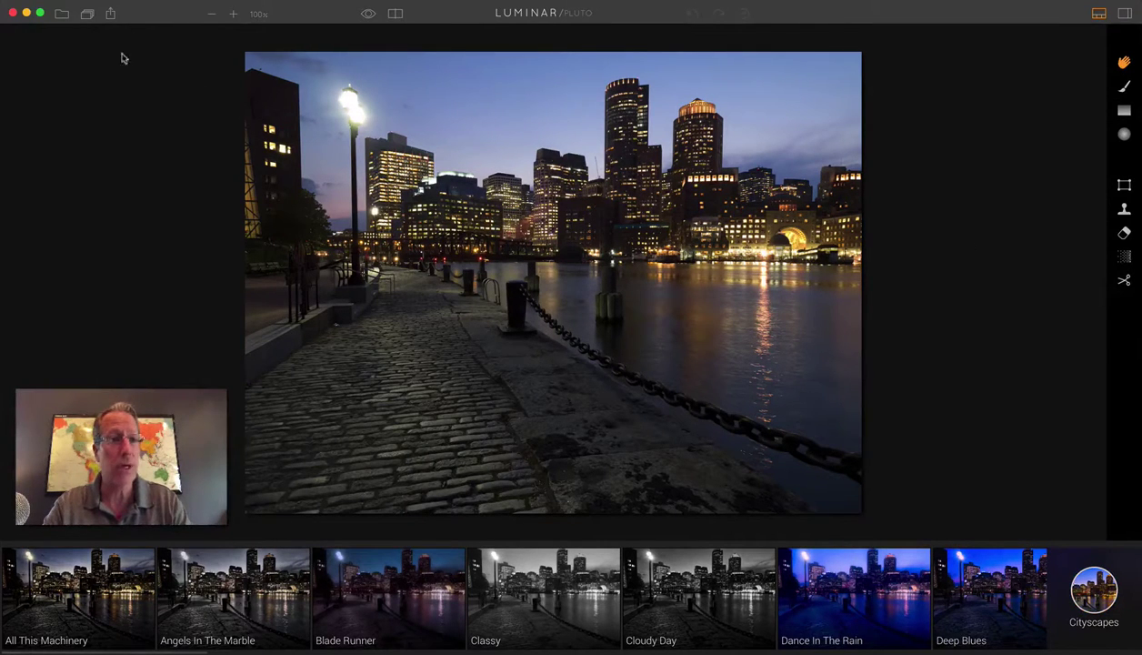
- Look at Add Custom Presets Pack in the File menu and the preset categories, closing both
left_click(105, 0)
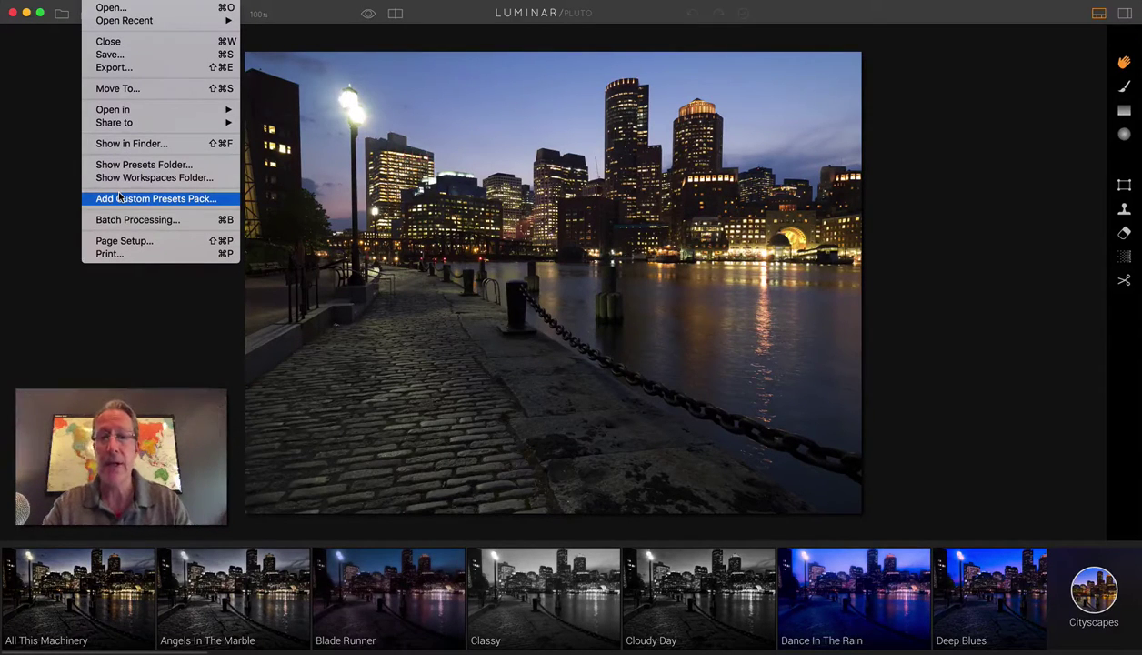
left_click(52, 165)
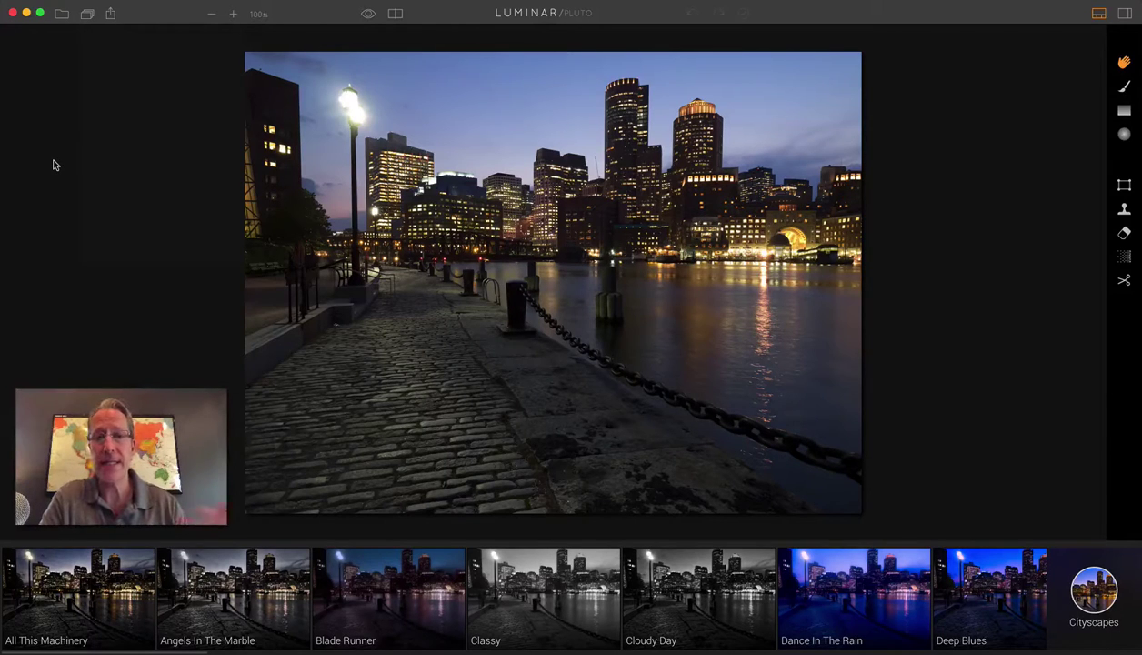
left_click(91, 2)
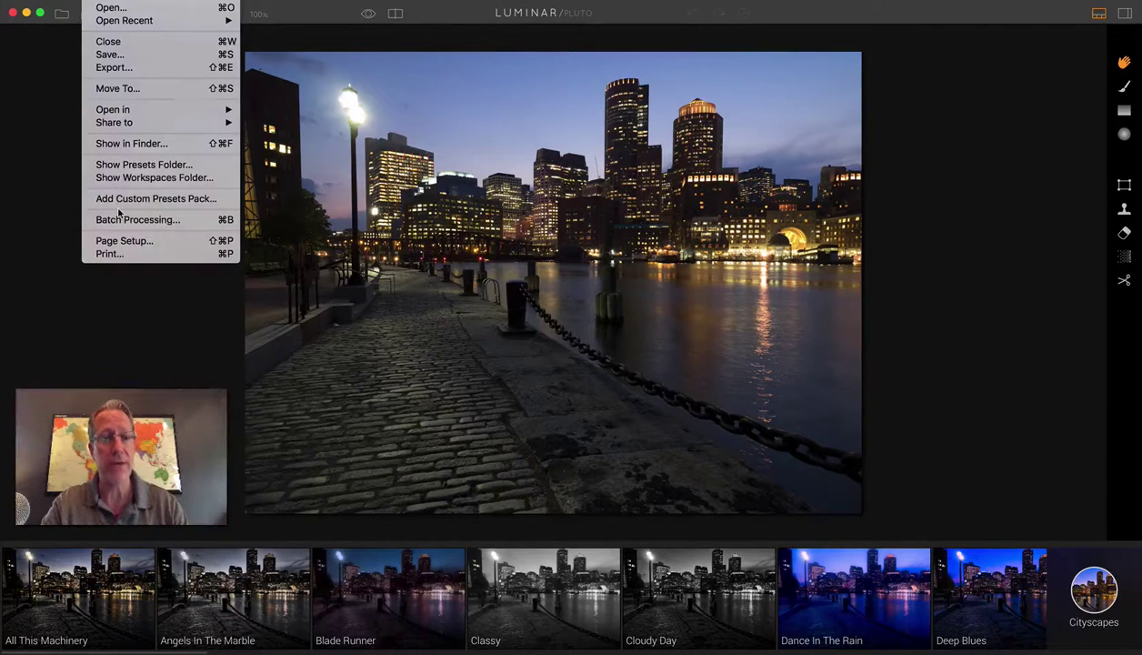
left_click(47, 273)
left_click(1078, 586)
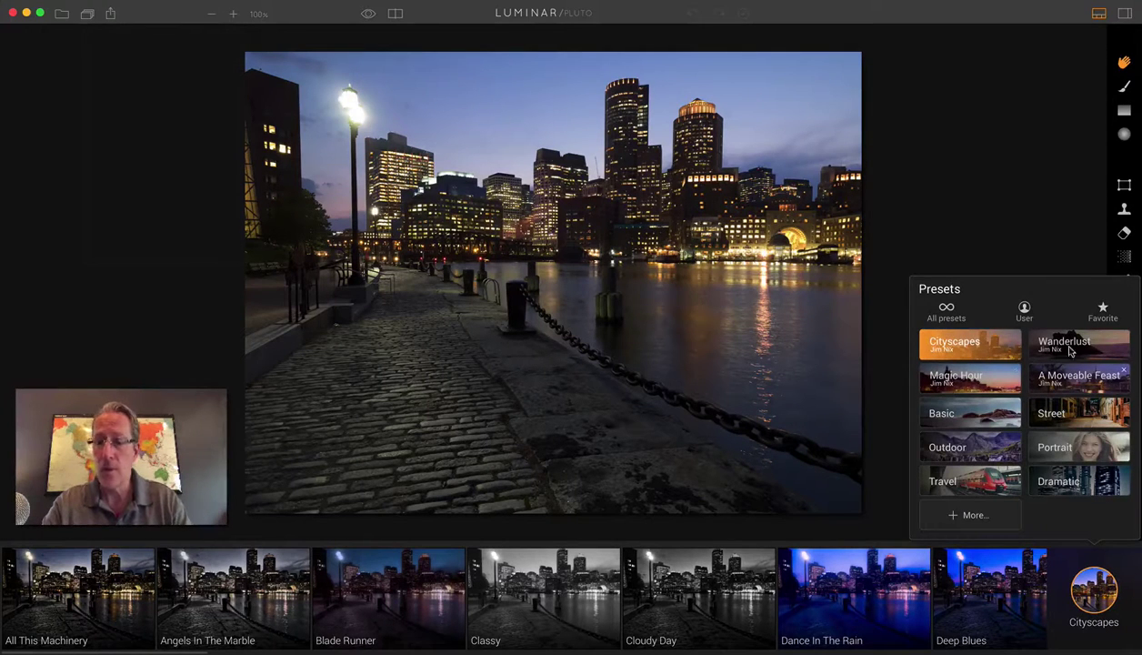
left_click(945, 219)
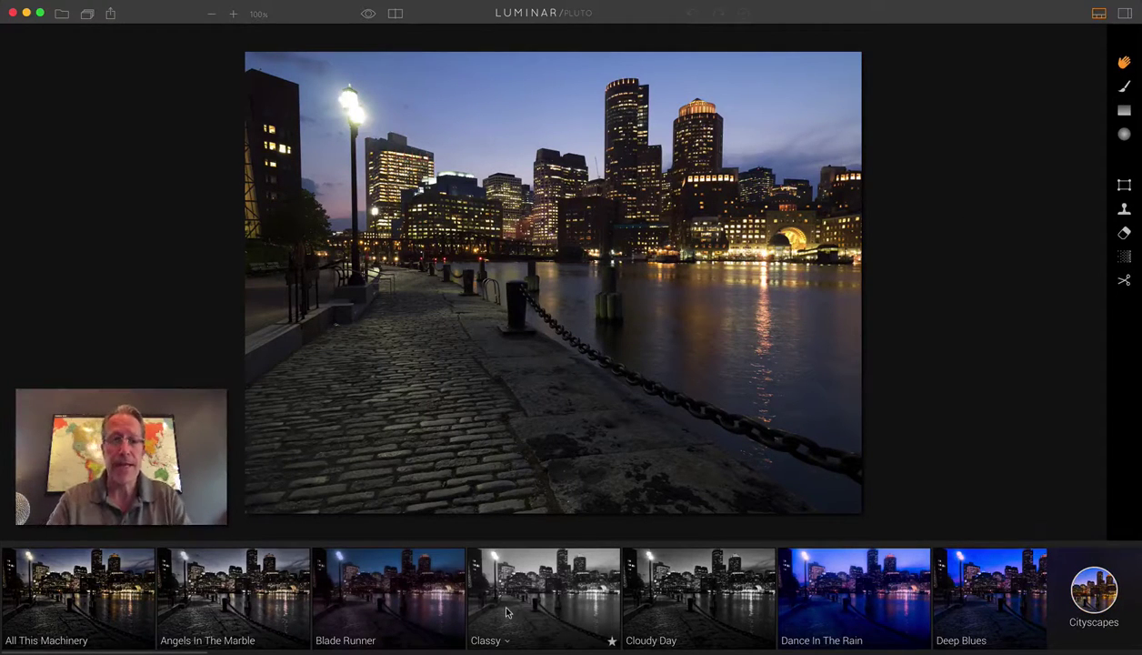
- Apply Blade Runner to the waterfront photo and compare it in Before/After split view
left_click(400, 596)
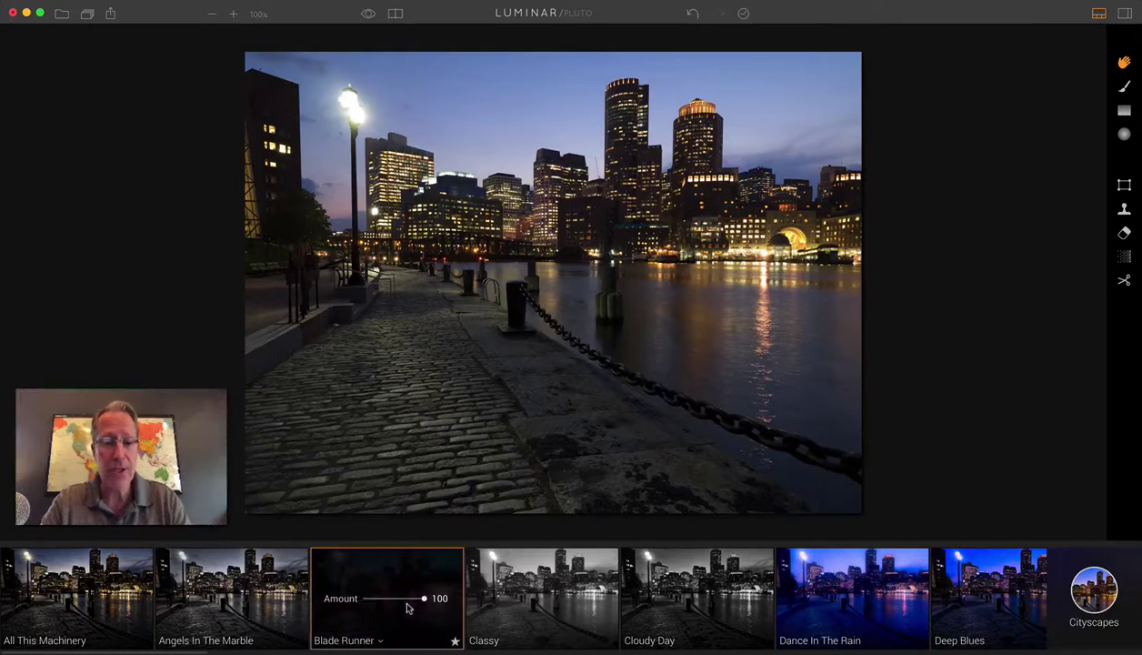
left_click(391, 13)
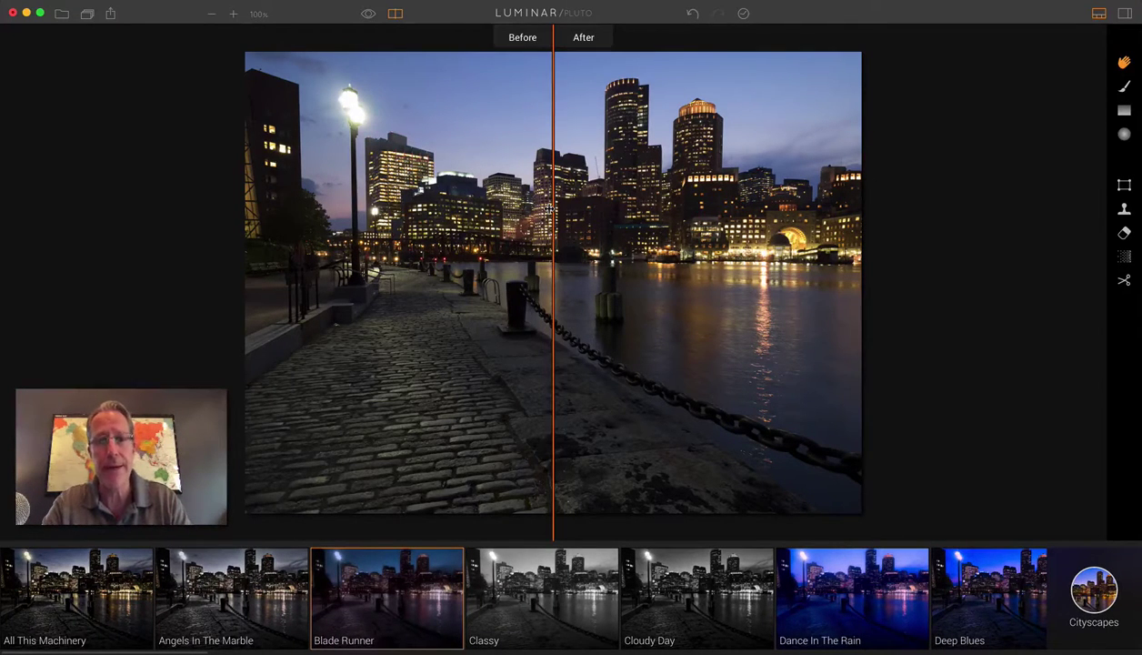
left_click_drag(553, 209, 438, 215)
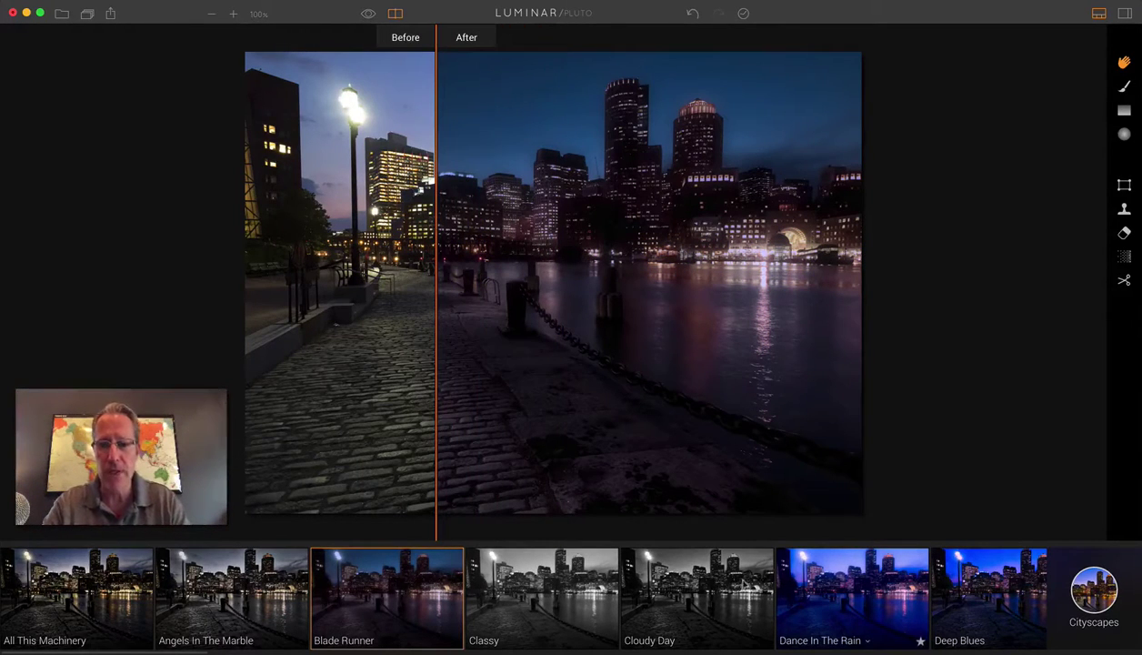
scroll(727, 580, "right", 6)
scroll(734, 588, "right", 7)
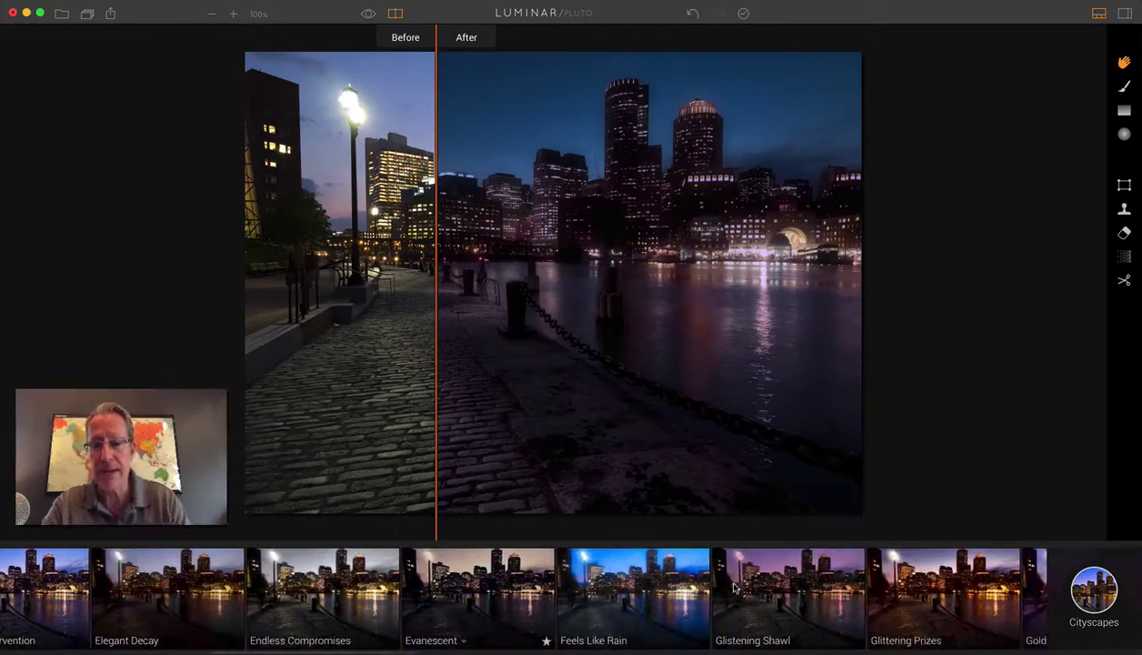
- Try the Glistening Shawl preset and compare its purple version with the original
left_click(774, 589)
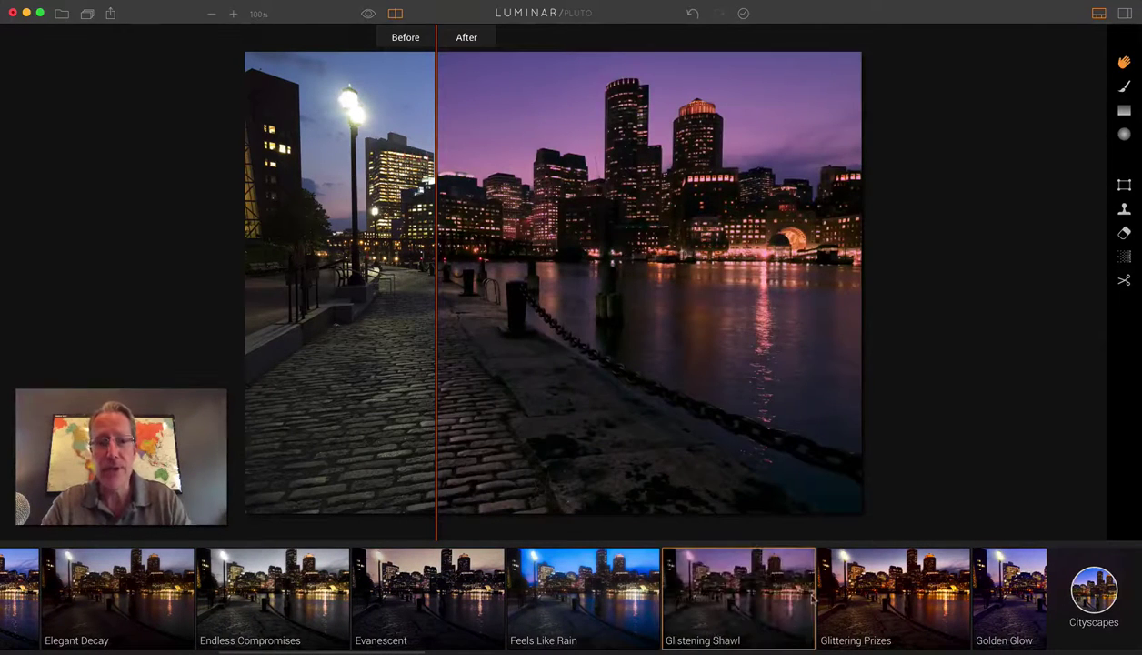
mouse_move(752, 607)
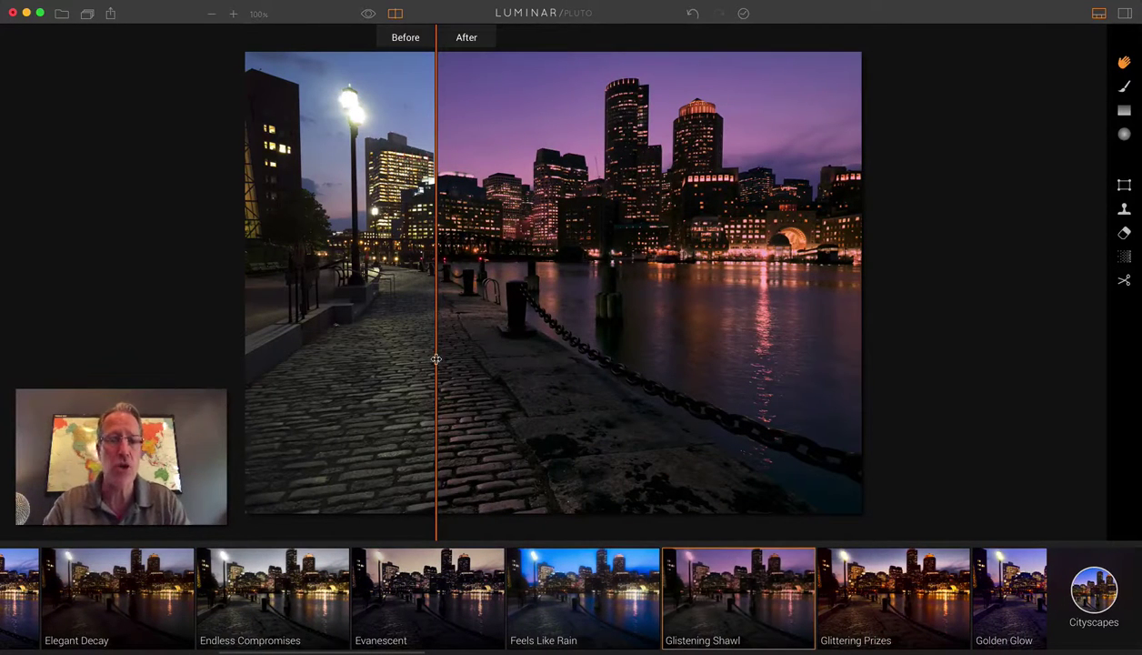
mouse_move(436, 362)
left_mouse_down()
mouse_move(686, 357)
mouse_move(405, 363)
mouse_move(455, 366)
left_mouse_up()
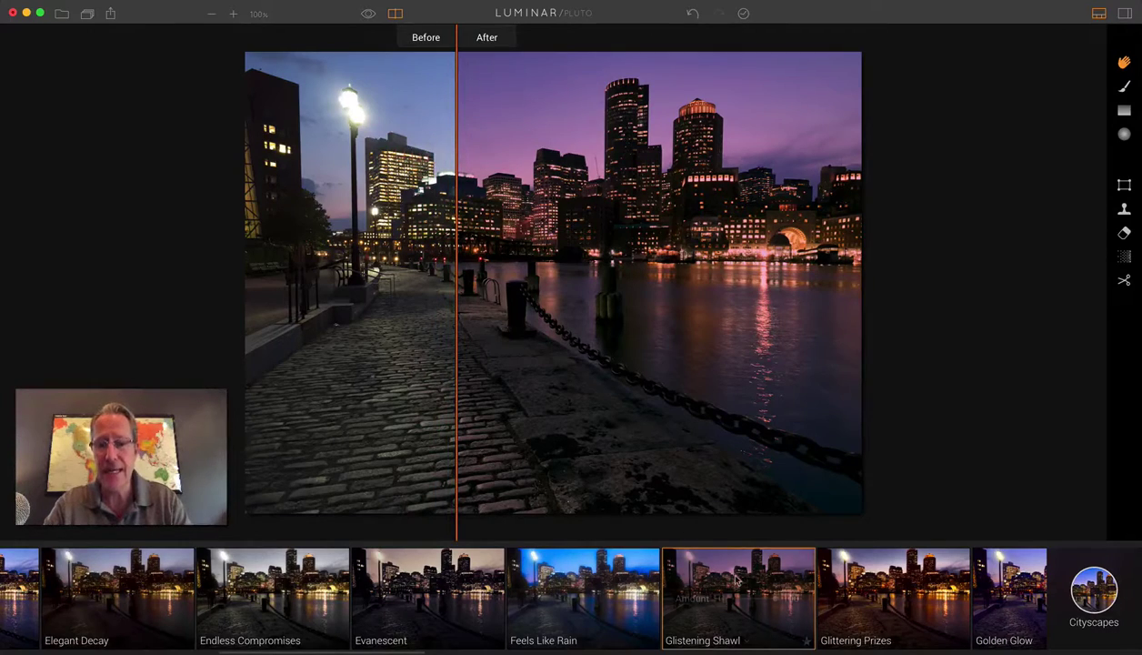
- Apply Radiant Skyline and lower its Amount from 100 to 72
scroll(741, 589, "right", 7)
scroll(741, 590, "right", 10)
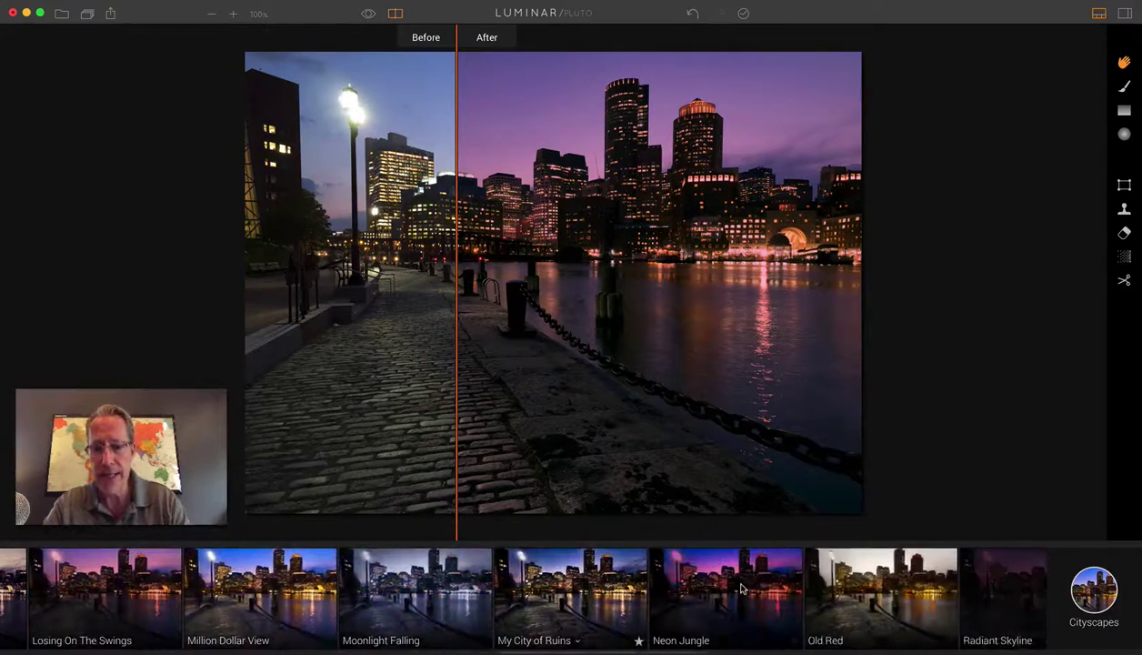
mouse_move(741, 589)
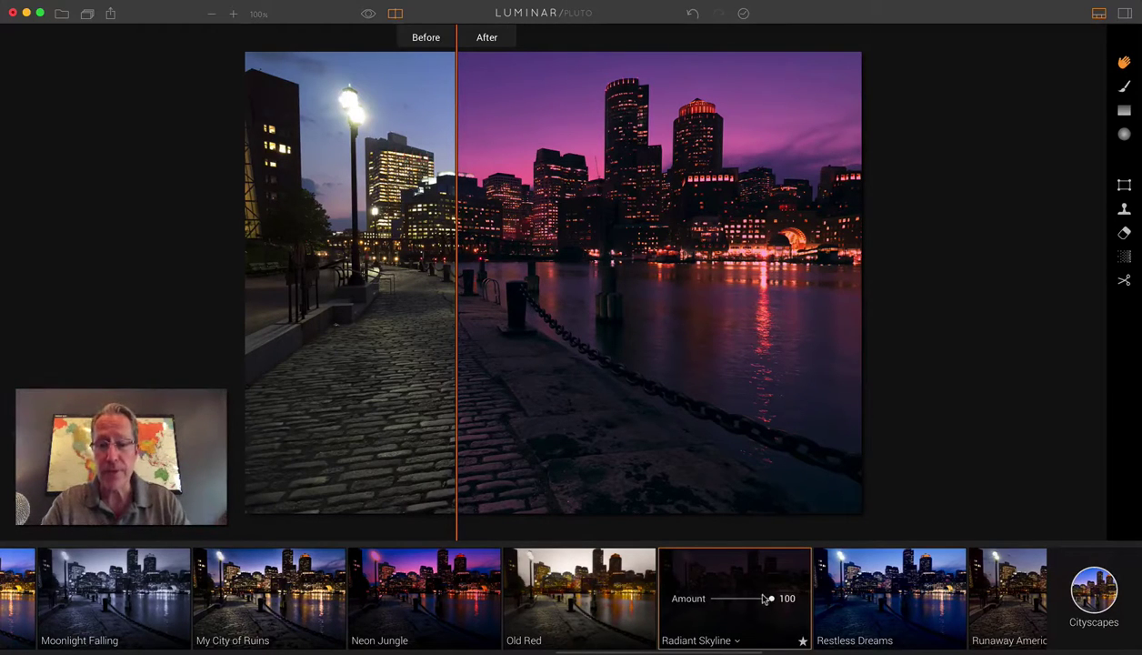
mouse_move(768, 601)
left_mouse_down()
mouse_move(739, 600)
mouse_move(752, 600)
left_mouse_up()
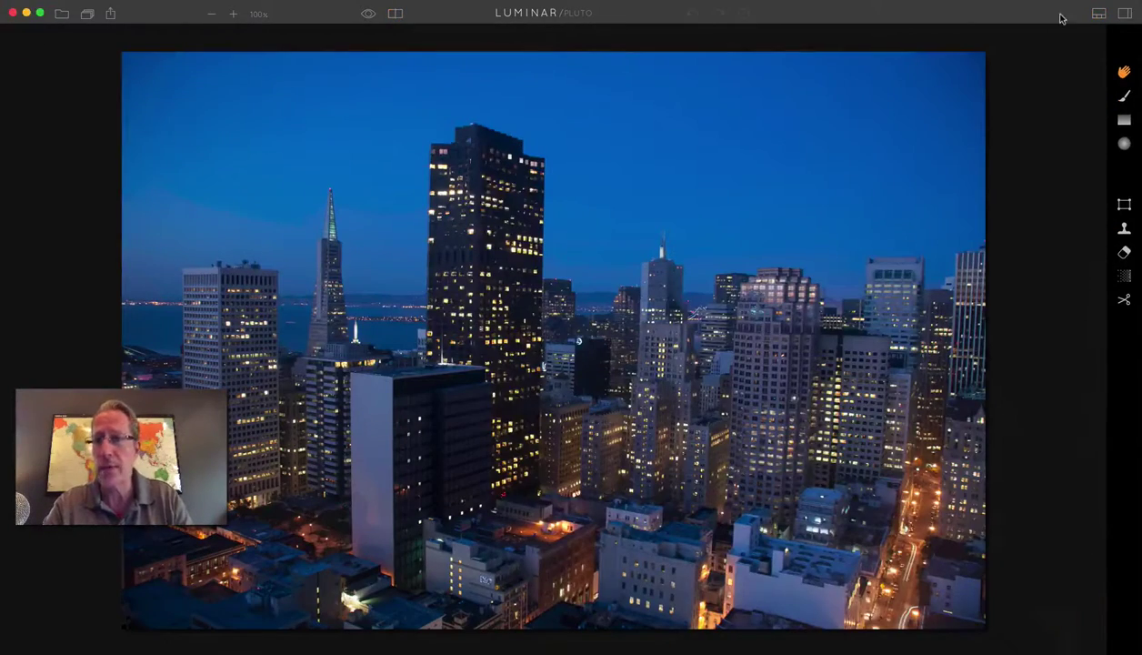
- Apply Blade Runner to the San Francisco skyline and turn on the Before/After split
left_click(1099, 13)
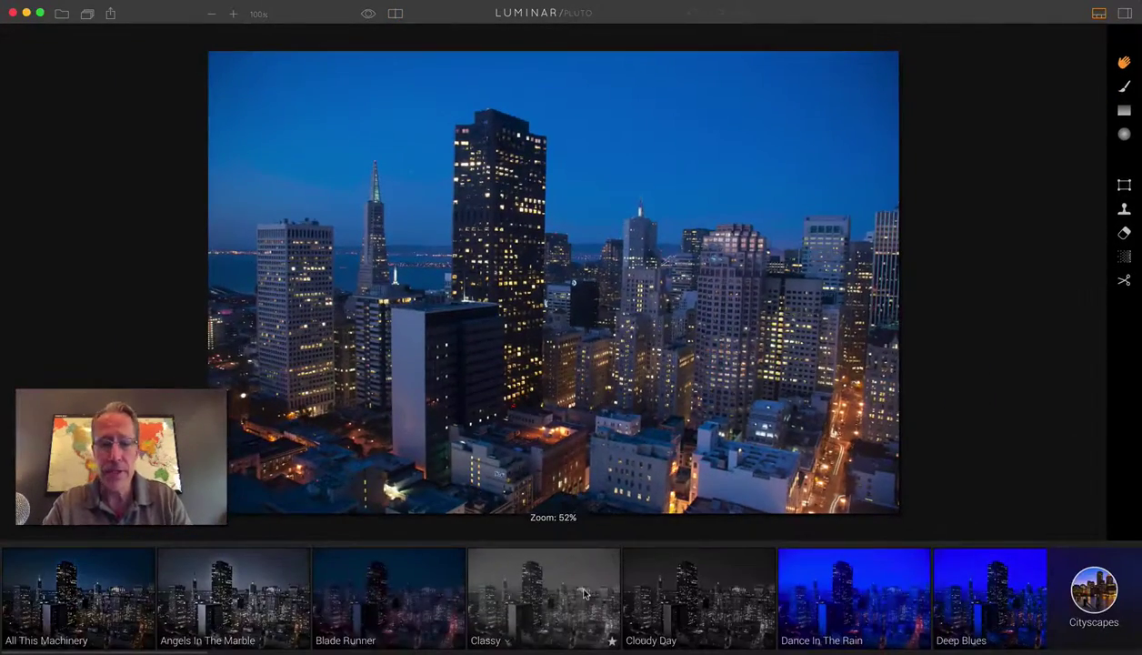
left_click(389, 589)
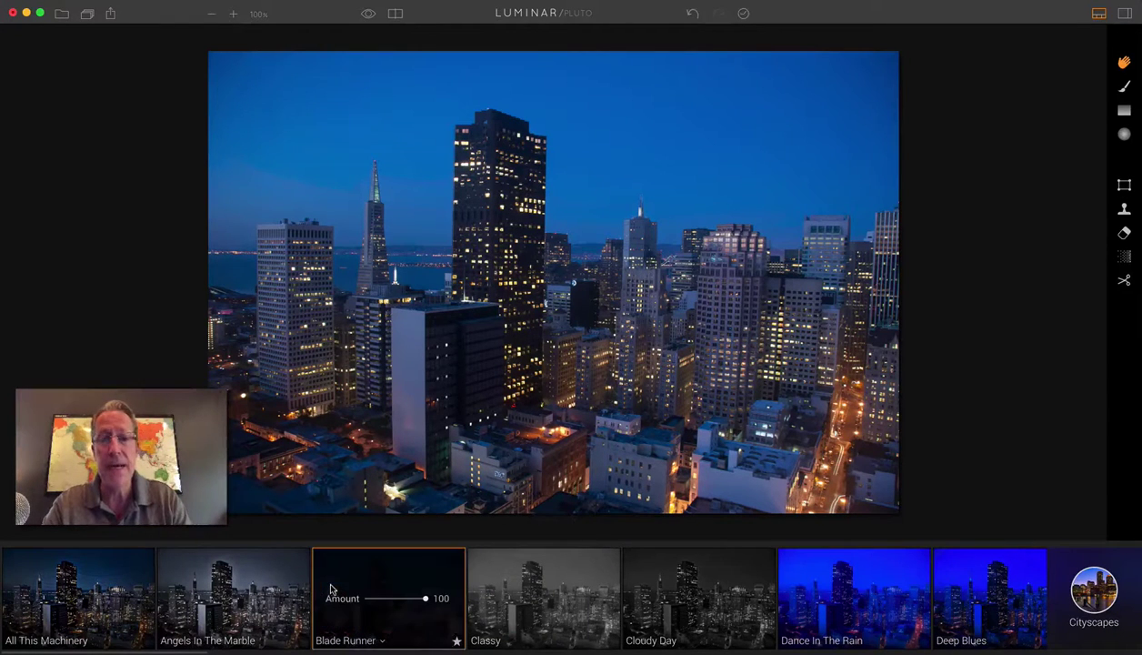
left_click(394, 14)
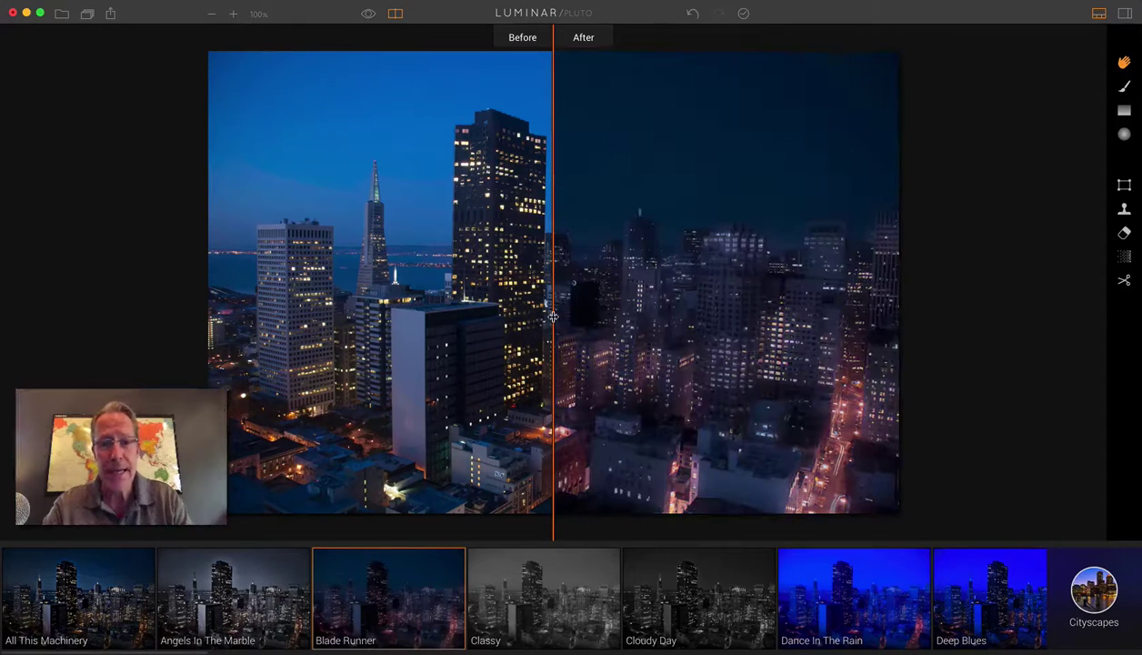
left_click_drag(555, 316, 410, 315)
- Try Dynamic Intervention, then settle on Evanescent and compare it across the skyline
scroll(680, 628, "right", 10)
left_click(701, 598)
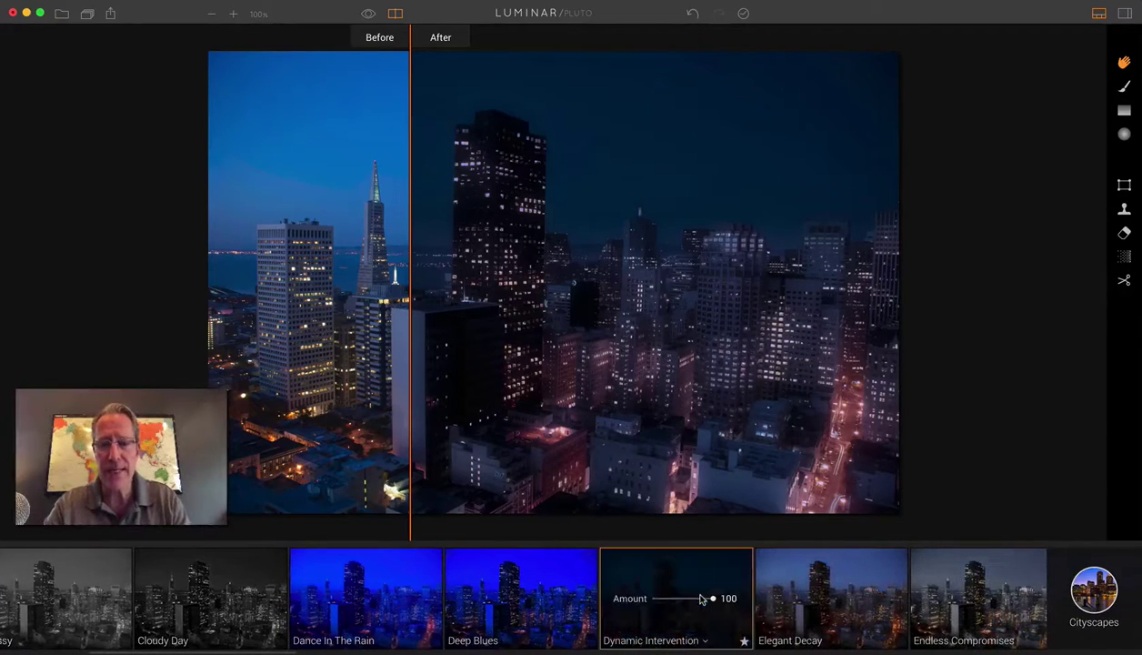
scroll(701, 598, "right", 10)
scroll(701, 598, "right", 10)
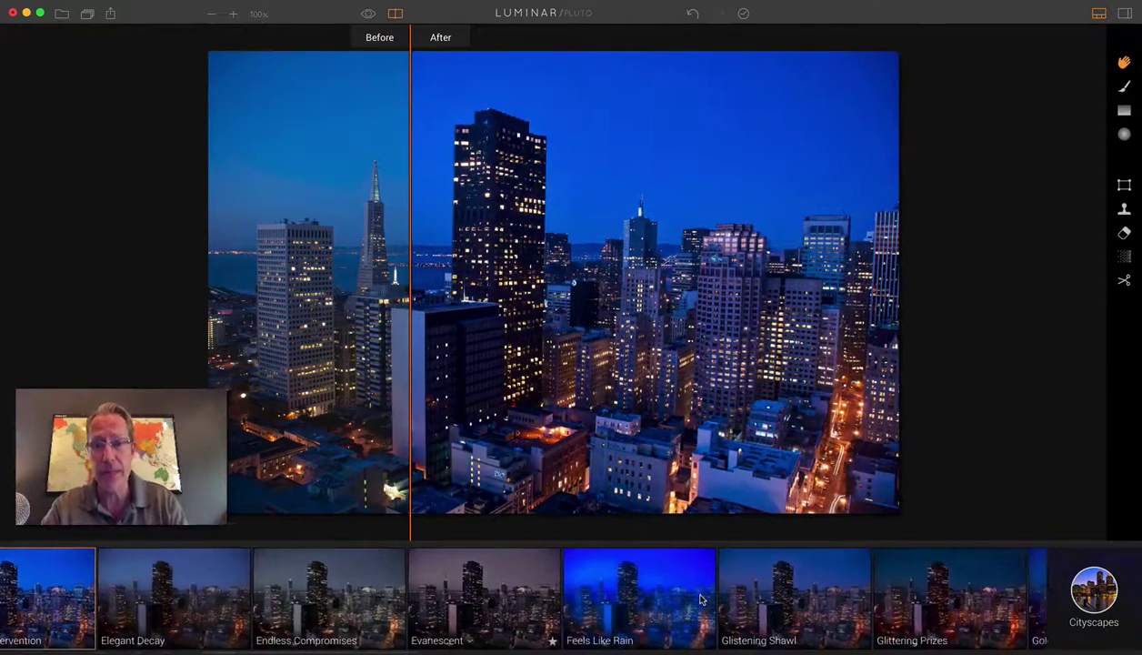
left_click(291, 597)
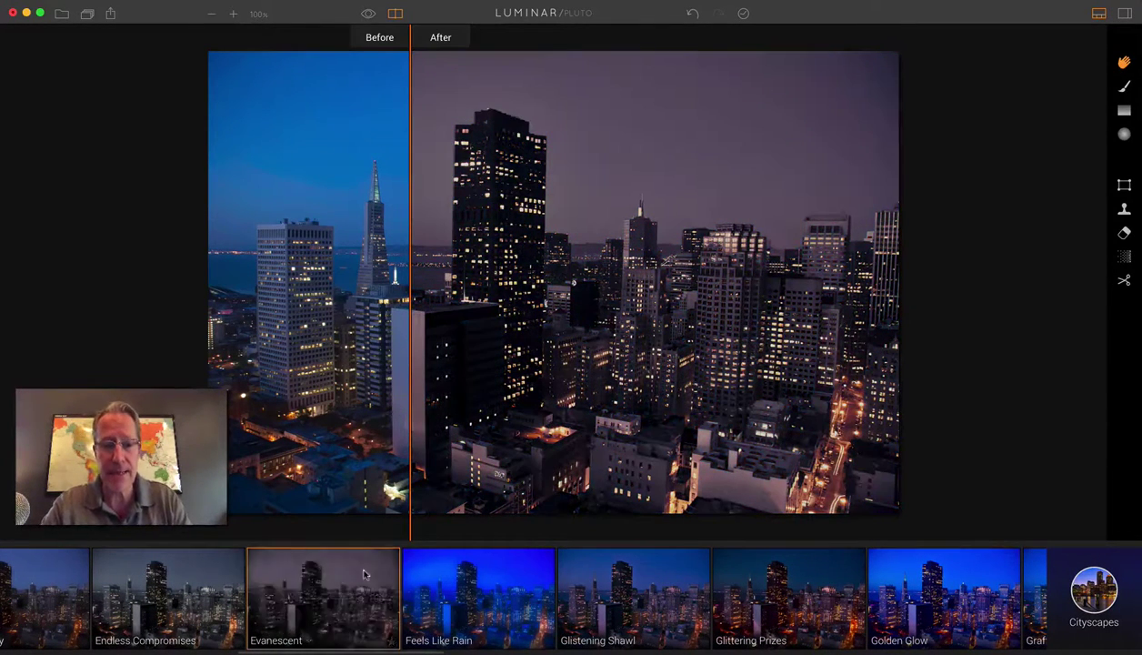
mouse_move(405, 217)
left_mouse_down()
mouse_move(184, 220)
mouse_move(784, 187)
mouse_move(288, 225)
mouse_move(400, 214)
left_mouse_up()
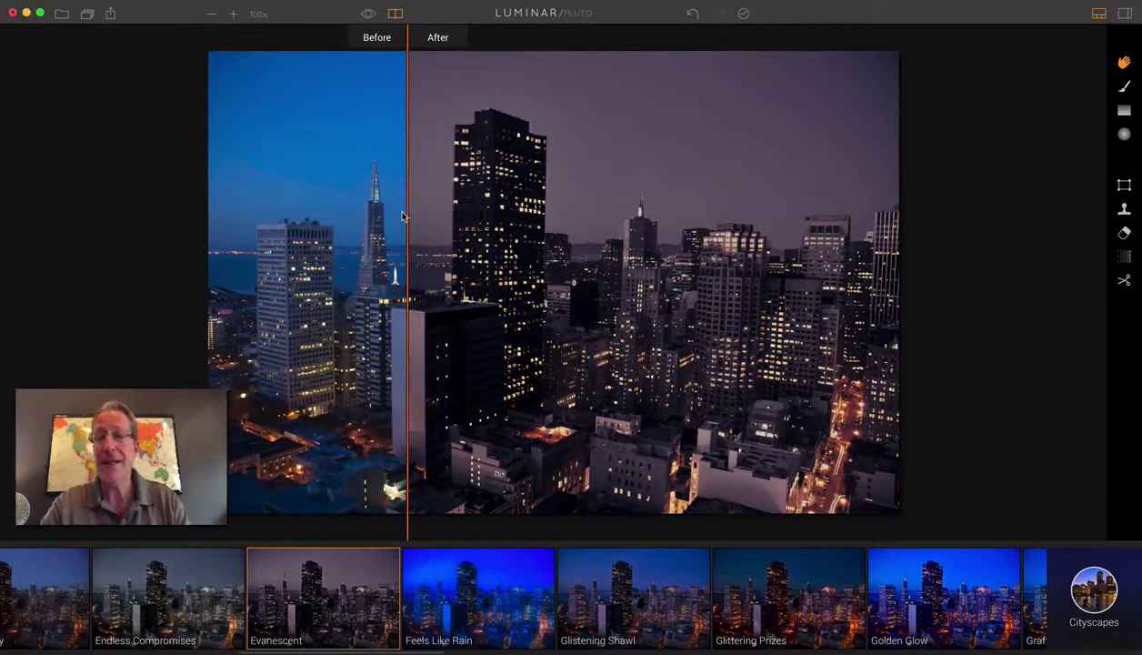
scroll(656, 568, "right", 5)
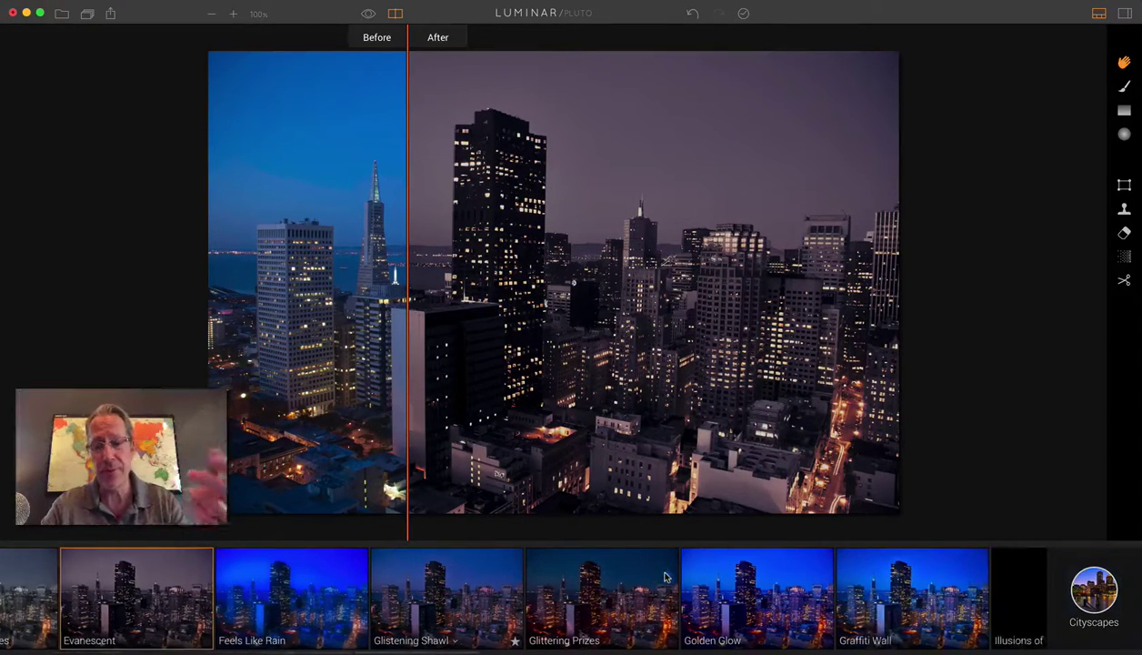
scroll(665, 576, "right", 2)
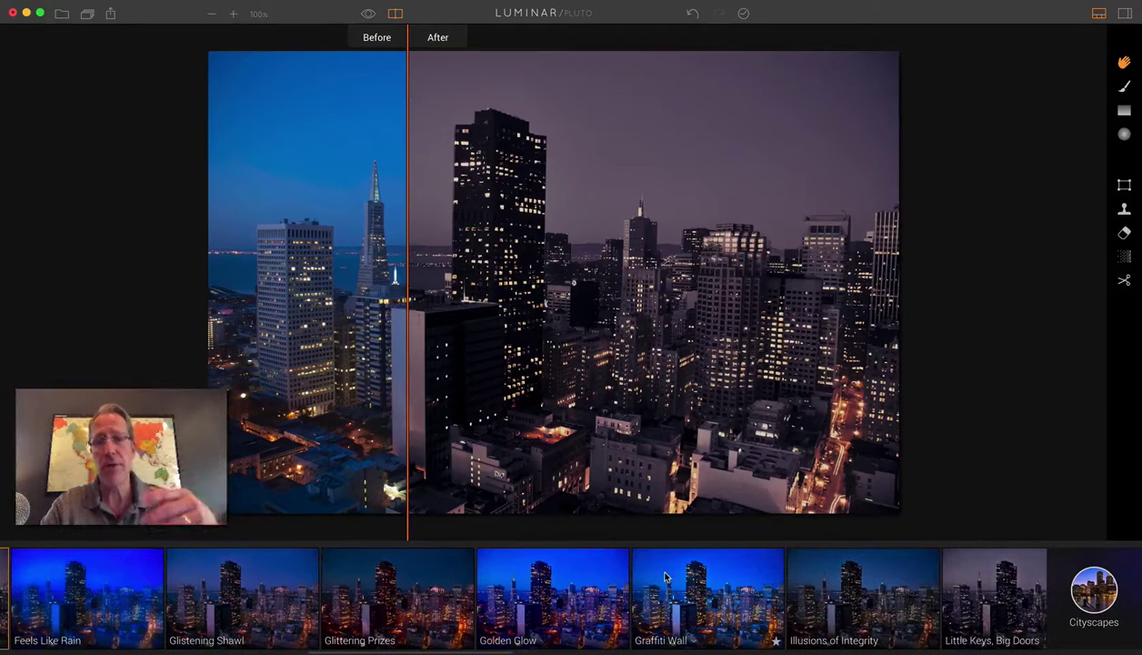
- Review the Clarity, Saturation, Curves and HSL filter settings, then hide the panel and minimize Luminar
left_click(1099, 13)
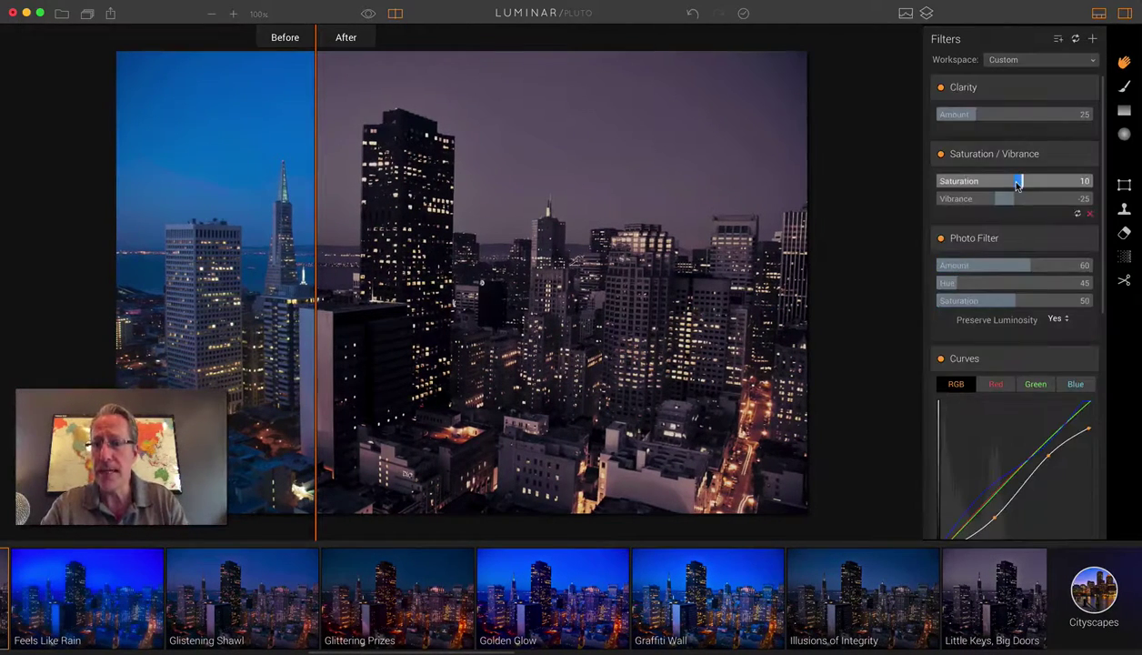
scroll(1017, 187, "down", 2)
scroll(1017, 186, "down", 15)
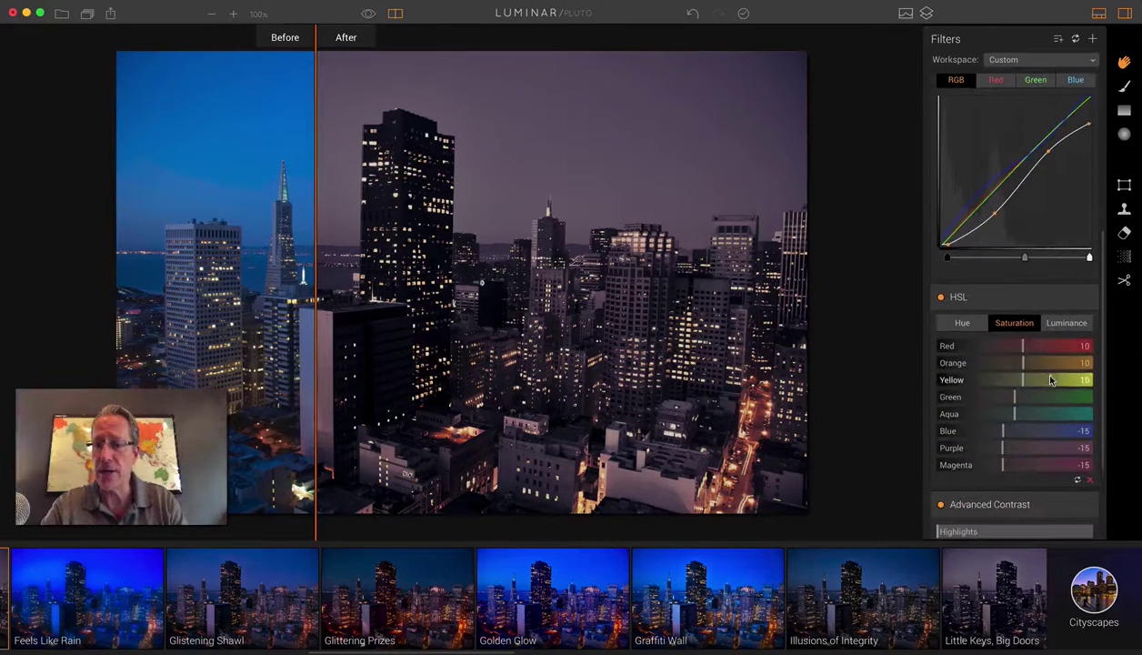
scroll(1050, 380, "up", 15)
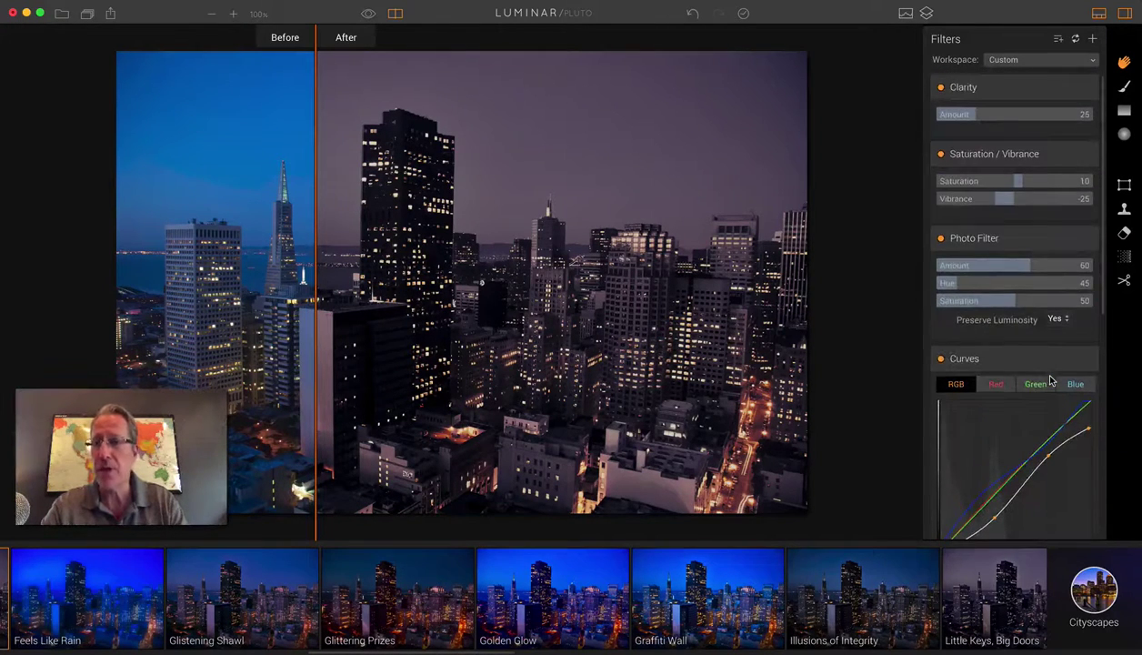
left_click(1099, 14)
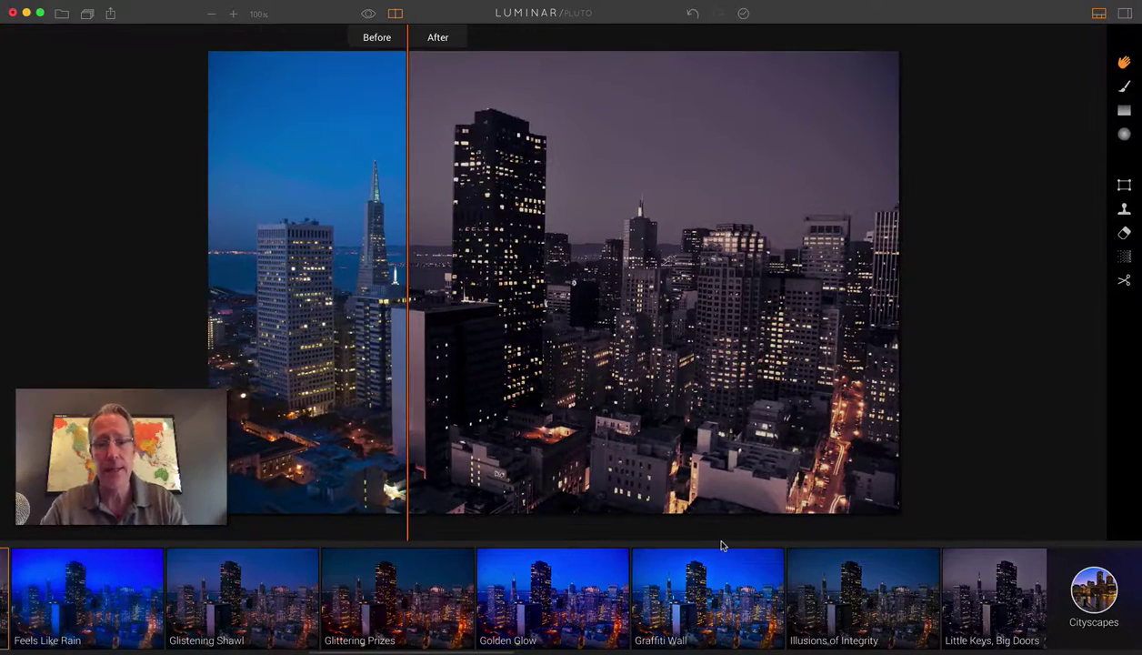
left_click(25, 14)
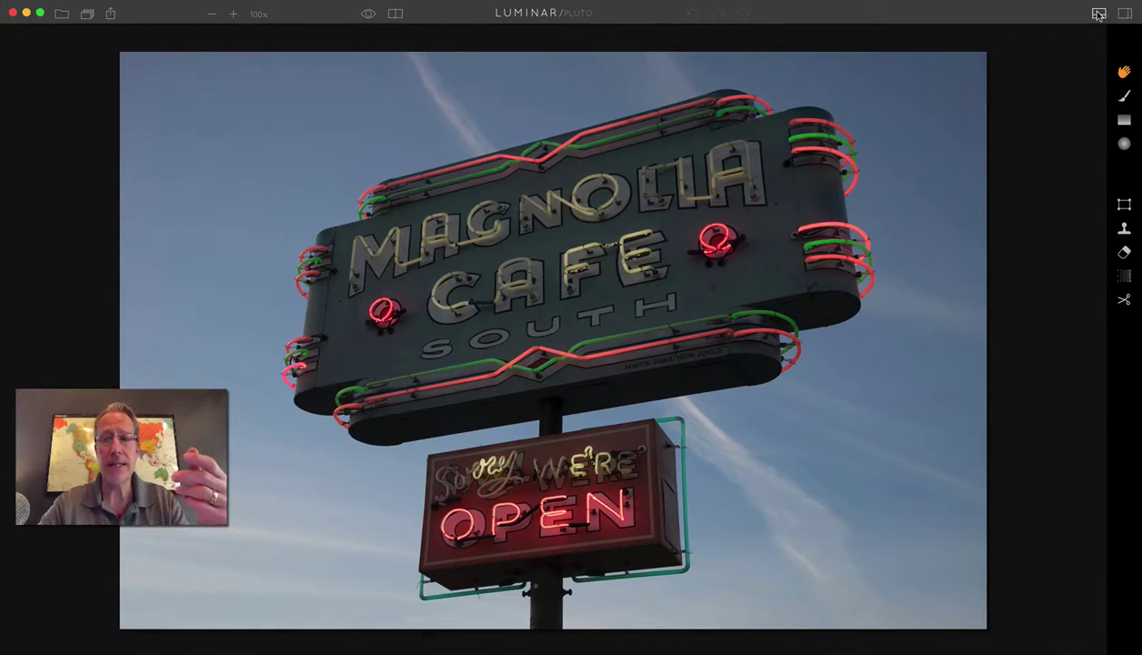
- Apply Dynamic Intervention to the Magnolia Cafe sign and compare it in Before/After split view
left_click(1097, 13)
scroll(771, 590, "right", 10)
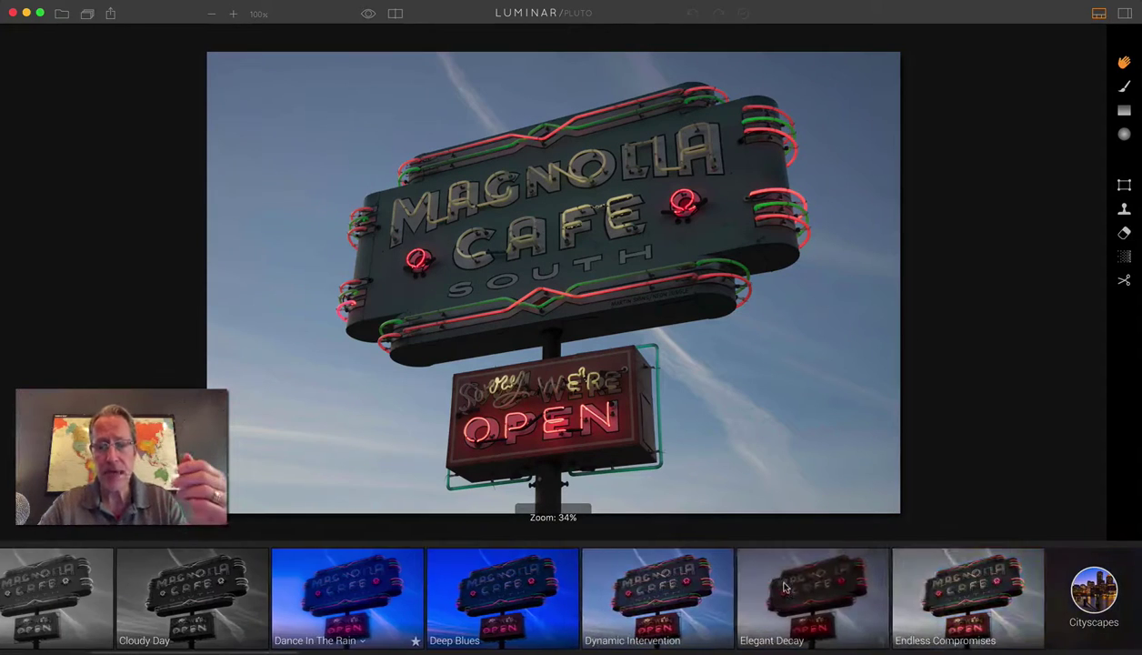
left_click(504, 591)
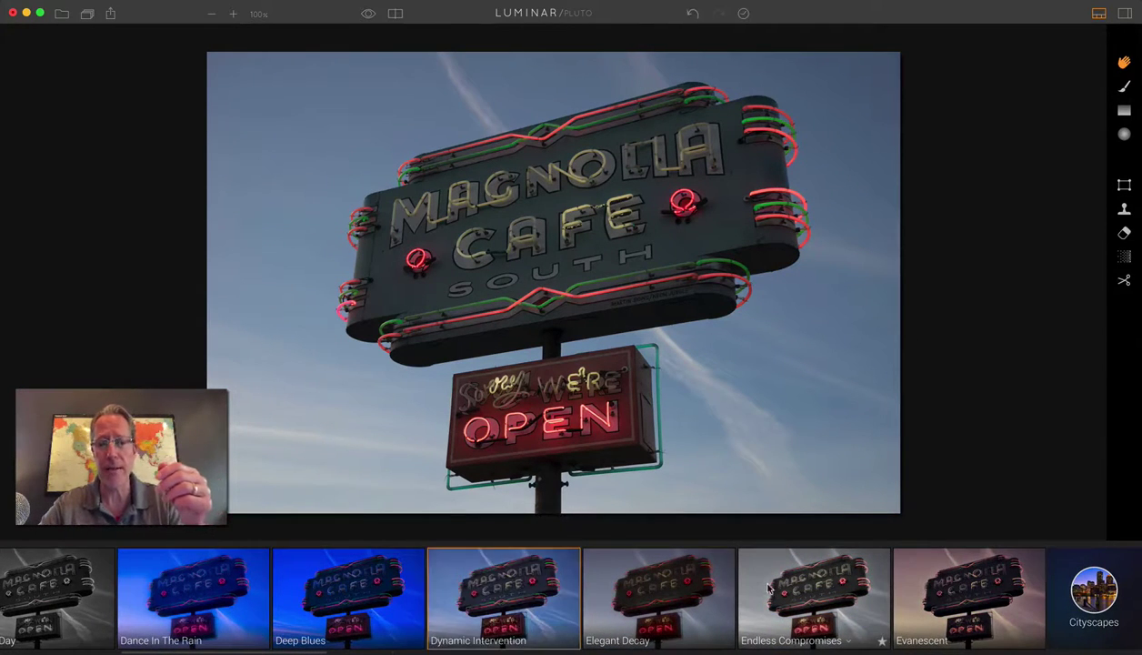
scroll(768, 589, "right", 5)
scroll(769, 589, "right", 8)
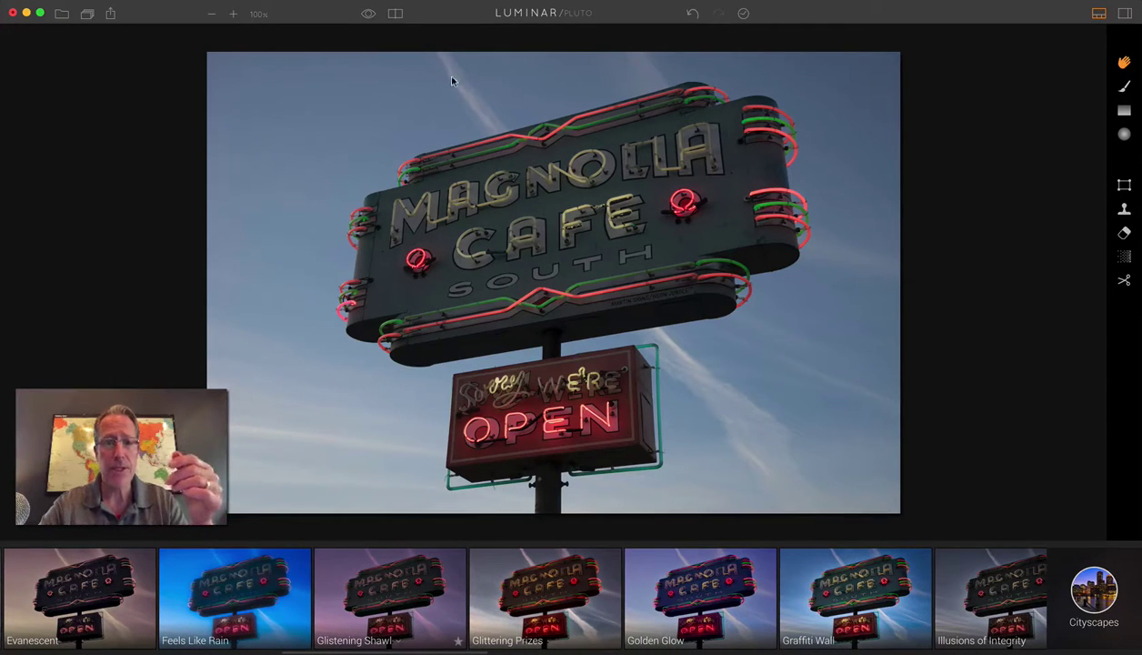
left_click(391, 16)
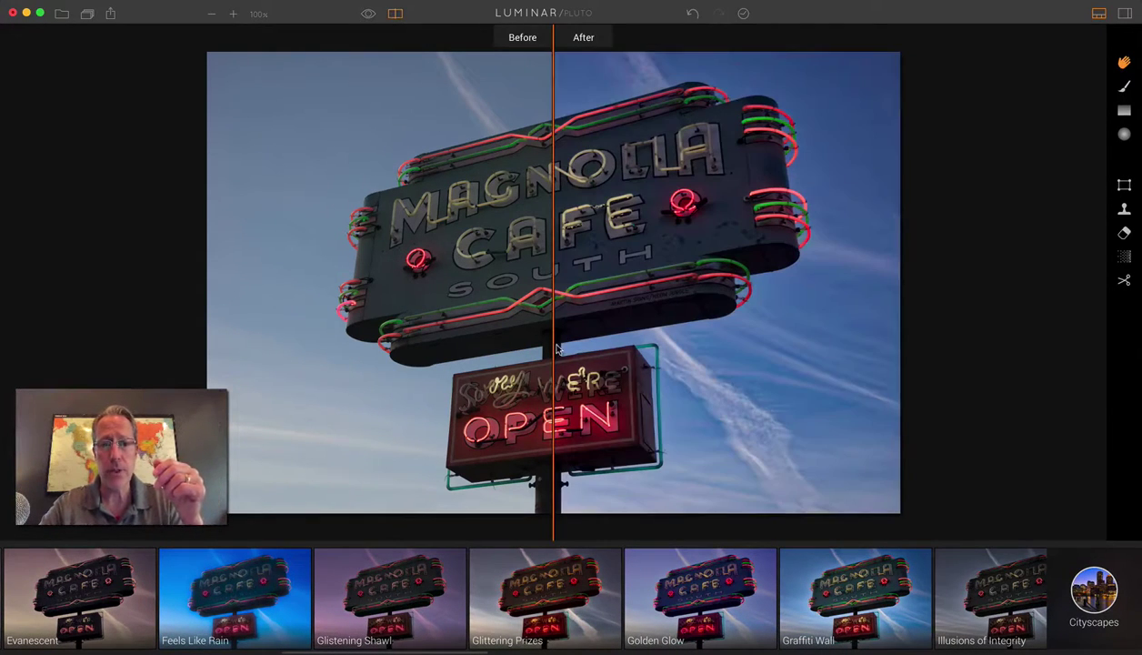
left_click_drag(552, 345, 420, 350)
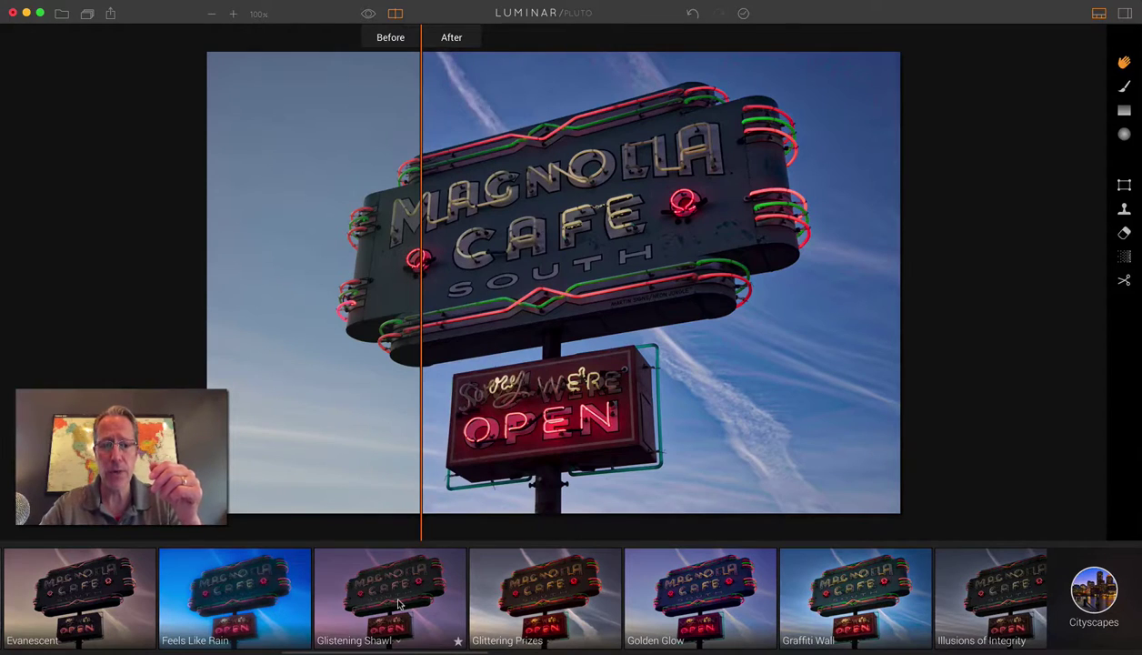
- Switch to Neon Jungle, lower its strength, and compare against the original sign
scroll(678, 593, "right", 3)
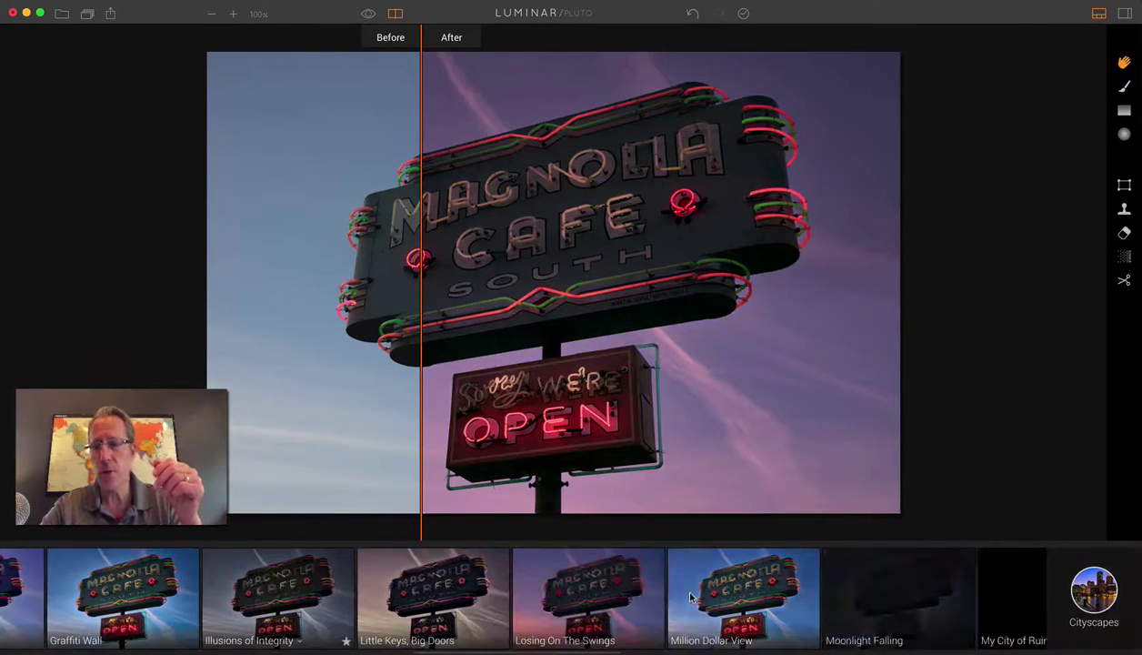
scroll(691, 597, "right", 2)
mouse_move(530, 596)
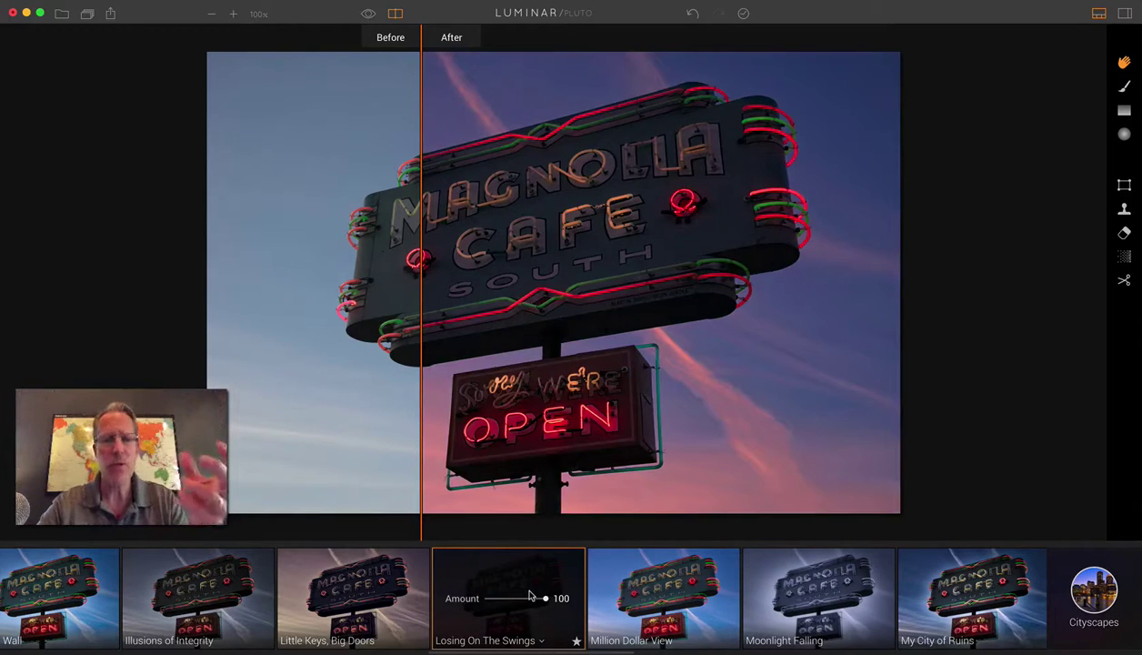
scroll(564, 593, "right", 10)
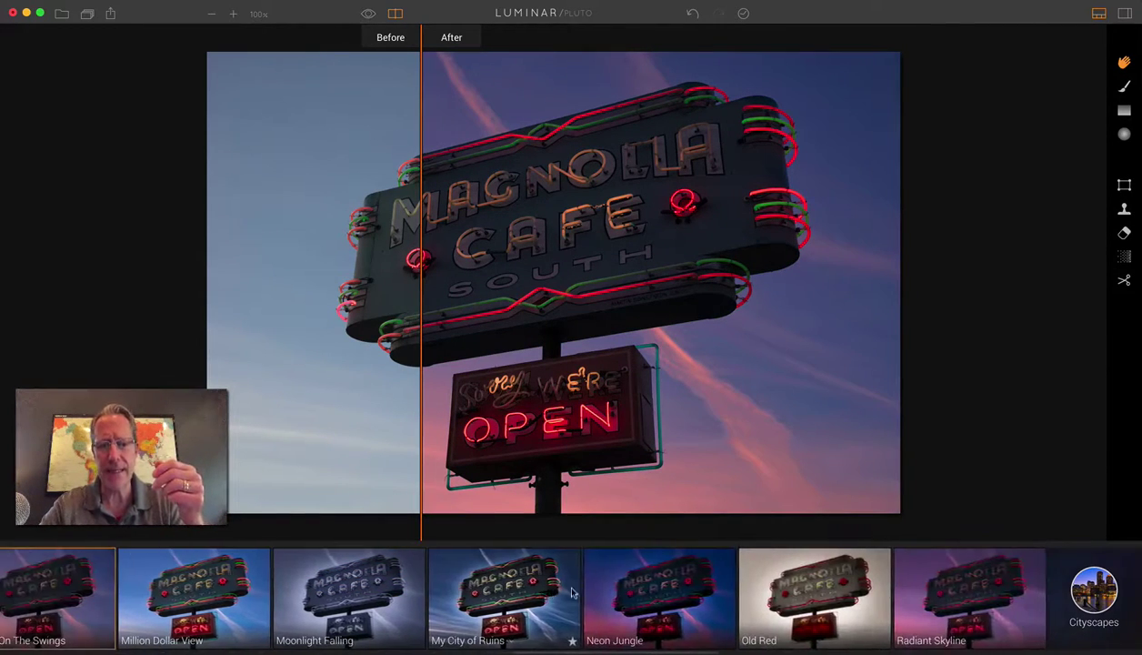
left_click(649, 589)
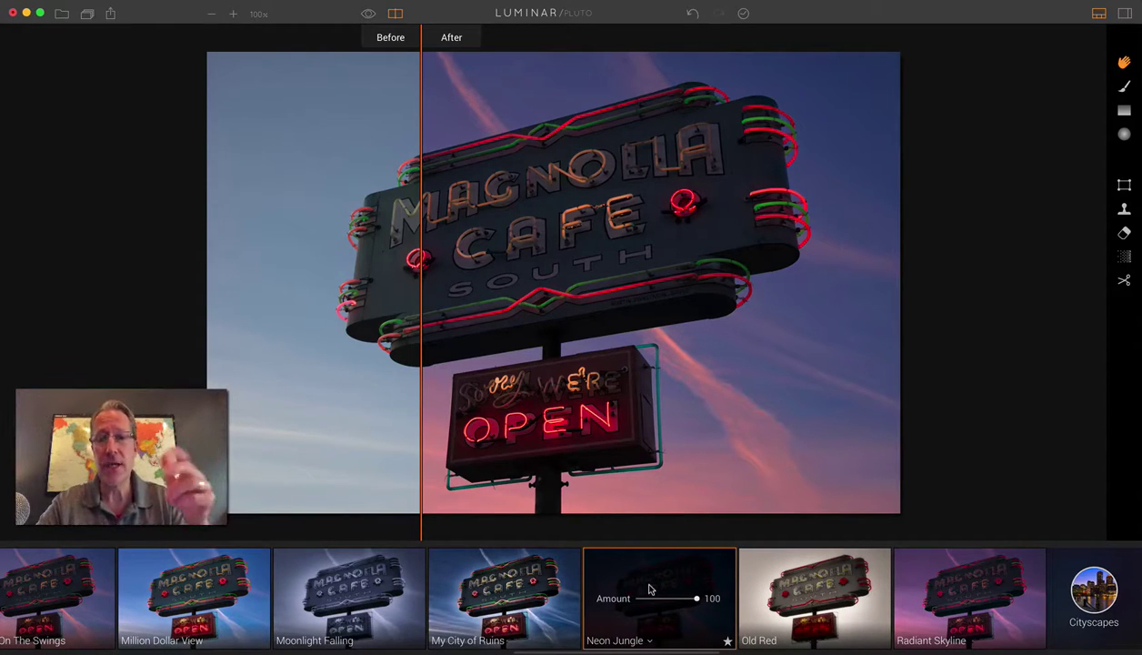
left_click_drag(420, 356, 298, 345)
mouse_move(648, 592)
mouse_move(680, 592)
left_mouse_down()
mouse_move(652, 598)
mouse_move(676, 599)
left_mouse_up()
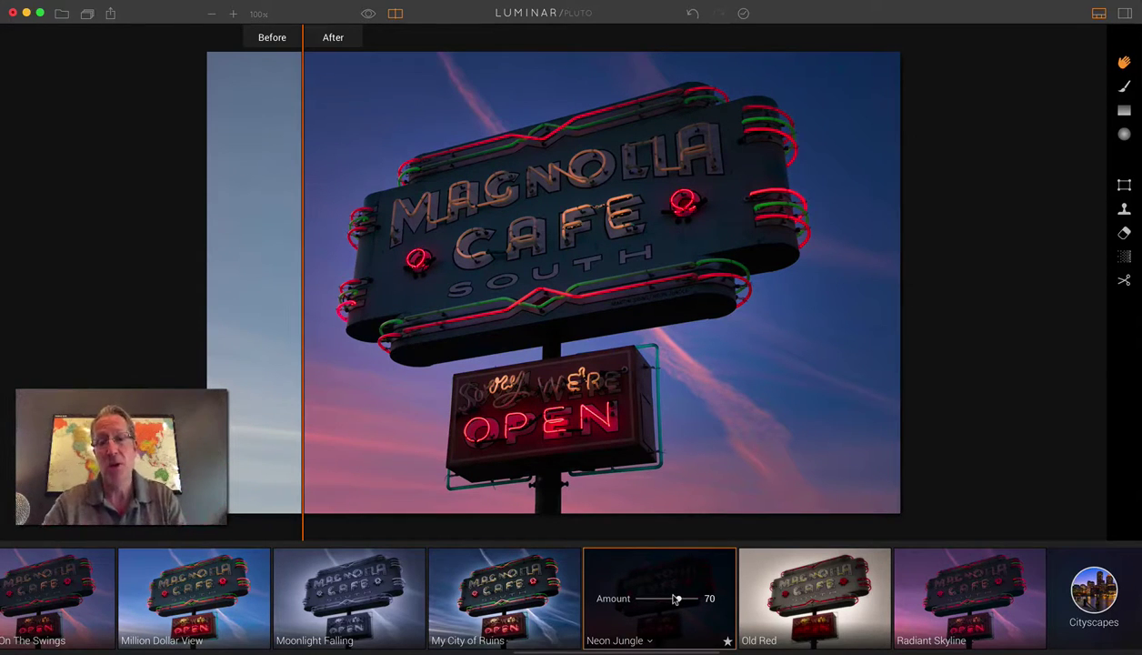
left_click_drag(301, 95, 285, 145)
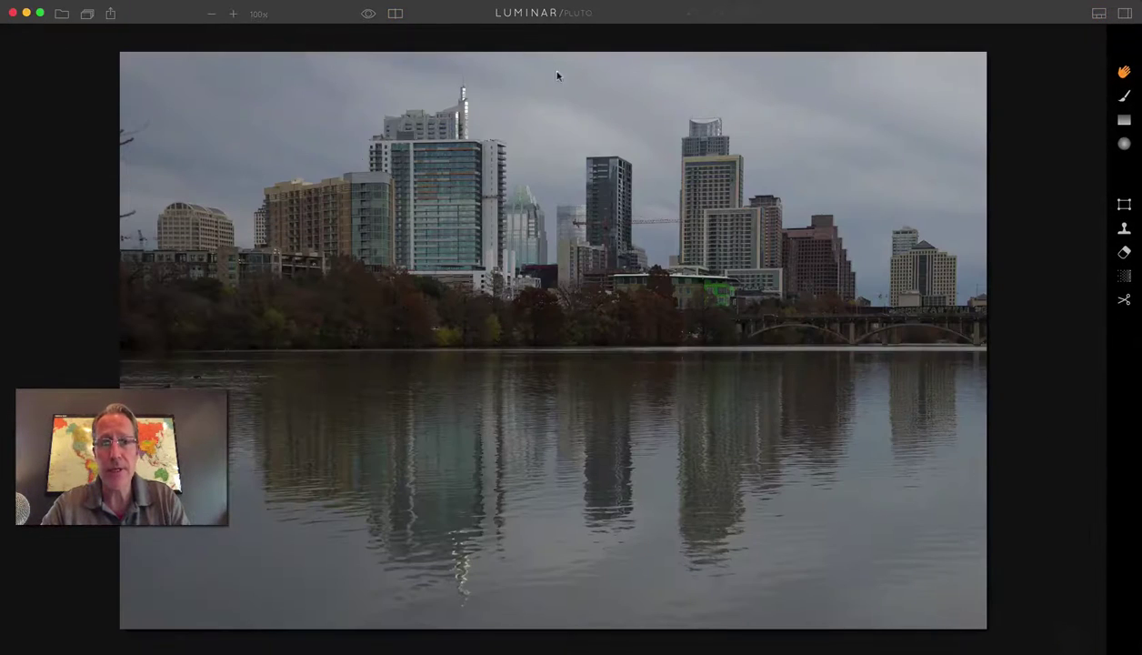
- Apply Dynamic Intervention to the river skyline and compare it in Before/After split view
left_click(1099, 14)
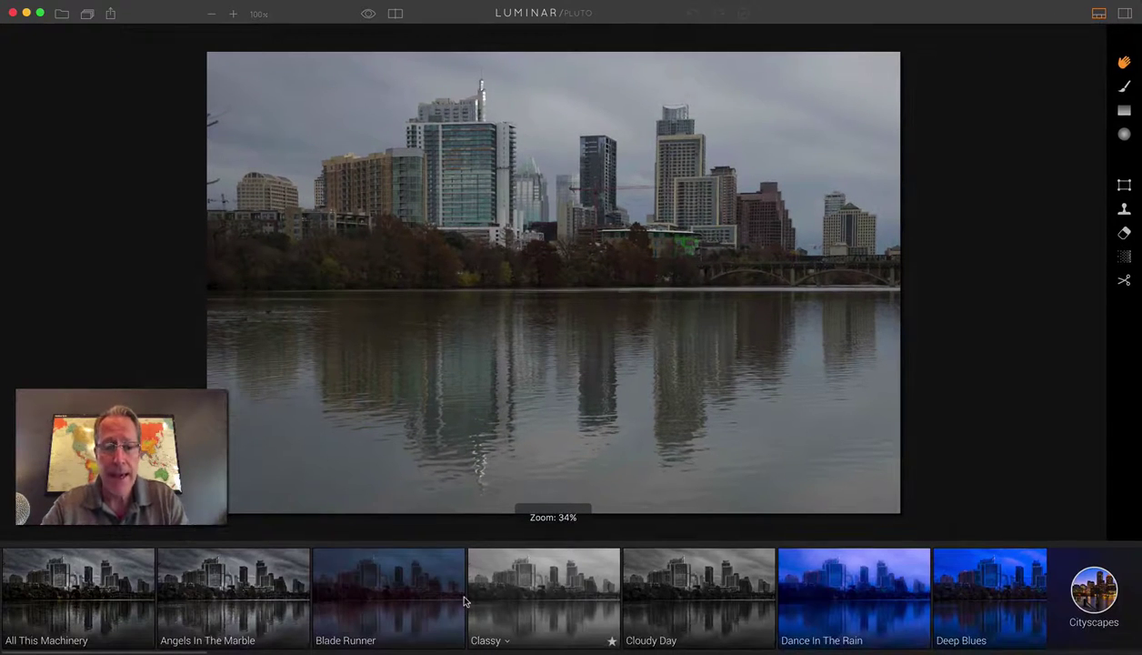
scroll(459, 595, "right", 8)
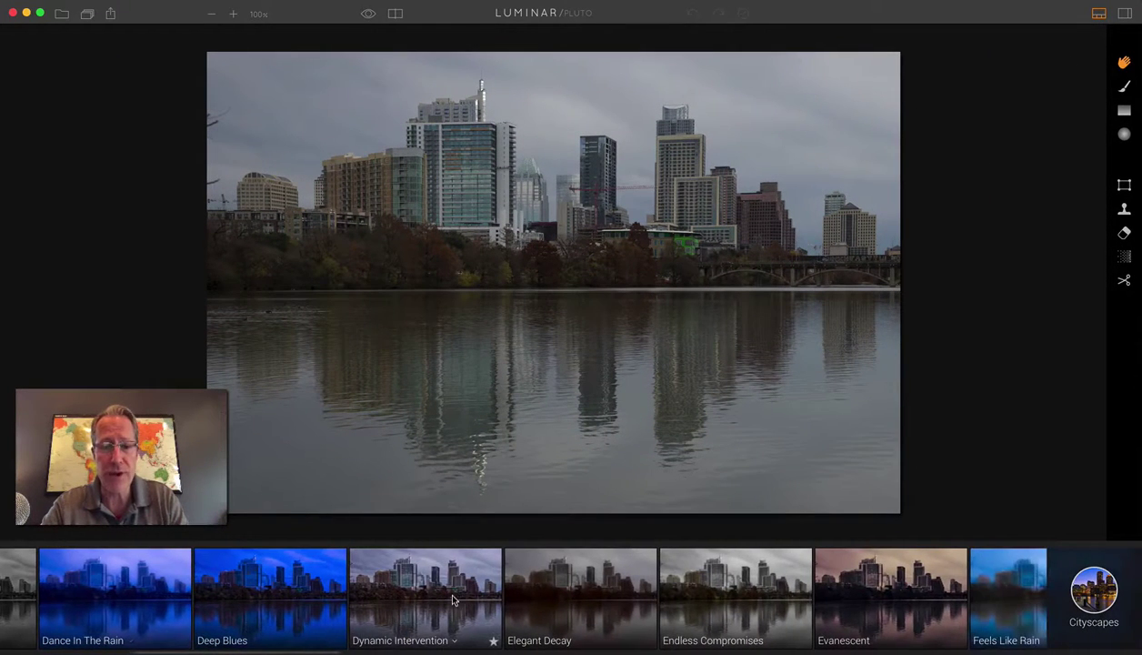
left_click(463, 601)
scroll(546, 604, "right", 5)
scroll(648, 607, "right", 4)
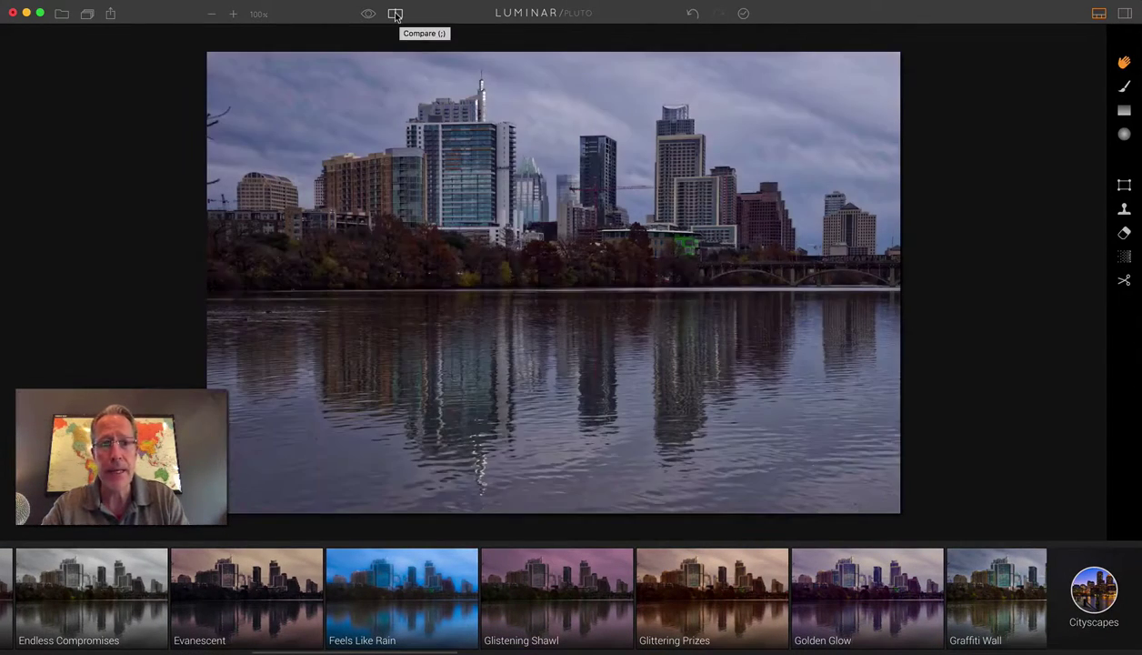
left_click(395, 13)
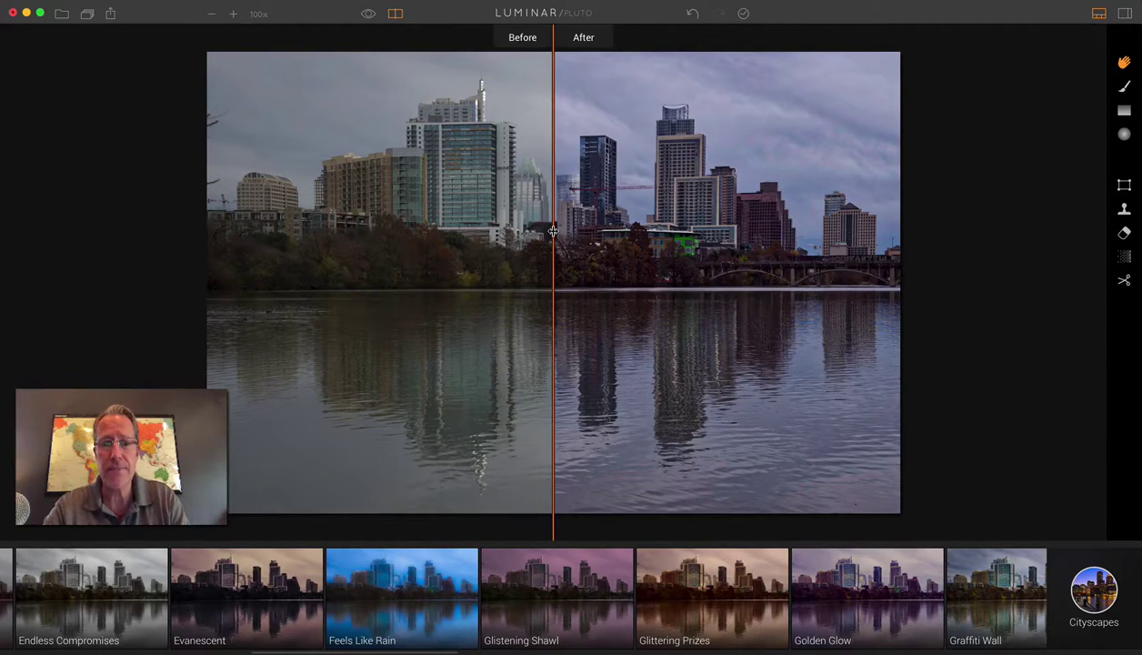
left_click_drag(551, 229, 409, 307)
- Apply Glittering Prizes, fine-tune its Amount, and browse further Cityscapes presets
left_click(698, 603)
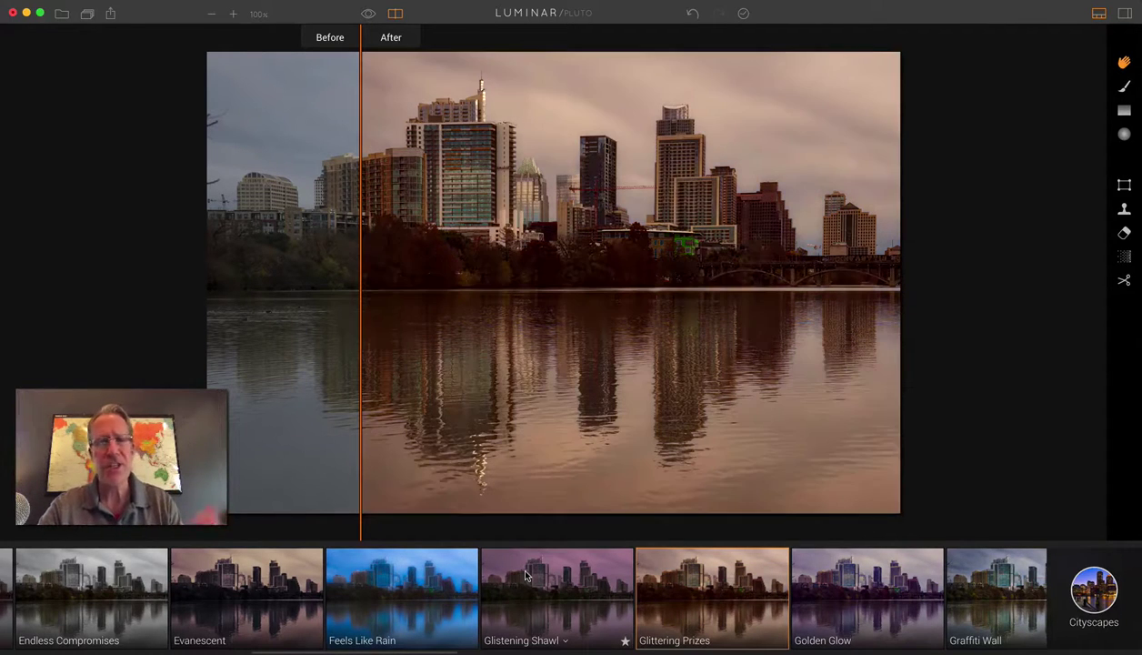
mouse_move(742, 596)
mouse_move(747, 599)
left_mouse_down()
mouse_move(724, 598)
mouse_move(751, 598)
left_mouse_up()
scroll(712, 594, "right", 5)
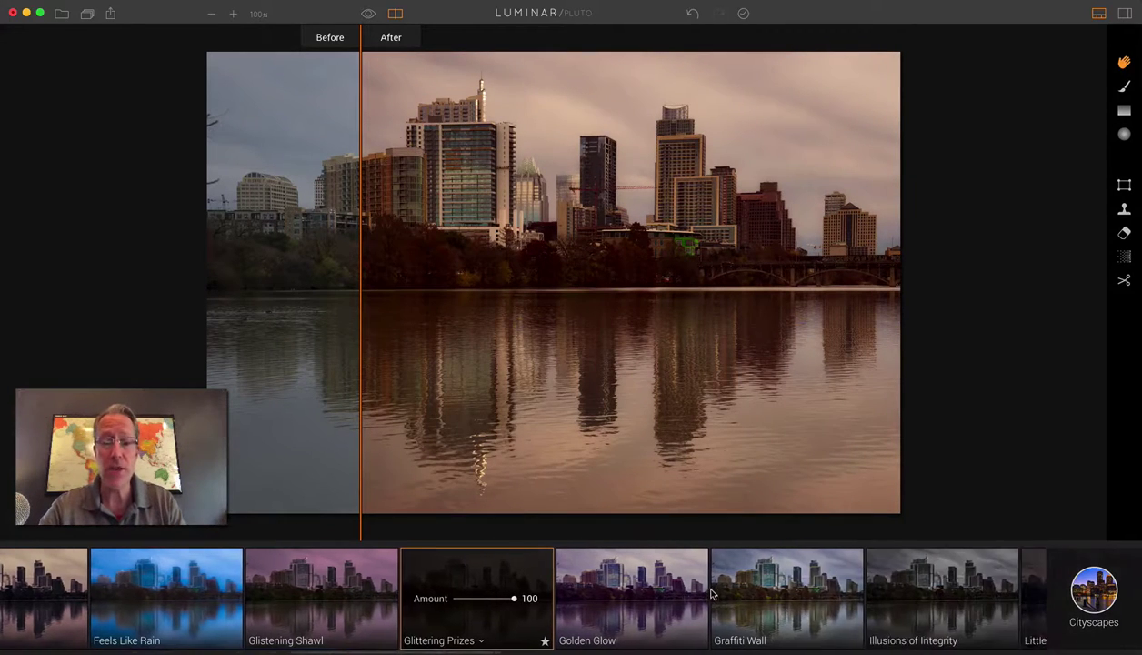
scroll(712, 593, "right", 3)
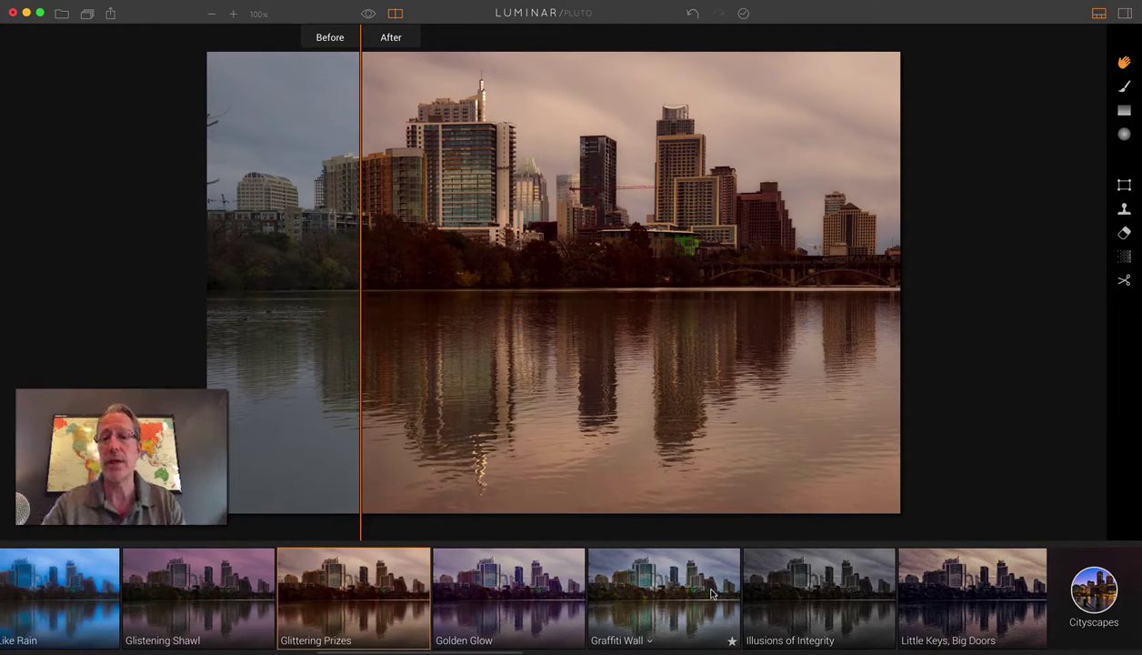
scroll(708, 592, "right", 15)
scroll(705, 592, "right", 9)
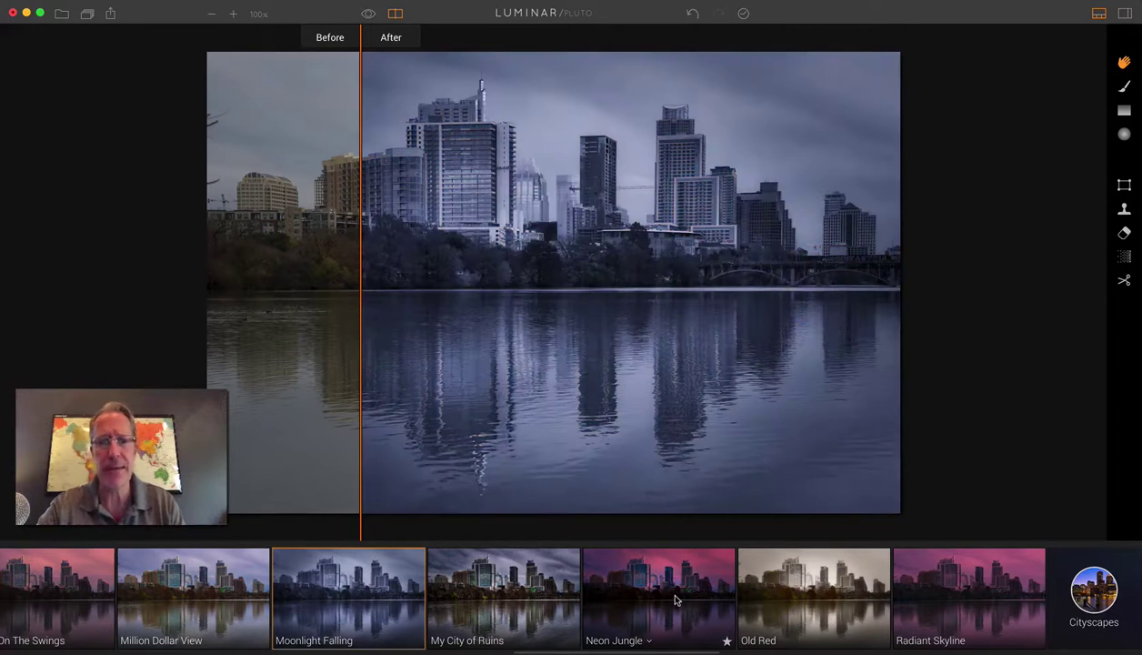
- Ease Moonlight Falling to about 75, then apply Neon Jungle at 70 and compare with the original
mouse_move(380, 599)
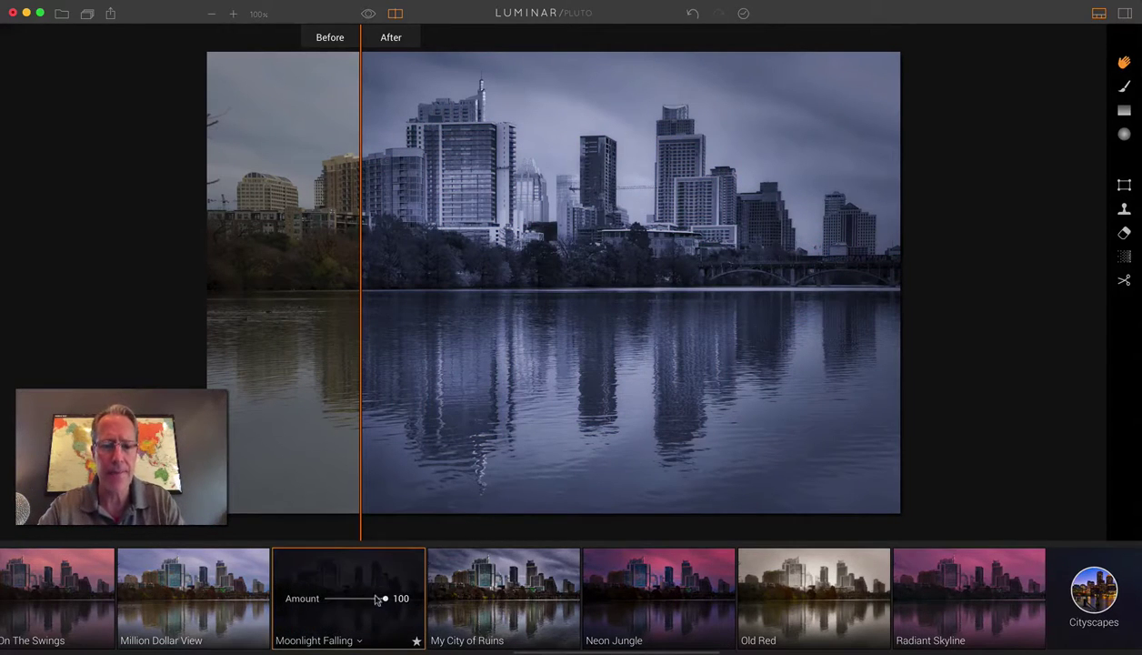
left_click_drag(380, 598, 364, 598)
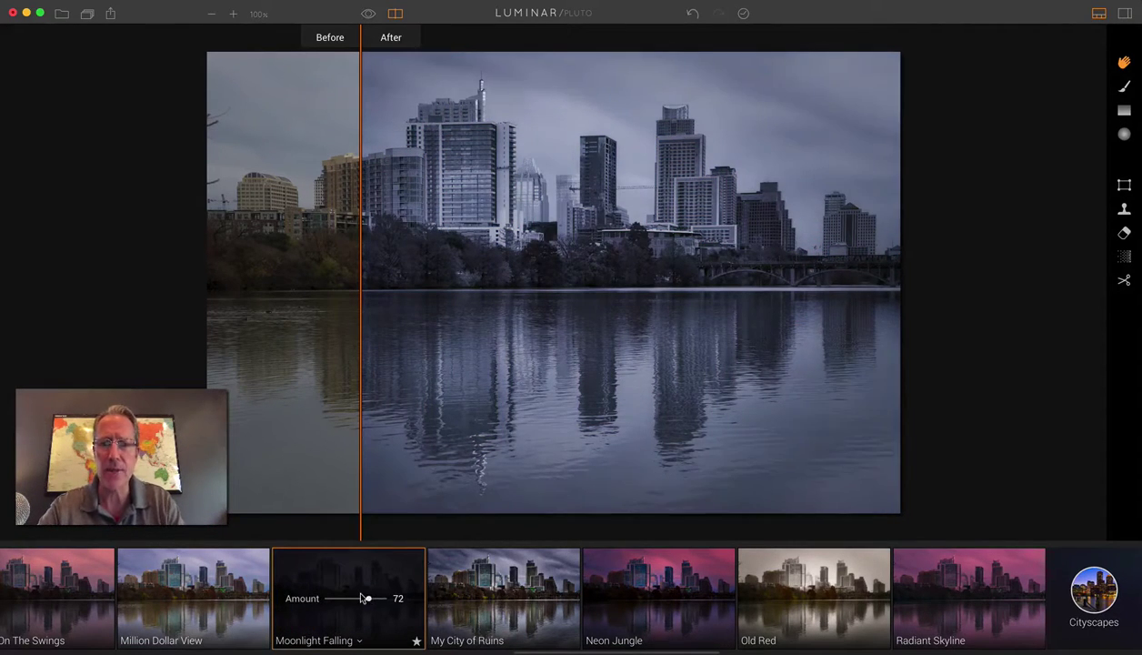
scroll(595, 591, "right", 5)
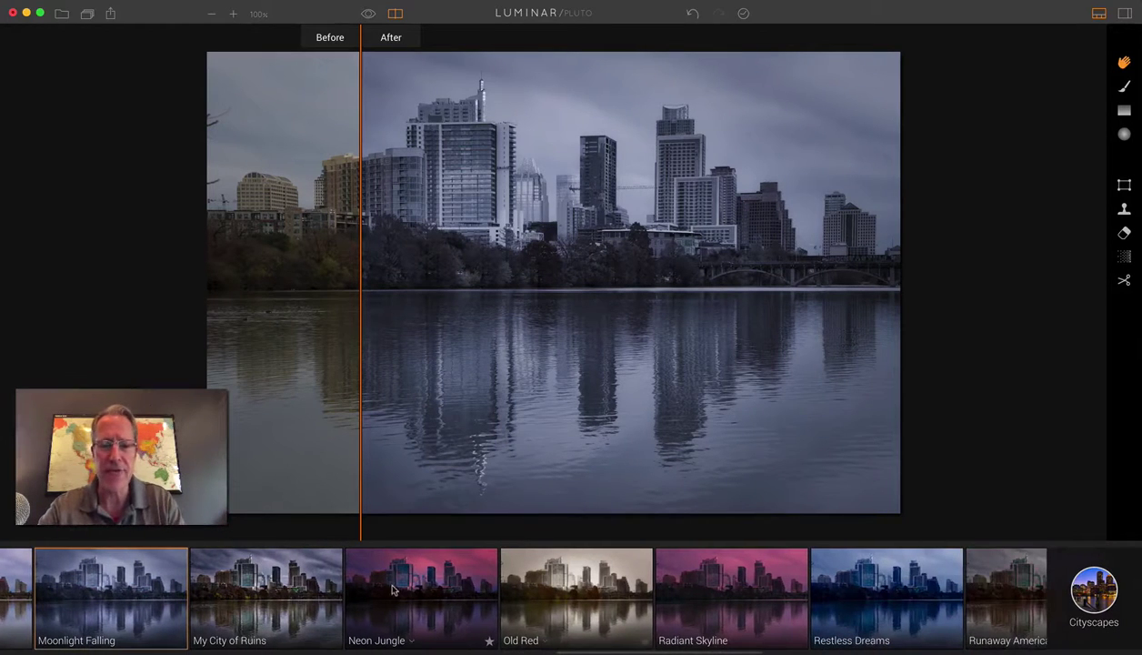
left_click(389, 588)
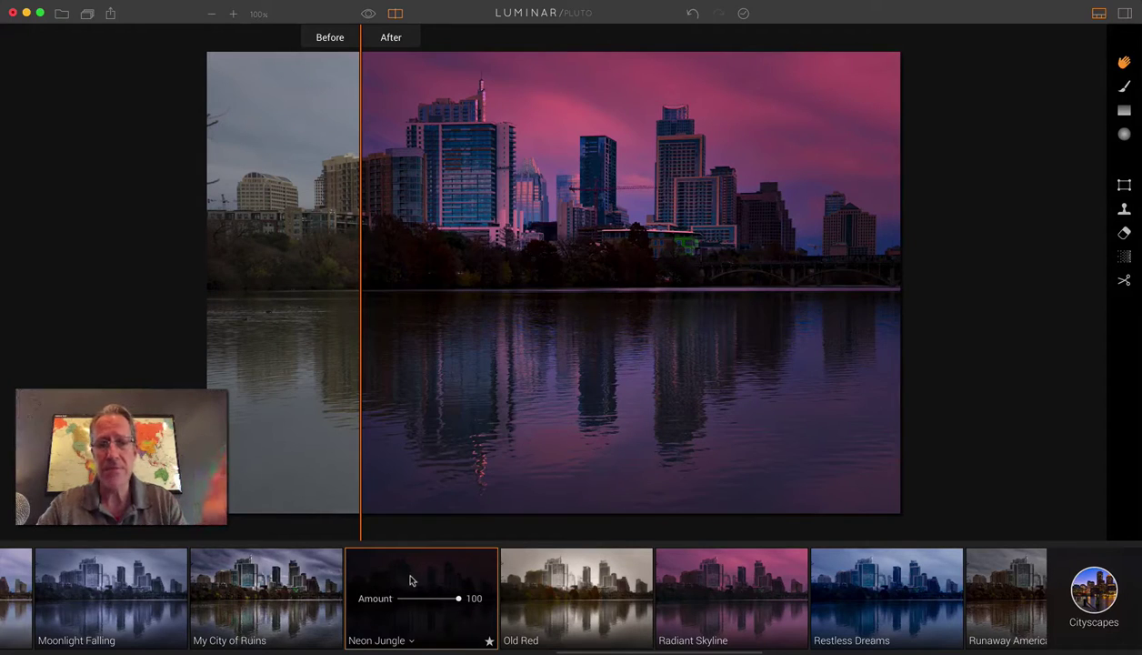
left_click_drag(456, 599, 440, 598)
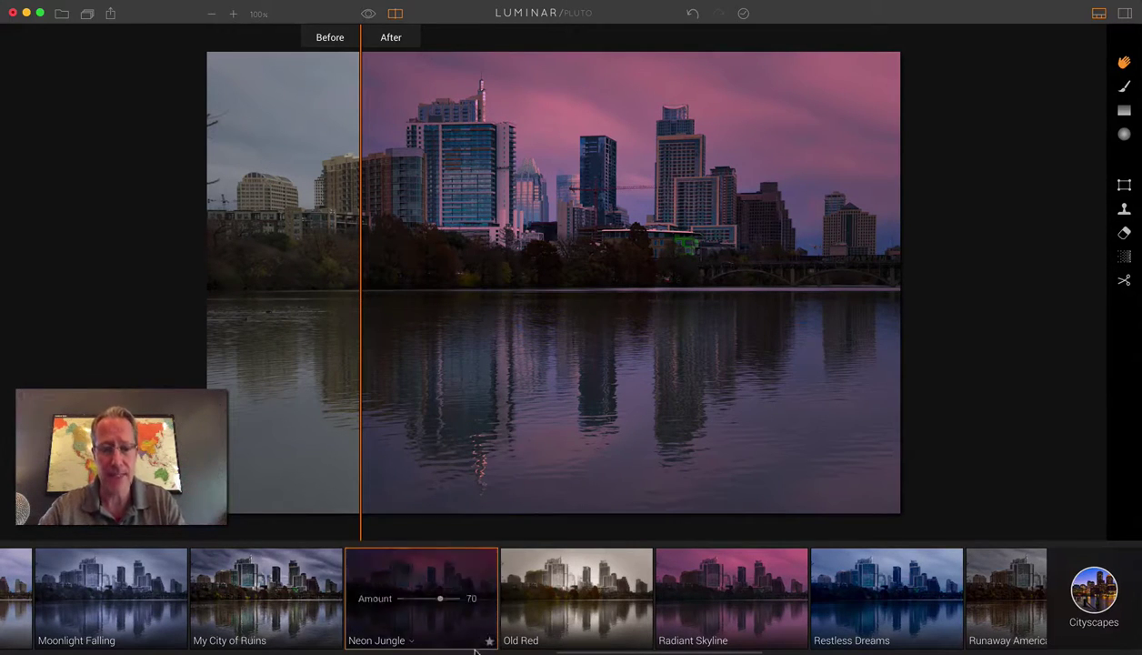
left_click_drag(357, 254, 272, 181)
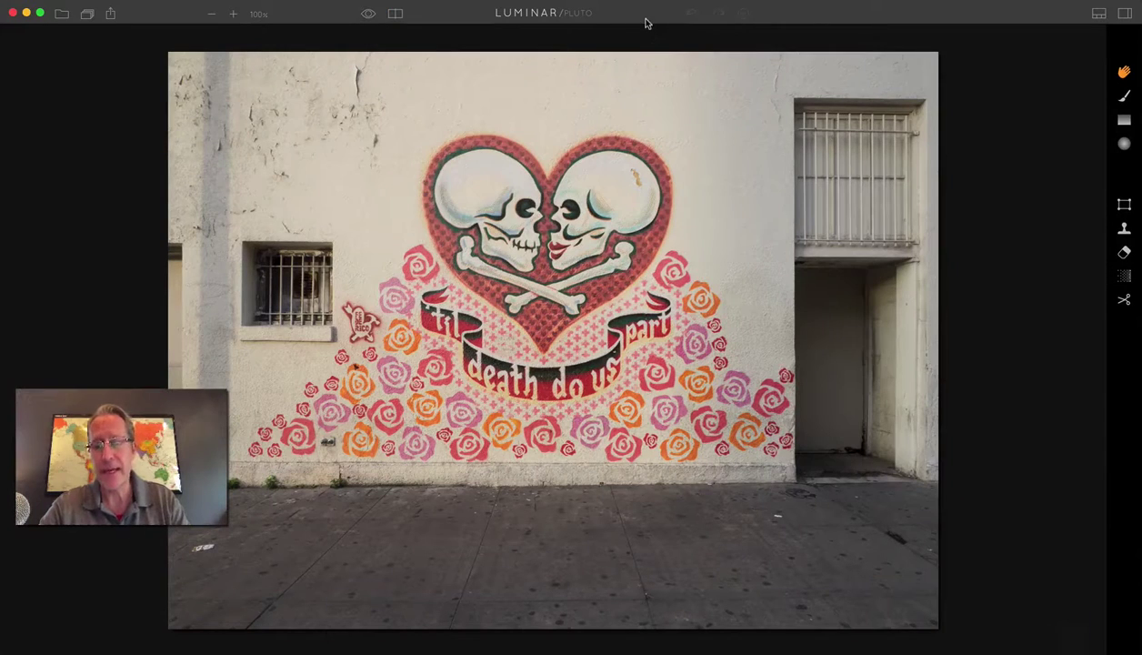
- Apply All This Machinery to the mural and compare it in Before/After split view
left_click(1099, 13)
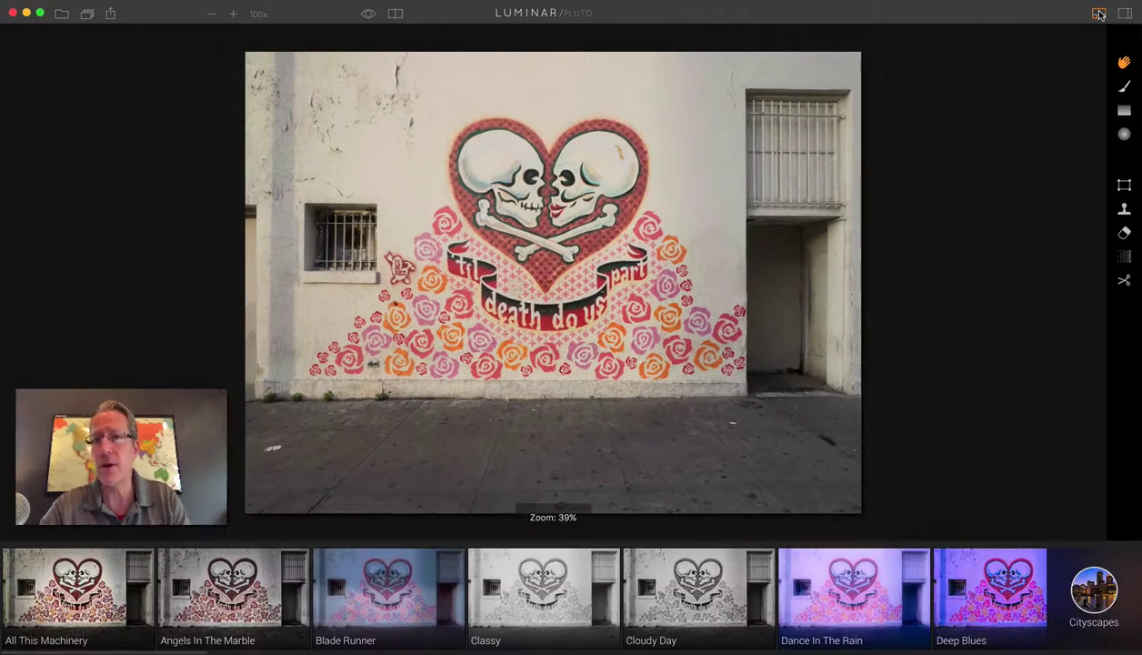
left_click(74, 600)
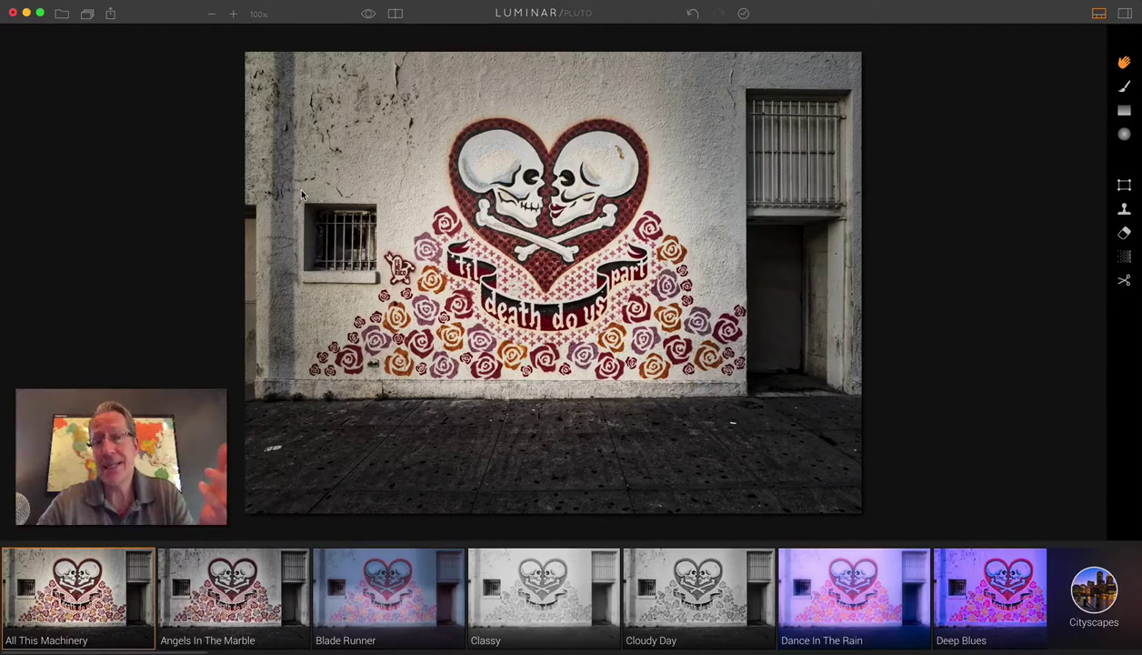
left_click(395, 14)
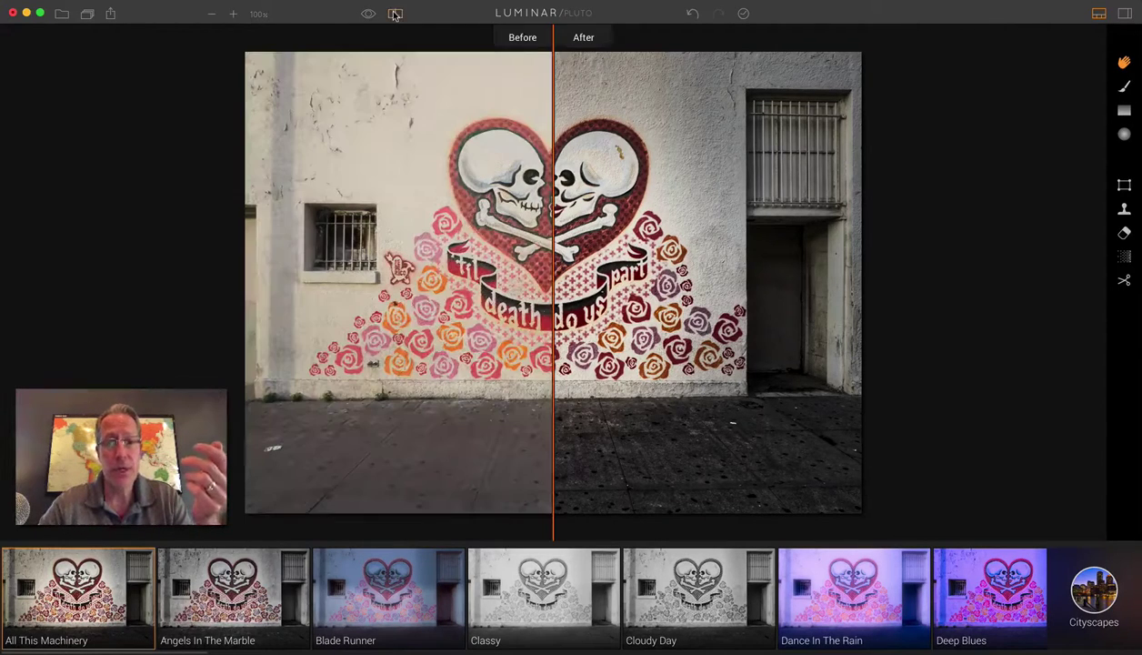
left_click_drag(552, 184, 445, 213)
- Try Angels In The Marble, then choose Illusions of Integrity and compare across the mural
left_click(243, 614)
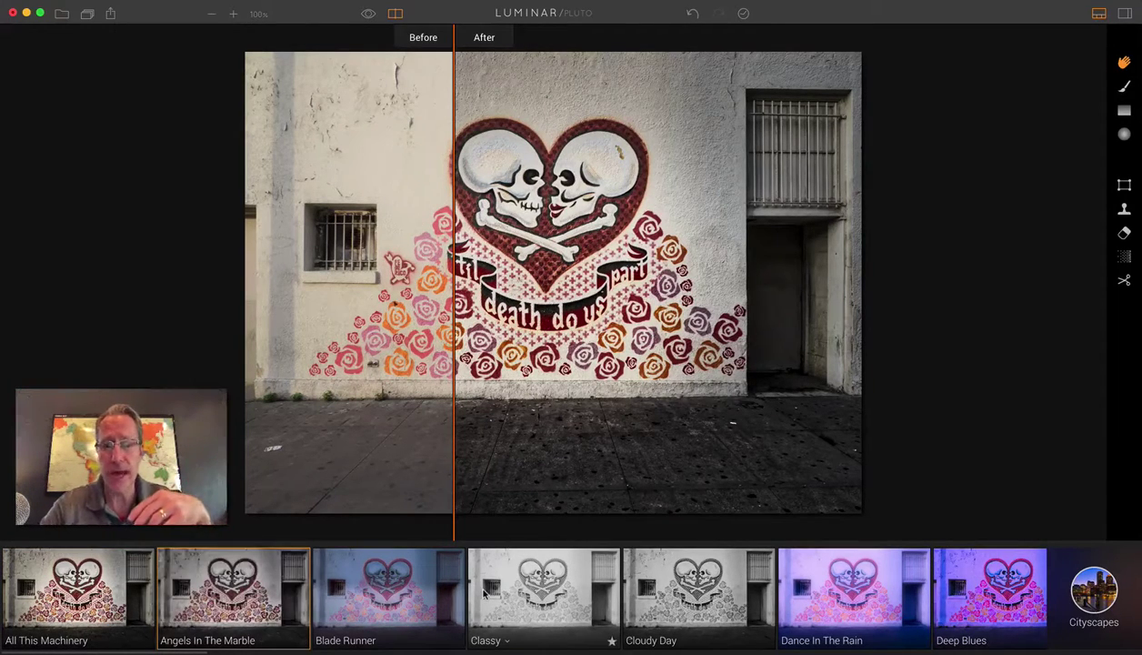
scroll(473, 591, "right", 6)
scroll(485, 593, "right", 5)
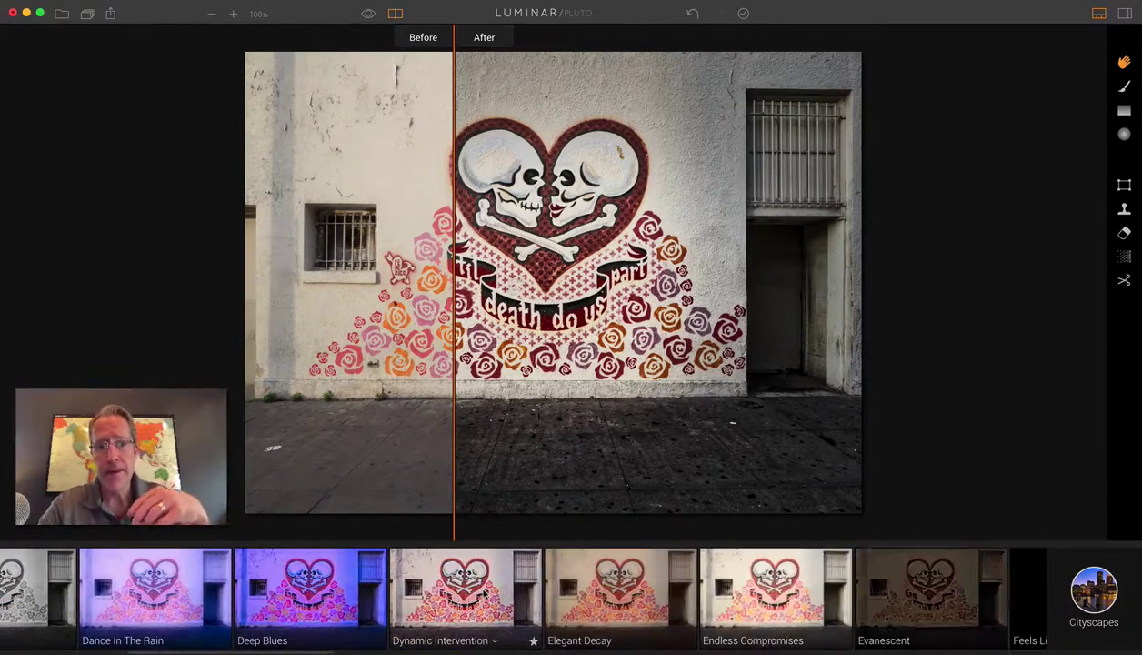
scroll(485, 593, "right", 7)
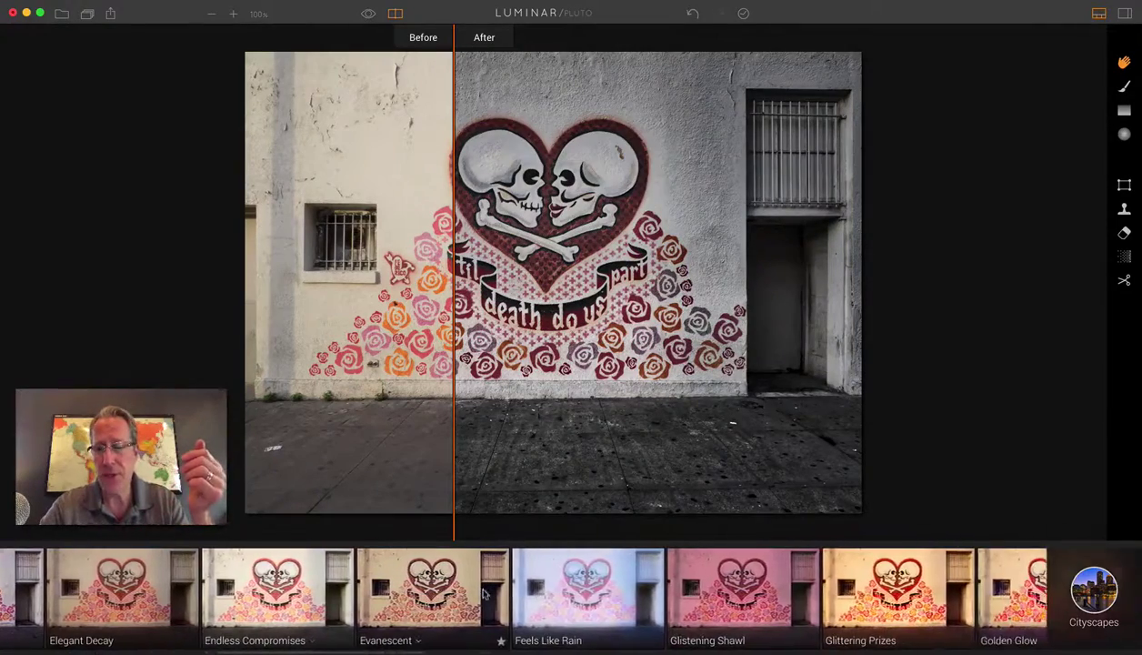
scroll(484, 593, "right", 7)
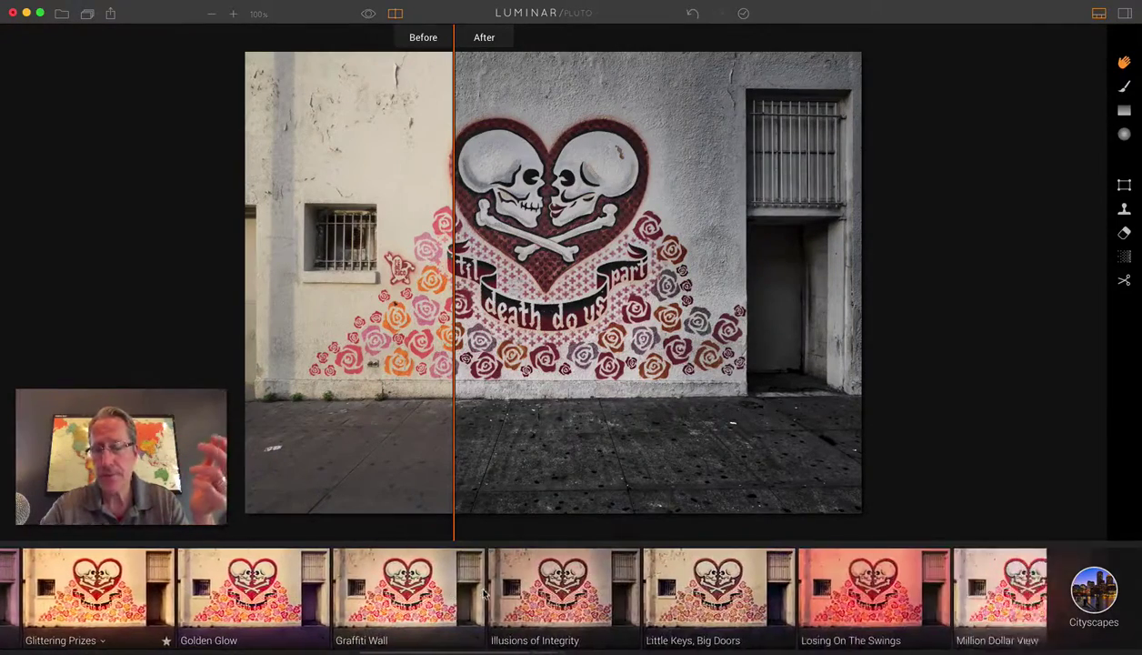
left_click(261, 589)
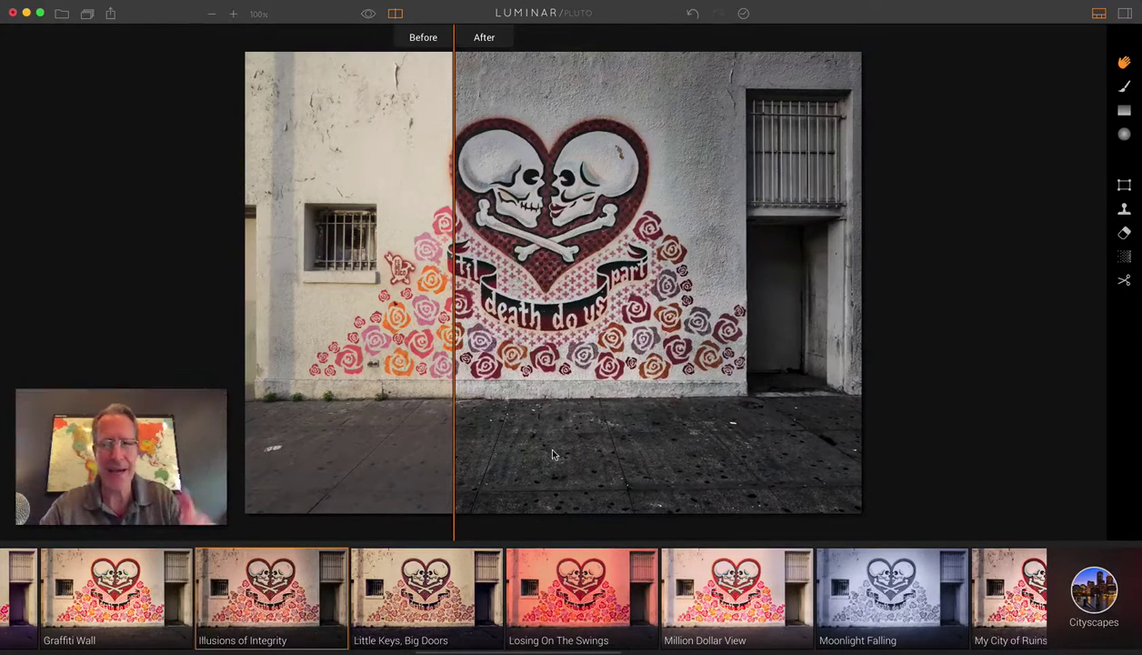
left_click_drag(445, 333, 385, 348)
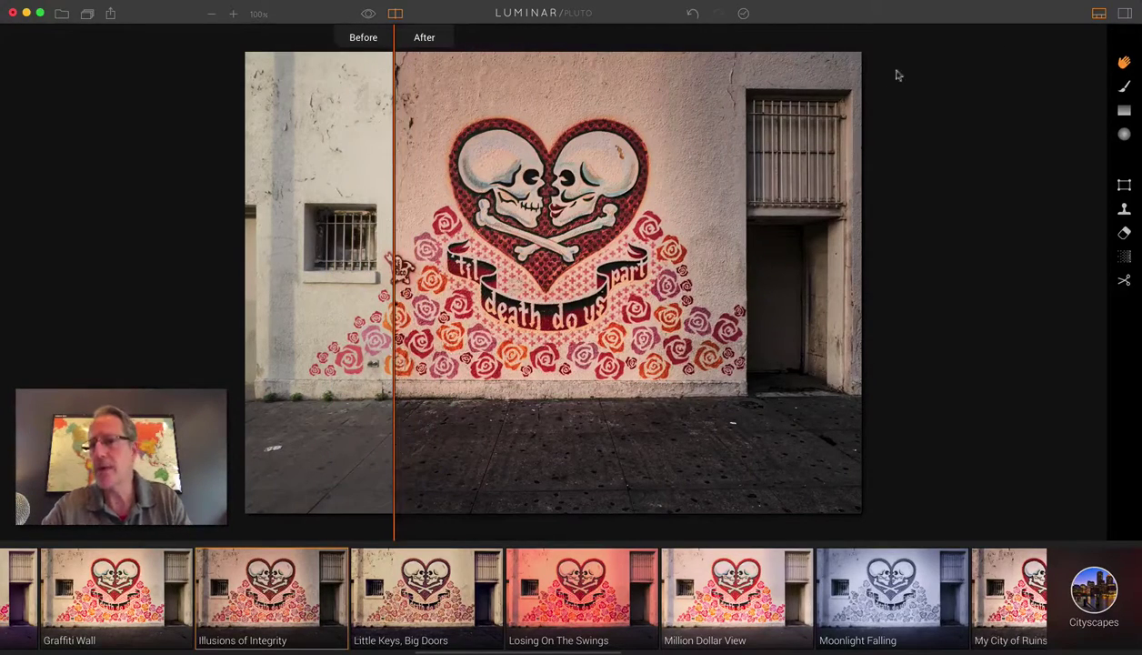
- Lower the mural's Saturation in the Filters panel
left_click(1099, 13)
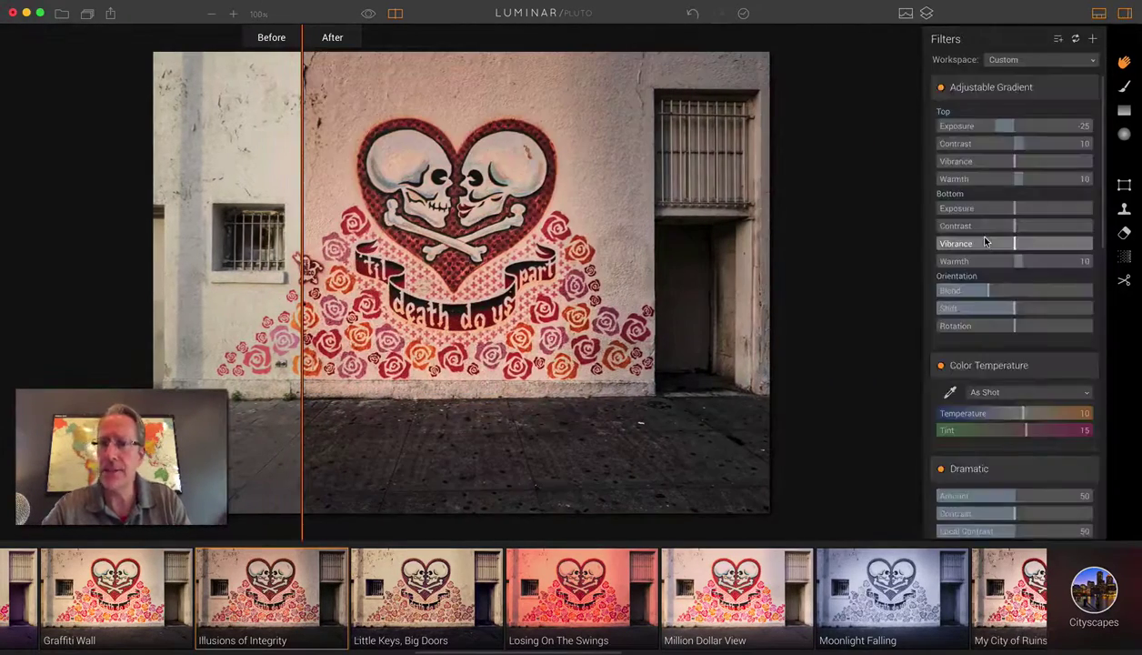
scroll(985, 241, "down", 5)
scroll(985, 241, "down", 8)
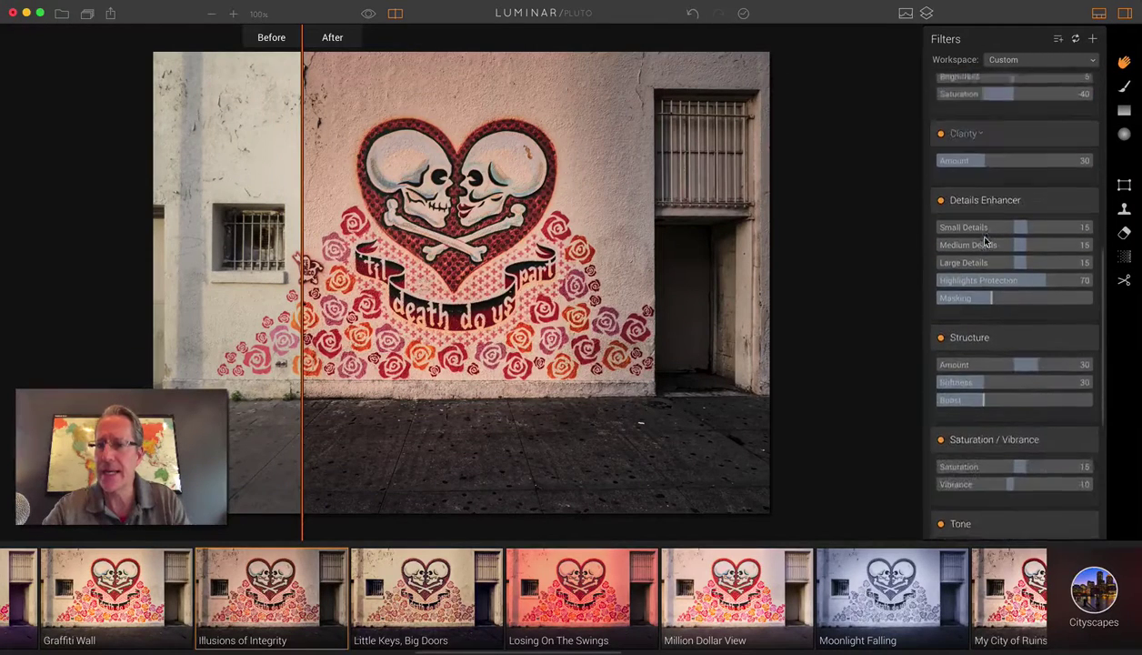
scroll(985, 241, "down", 4)
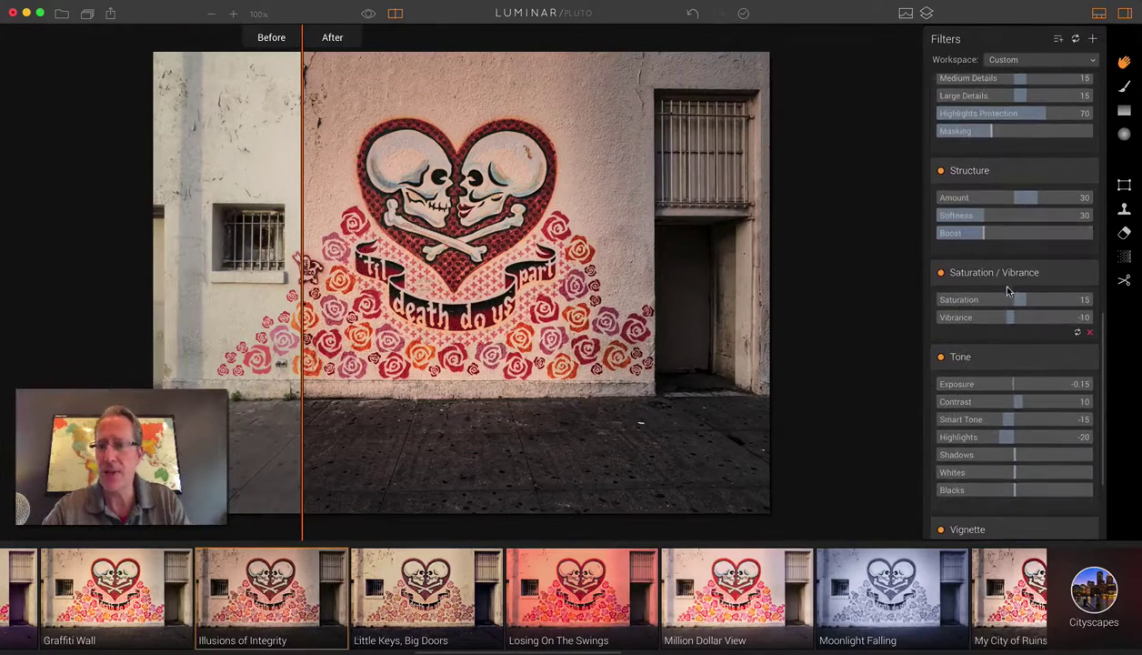
left_click_drag(1001, 299, 1001, 300)
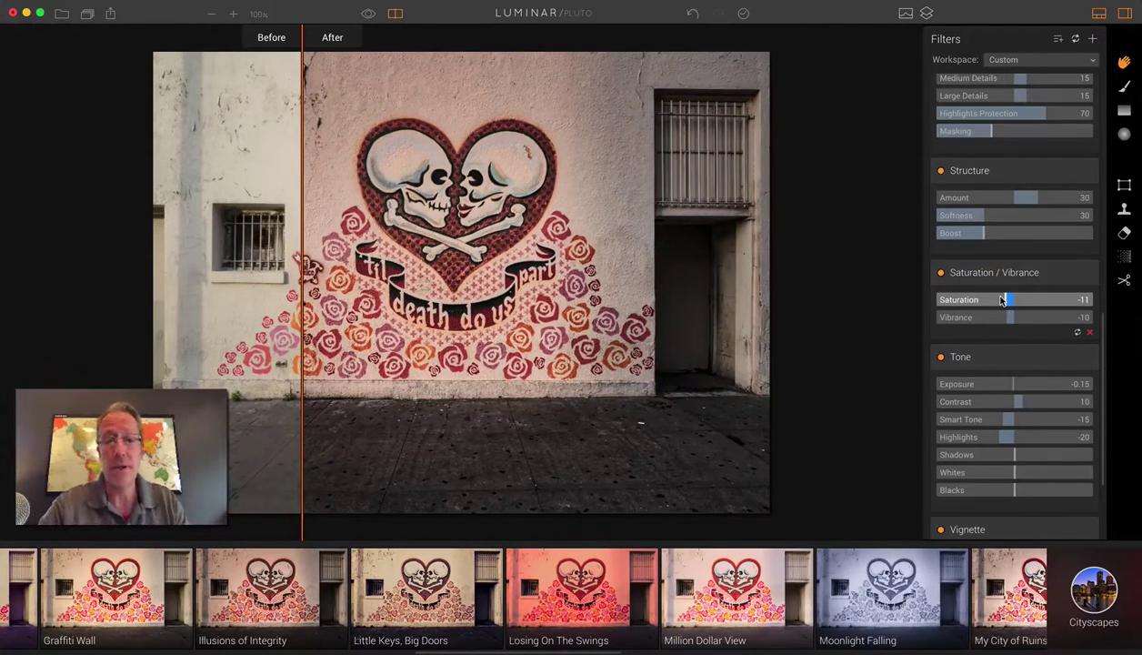
- Try the Trainspotting preset, then settle on Urban Grunge for the mural
scroll(696, 586, "right", 5)
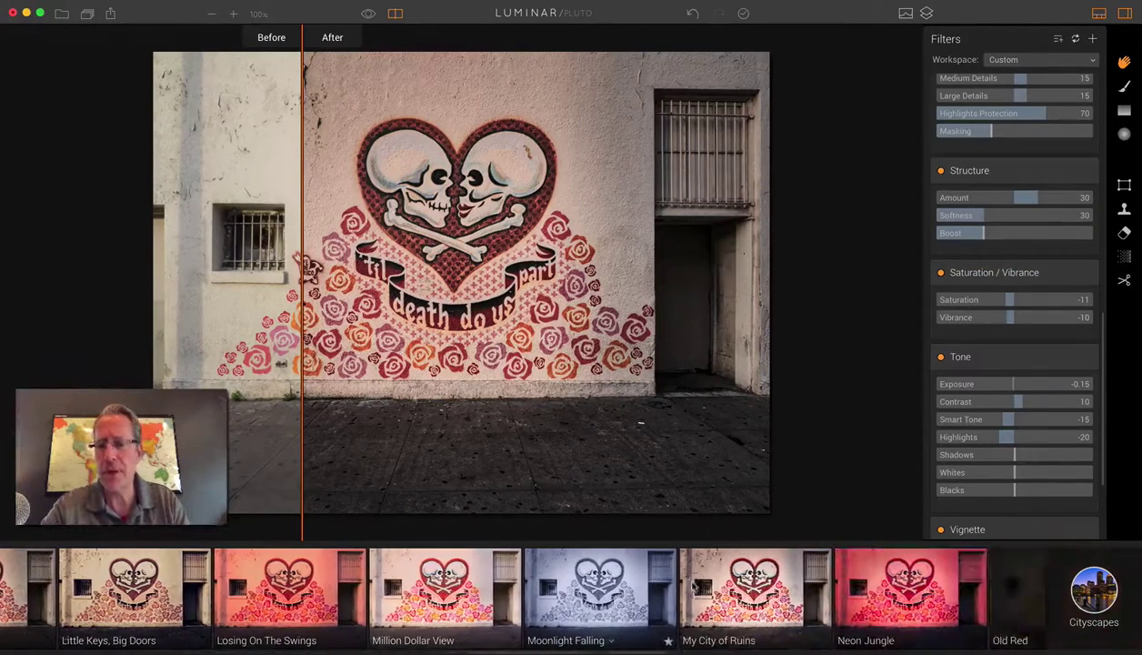
scroll(696, 587, "right", 10)
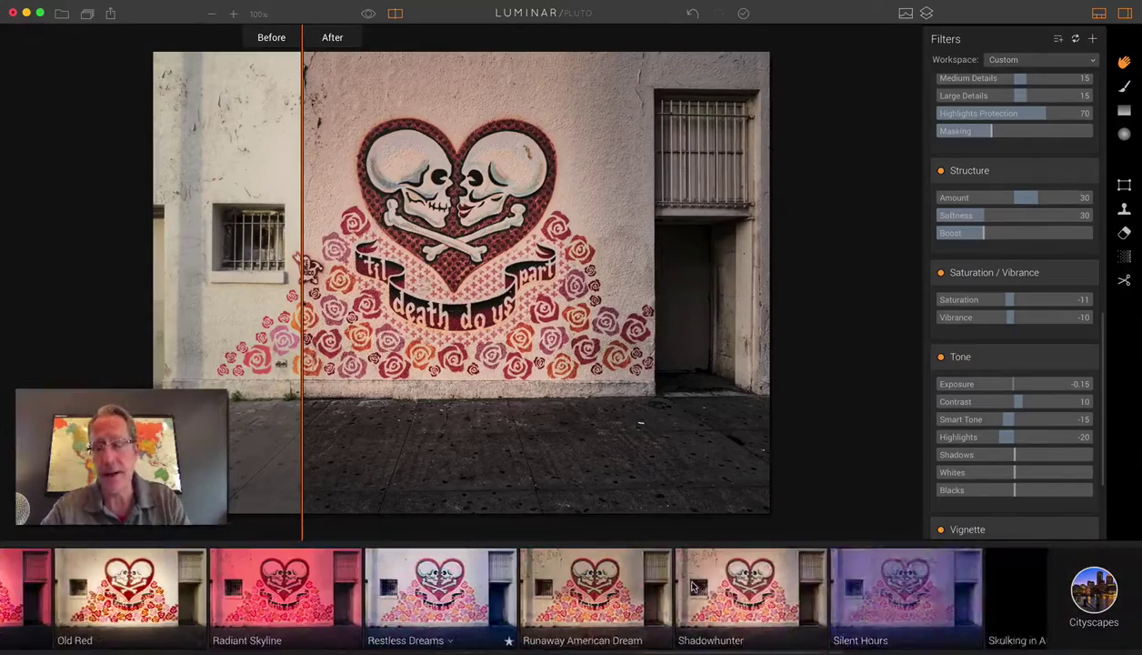
scroll(693, 587, "right", 8)
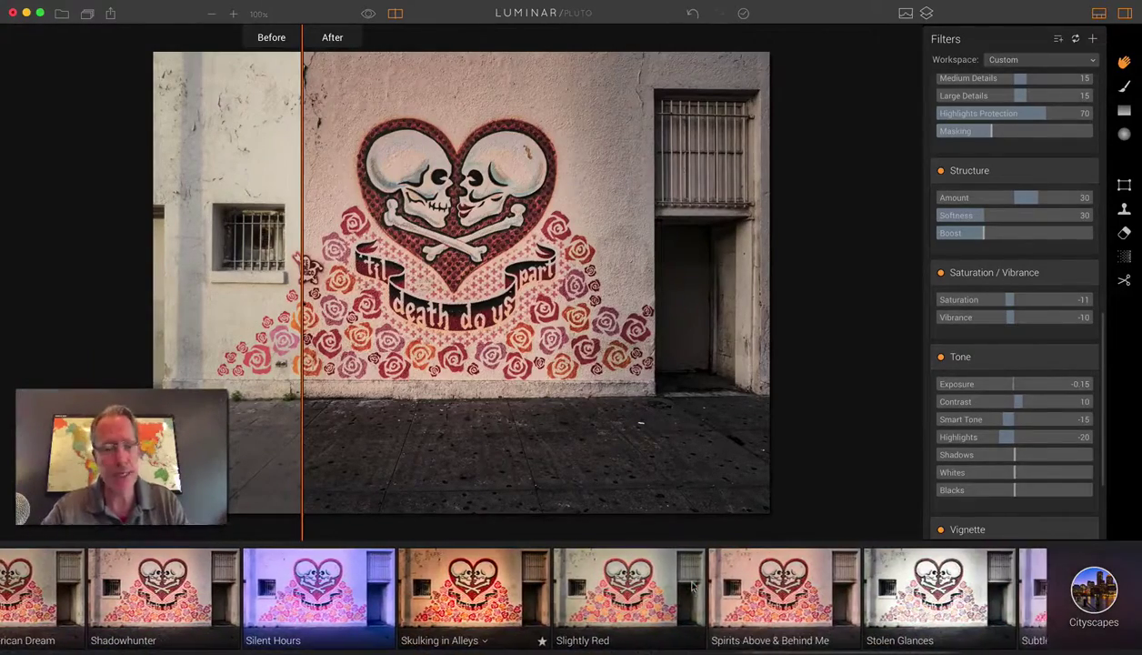
scroll(693, 587, "right", 7)
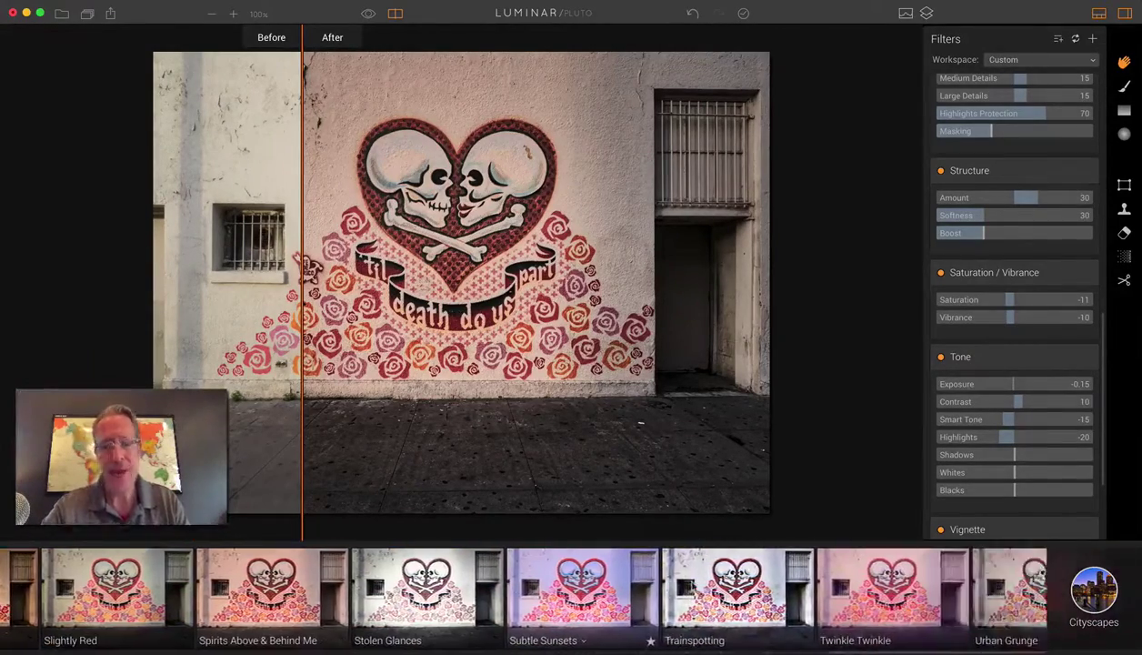
scroll(693, 586, "right", 1)
left_click(715, 587)
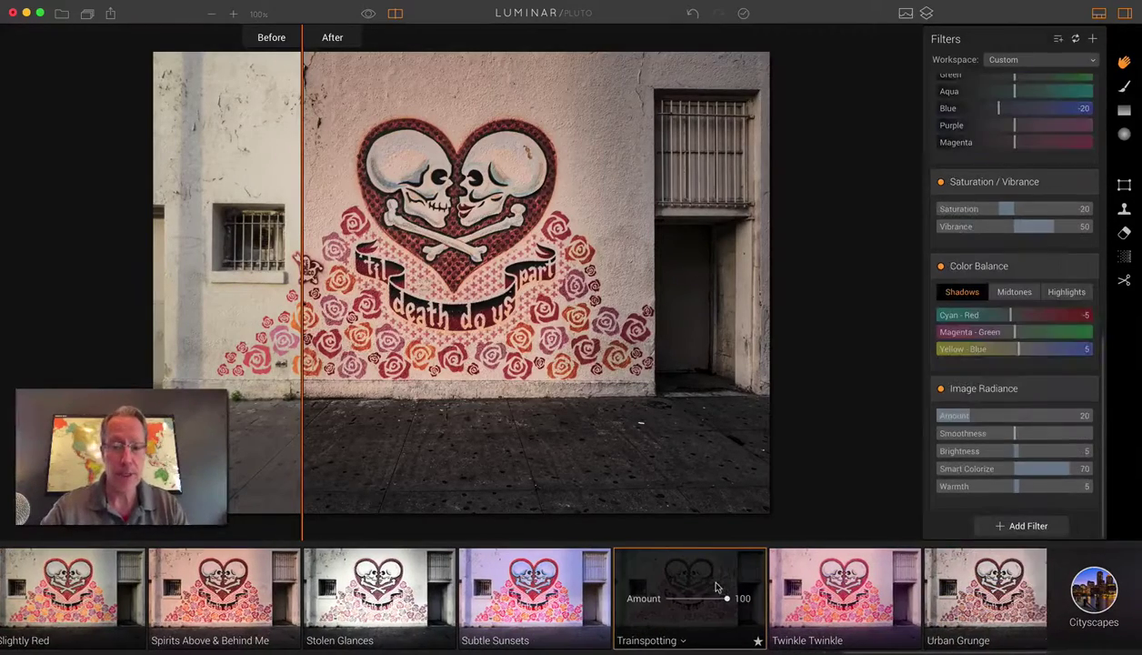
scroll(716, 586, "right", 2)
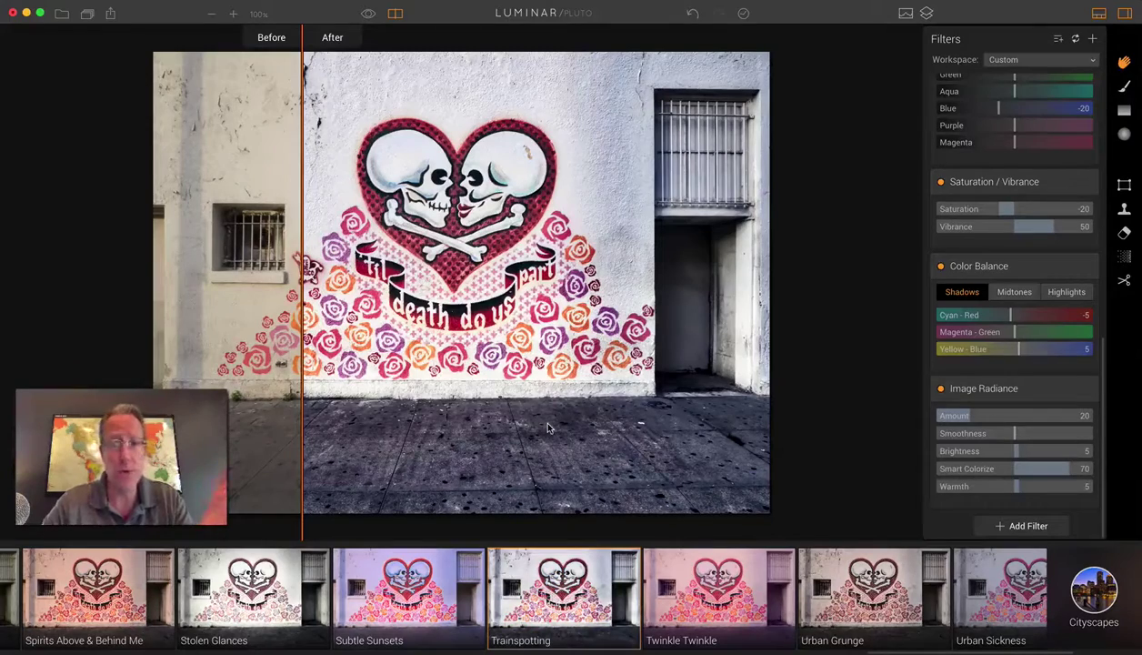
scroll(707, 600, "right", 5)
left_click(524, 586)
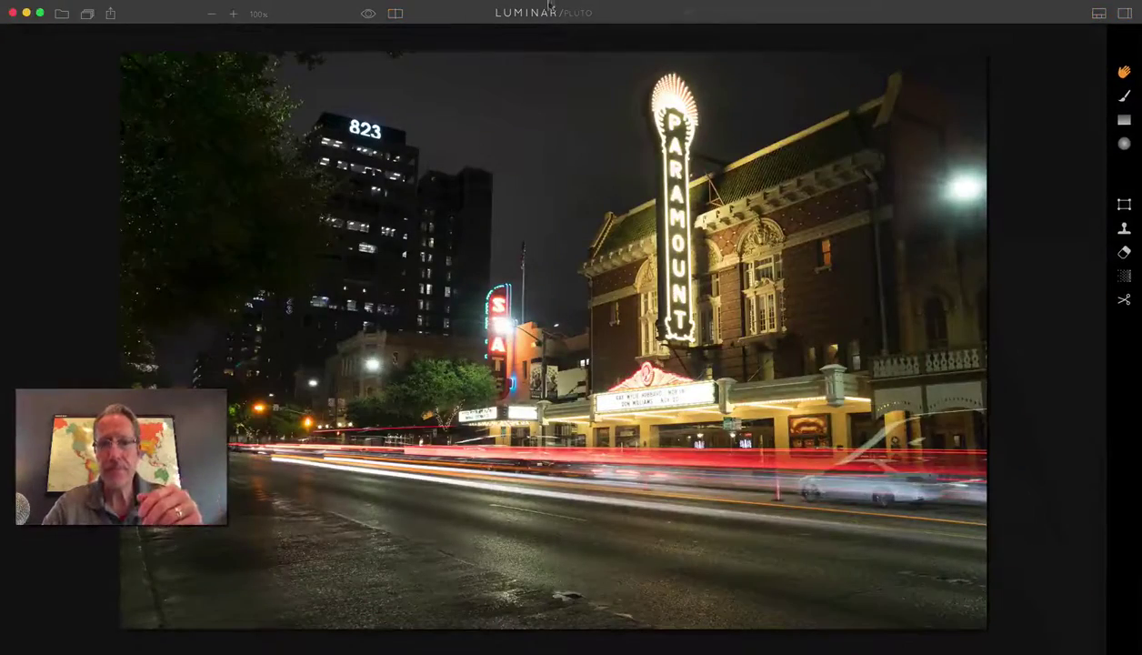
- Apply Dance In The Rain at about 67 to the theater photo and compare in split view
left_click(1098, 13)
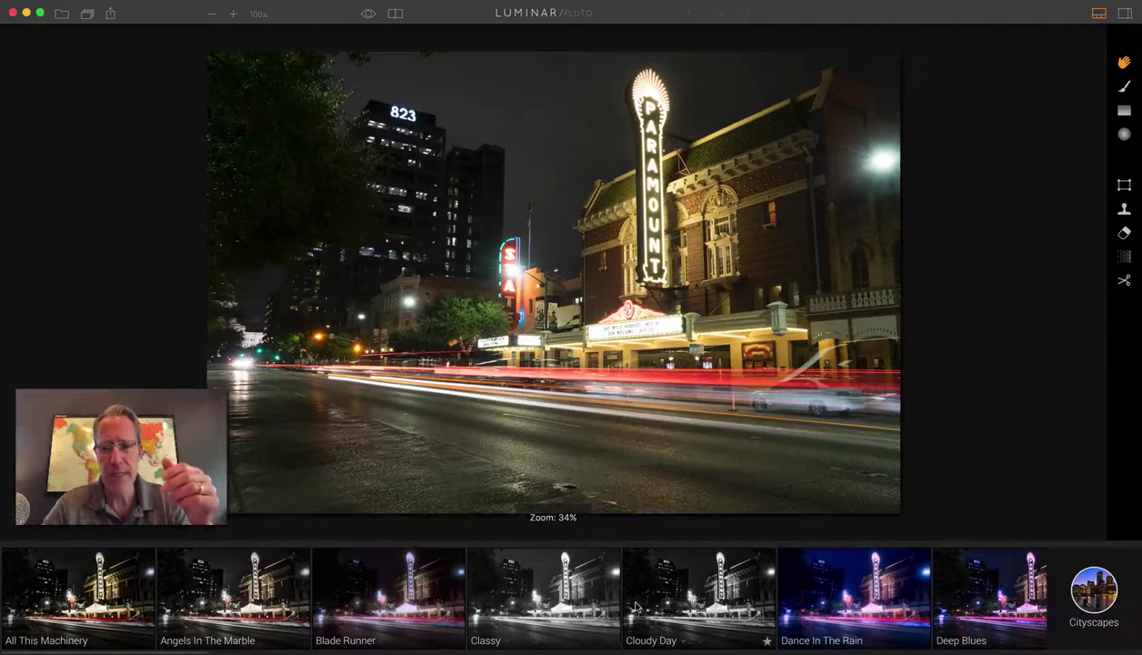
scroll(626, 596, "right", 5)
left_click(596, 596)
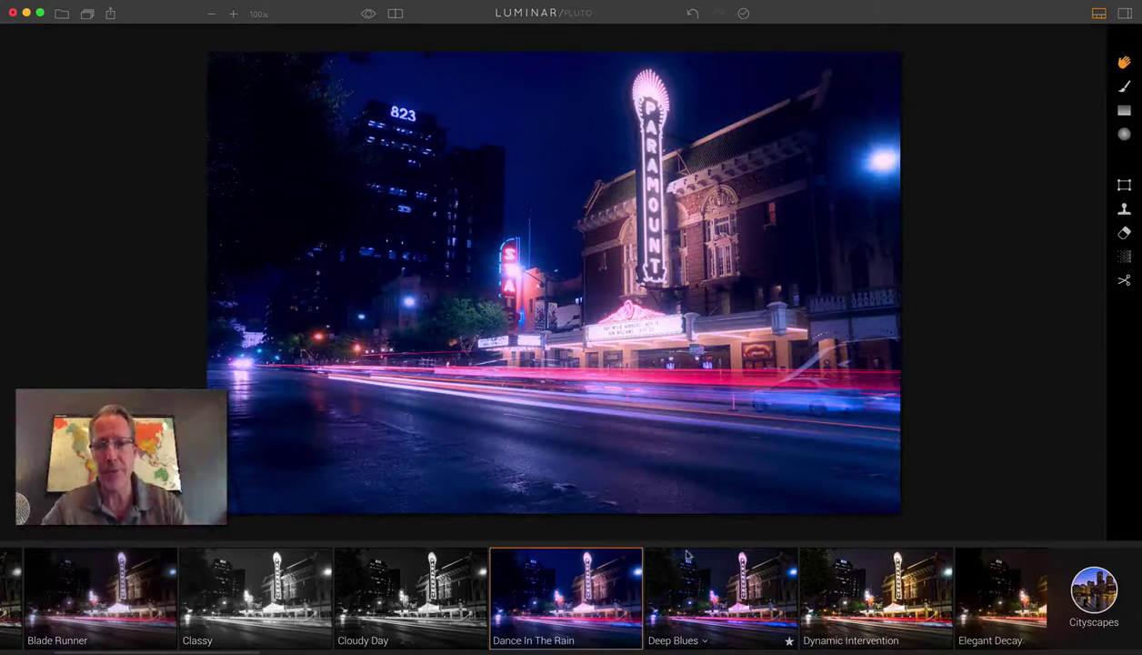
left_click(395, 13)
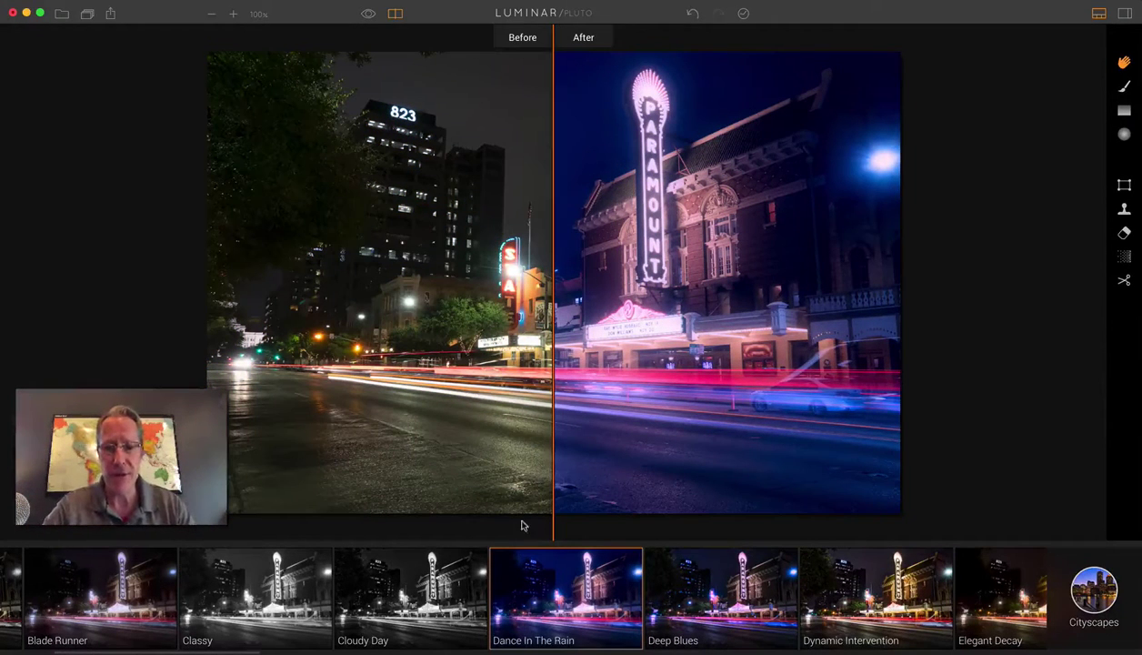
mouse_move(573, 602)
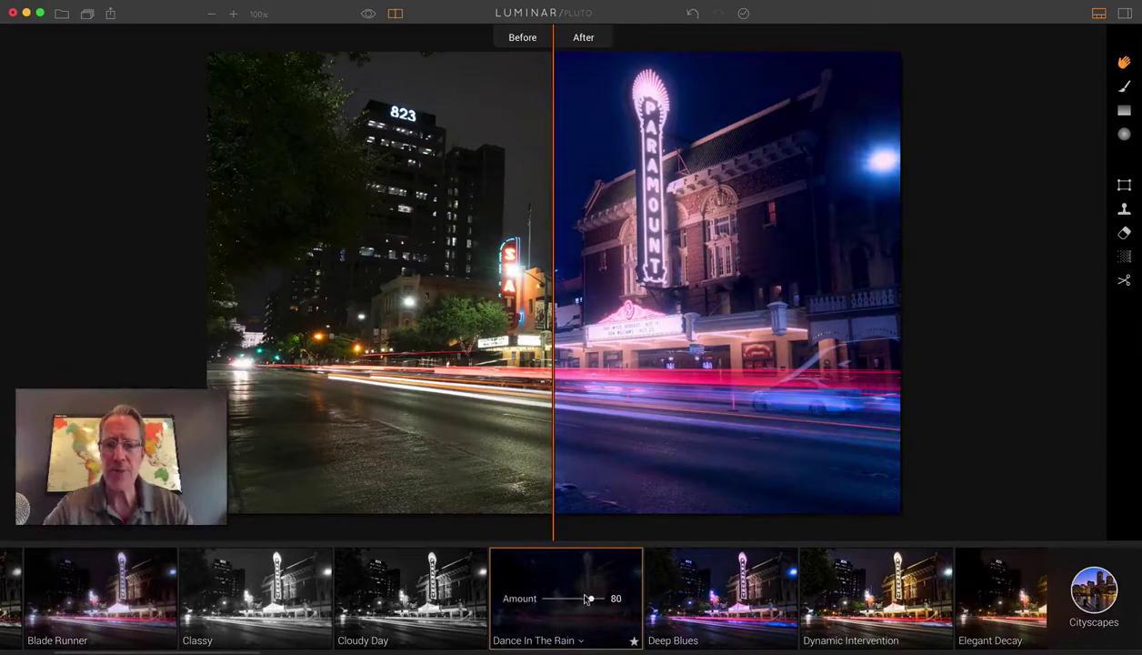
left_click_drag(585, 599, 571, 598)
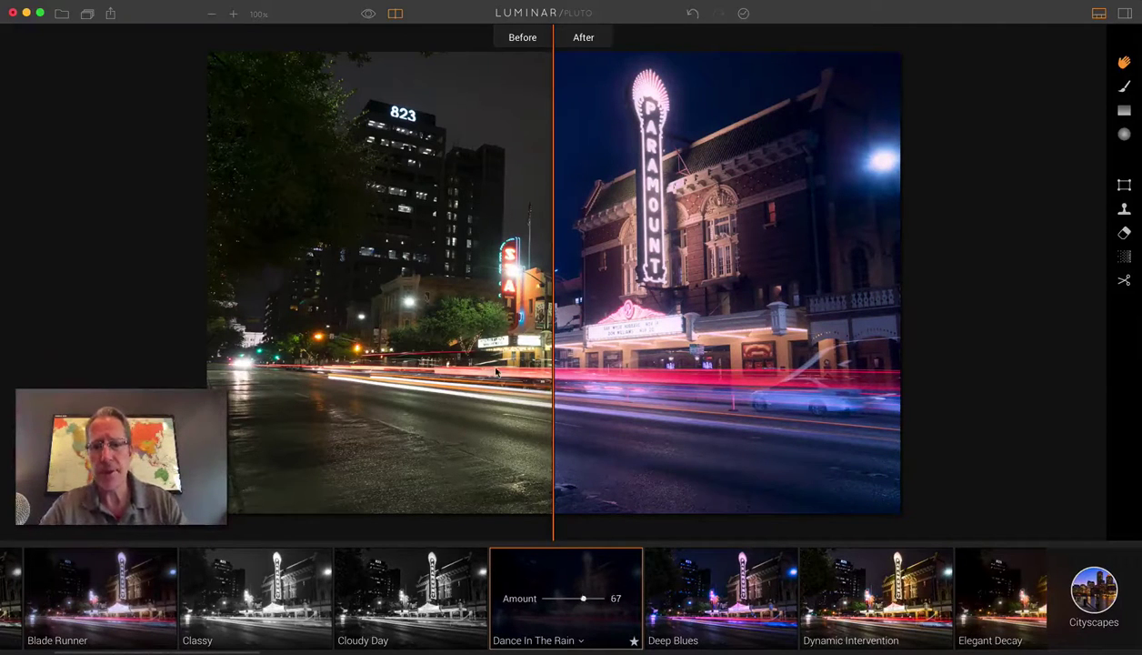
left_click_drag(549, 214, 389, 211)
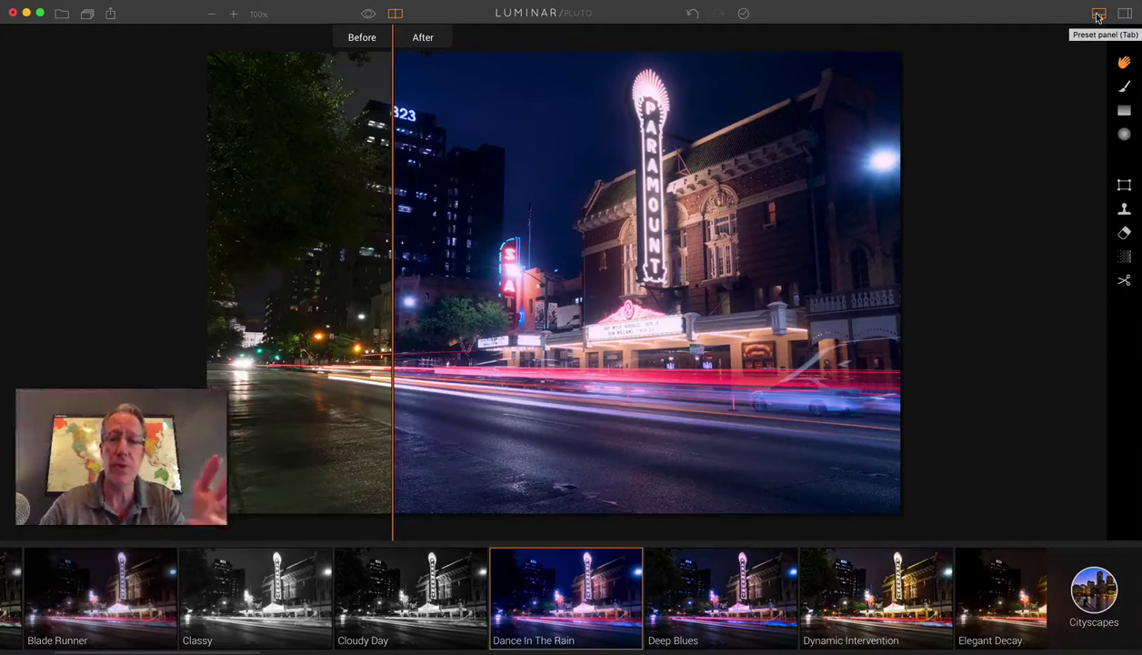
- Switch to Golden Glow, reduce its Amount to about 63, and compare with the original
mouse_move(691, 573)
scroll(691, 575, "right", 2)
scroll(691, 572, "right", 10)
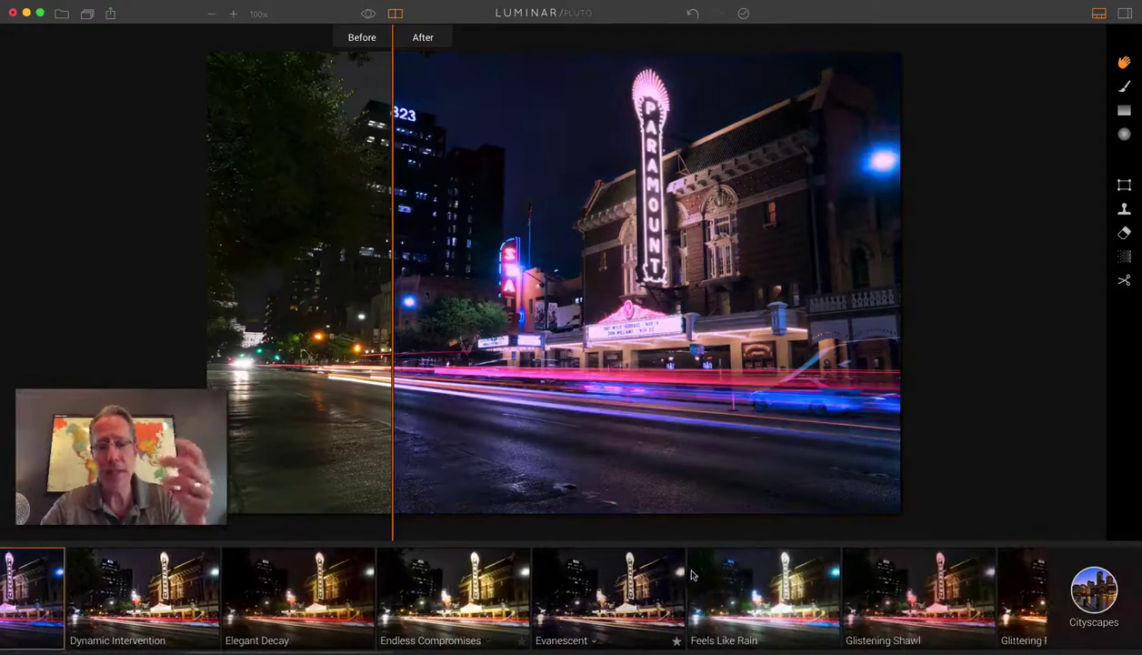
scroll(691, 575, "right", 6)
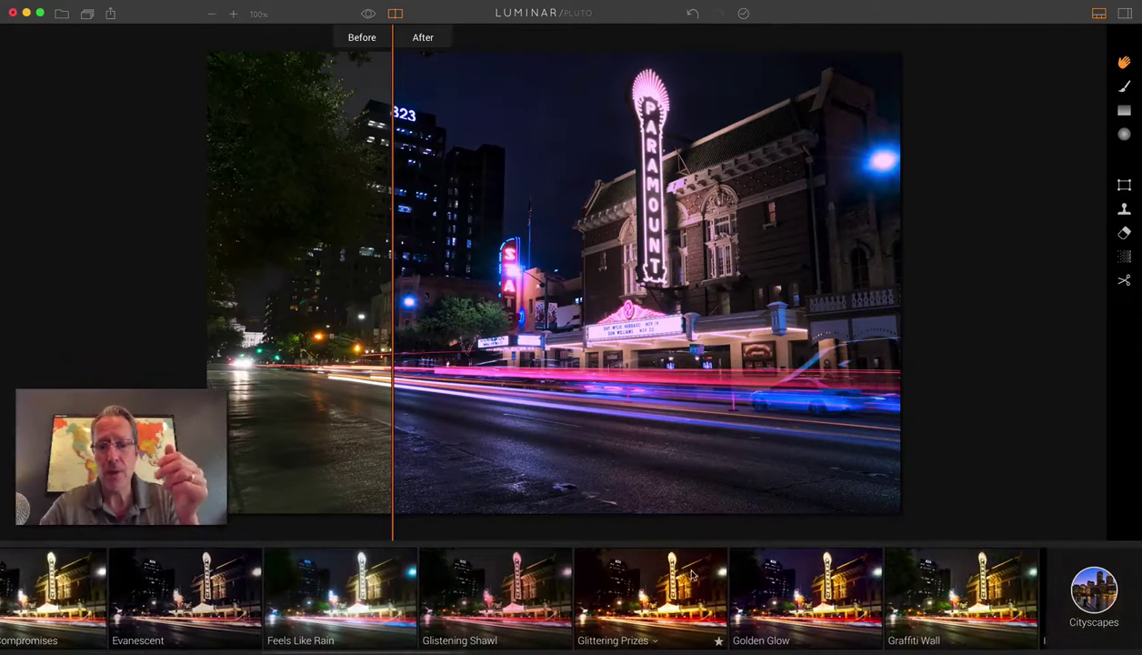
scroll(691, 575, "right", 2)
mouse_move(705, 594)
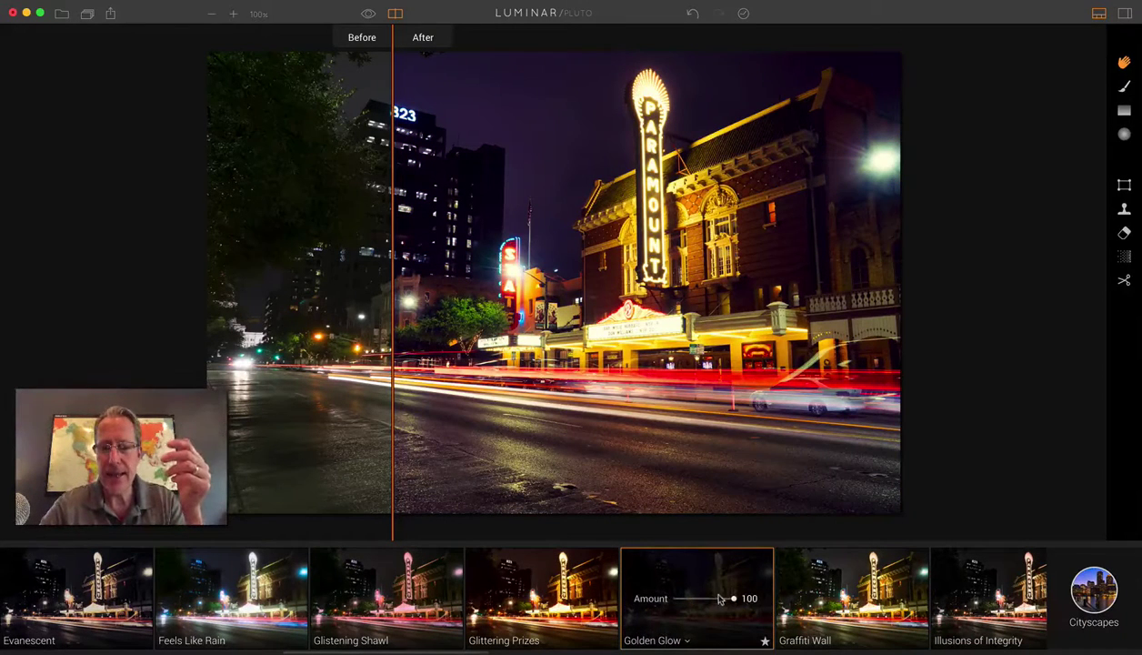
left_click_drag(730, 602, 706, 602)
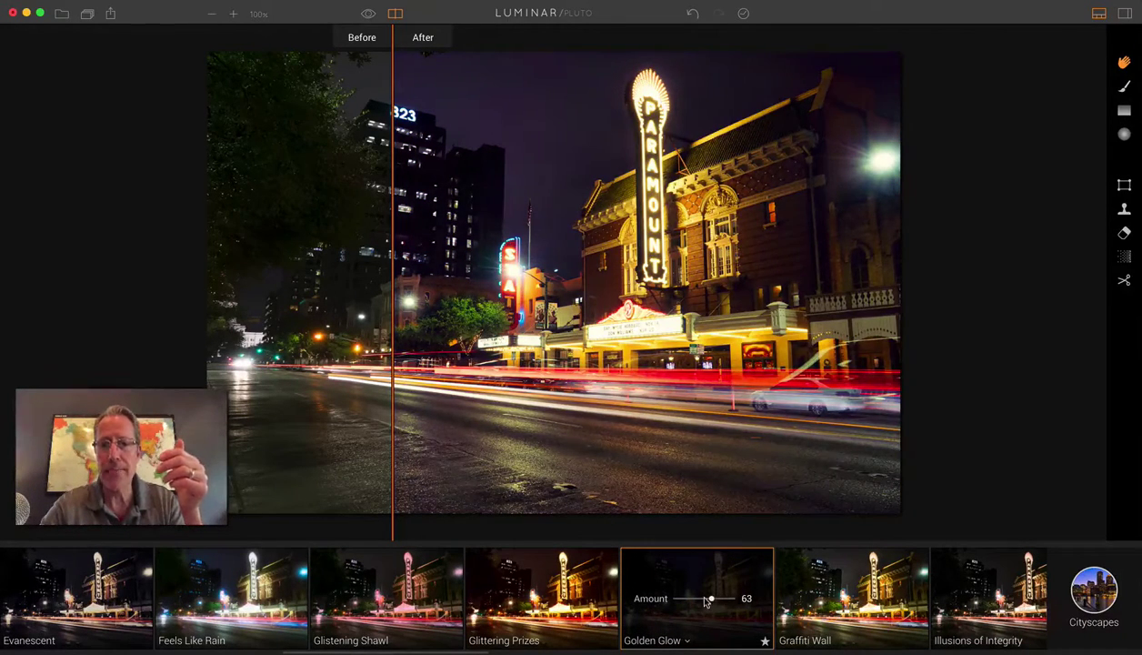
left_click_drag(393, 295, 330, 216)
scroll(710, 600, "right", 10)
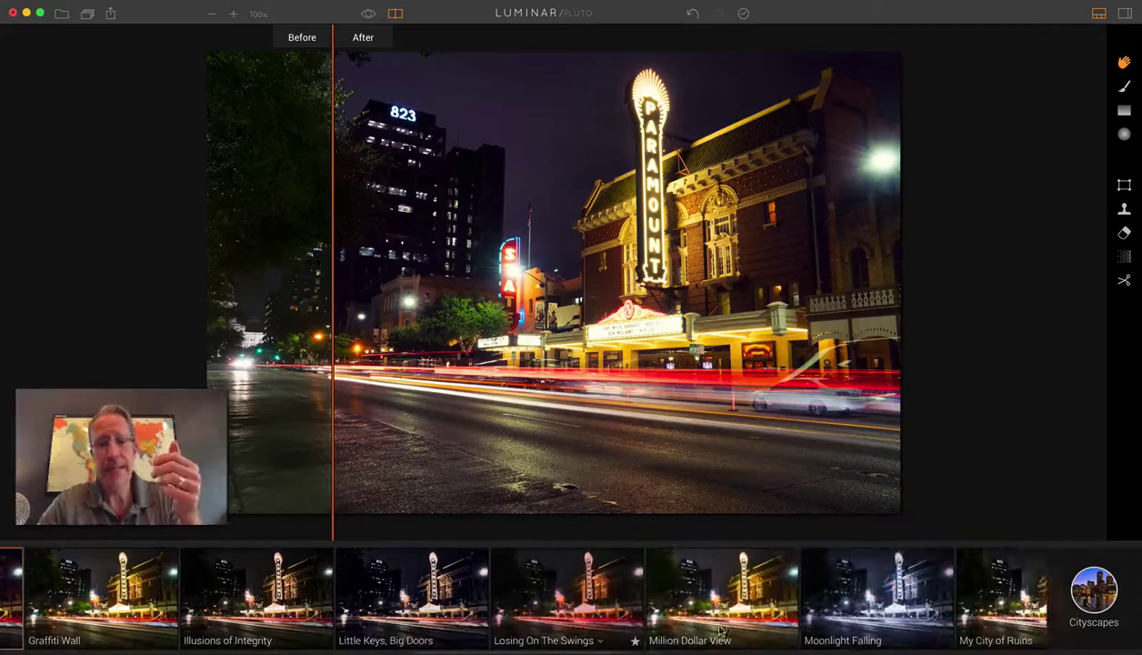
scroll(720, 629, "right", 1)
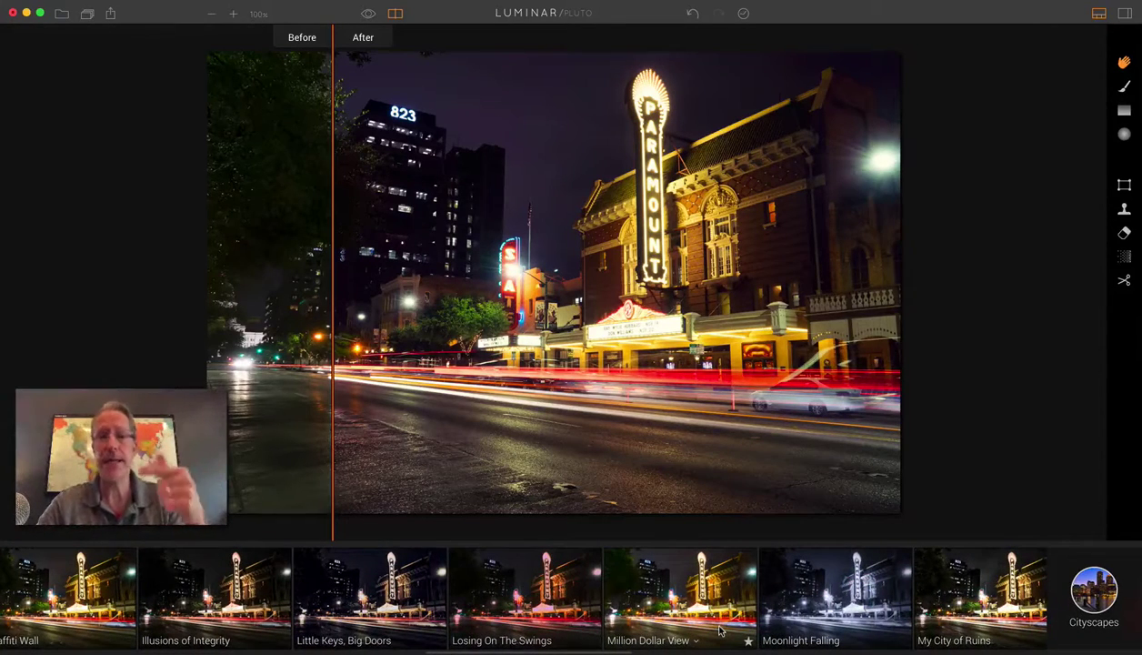
scroll(720, 629, "right", 12)
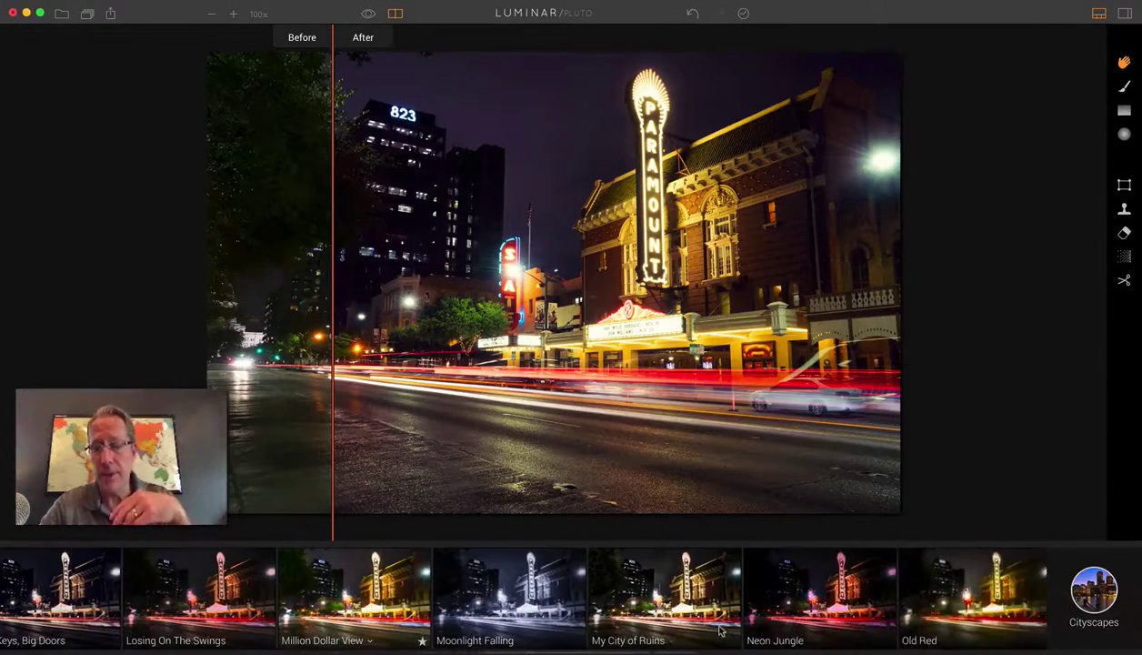
scroll(720, 629, "right", 10)
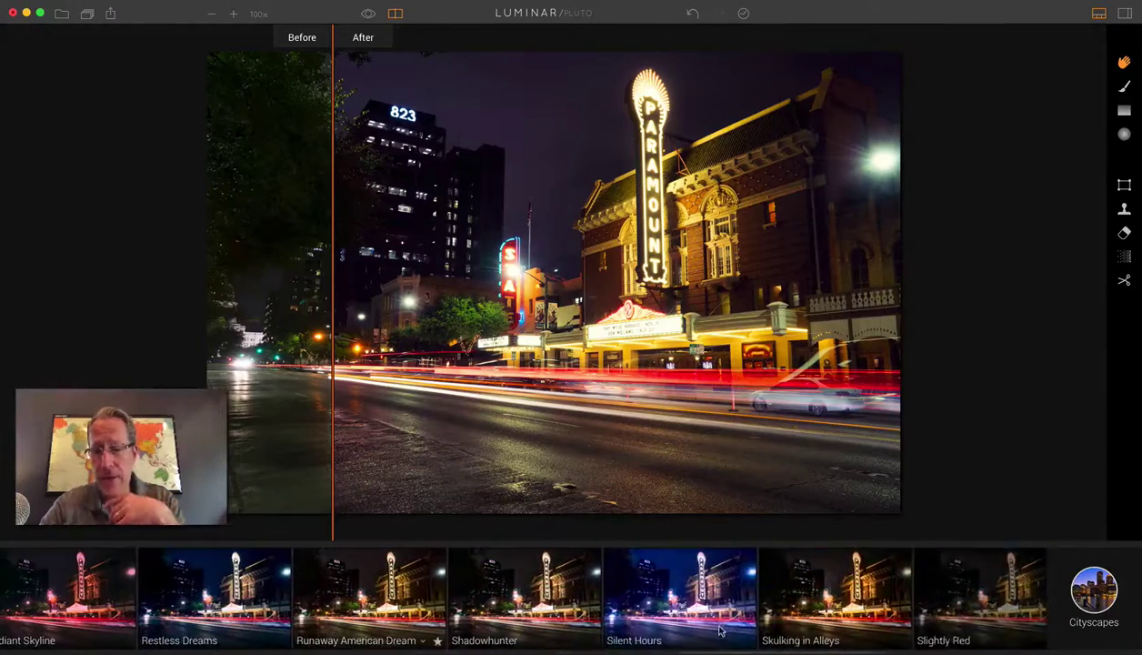
scroll(721, 630, "right", 8)
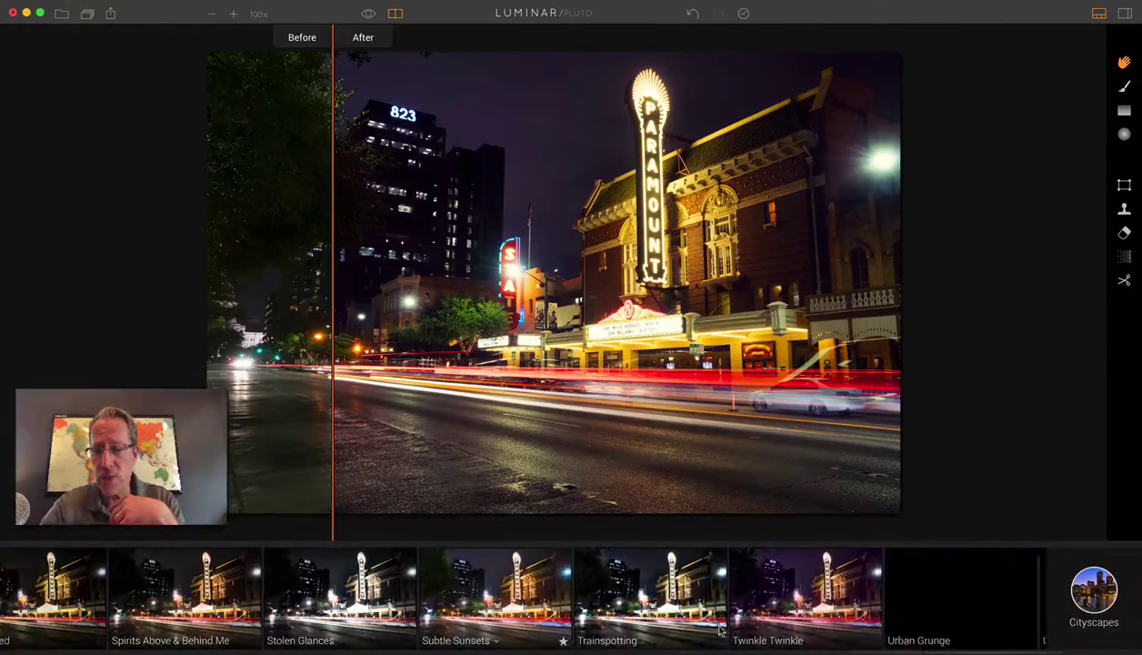
- Lower Twinkle Twinkle's strength from 94 to 75 and sweep the split divider to compare with the original
mouse_move(735, 586)
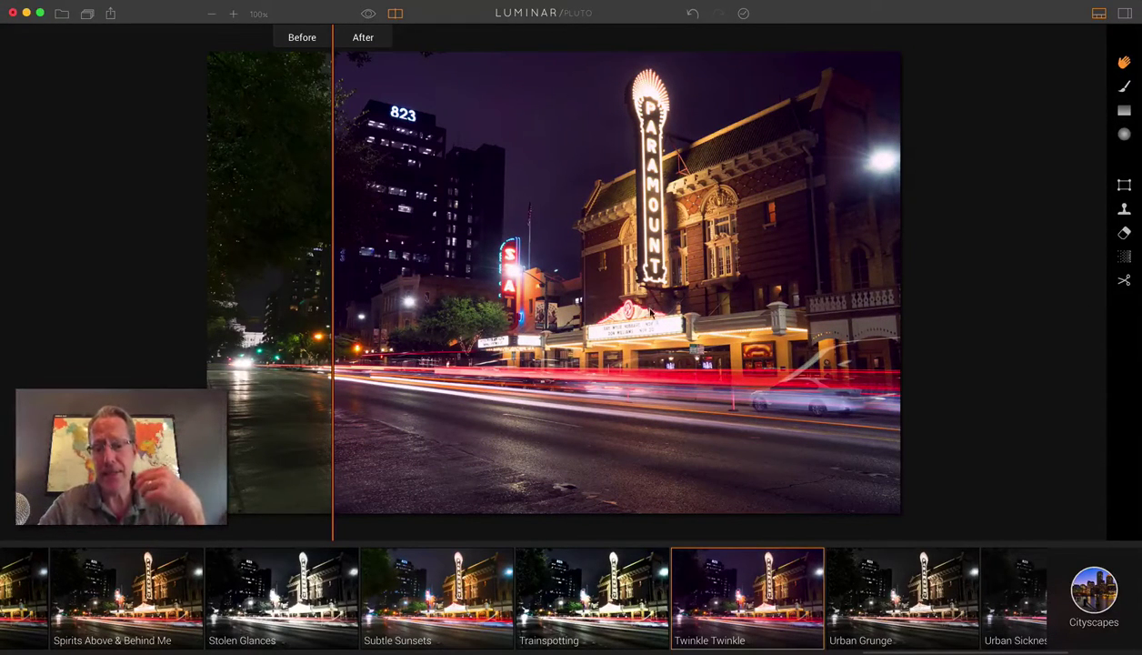
mouse_move(772, 600)
left_mouse_down()
mouse_move(751, 600)
mouse_move(763, 600)
left_mouse_up()
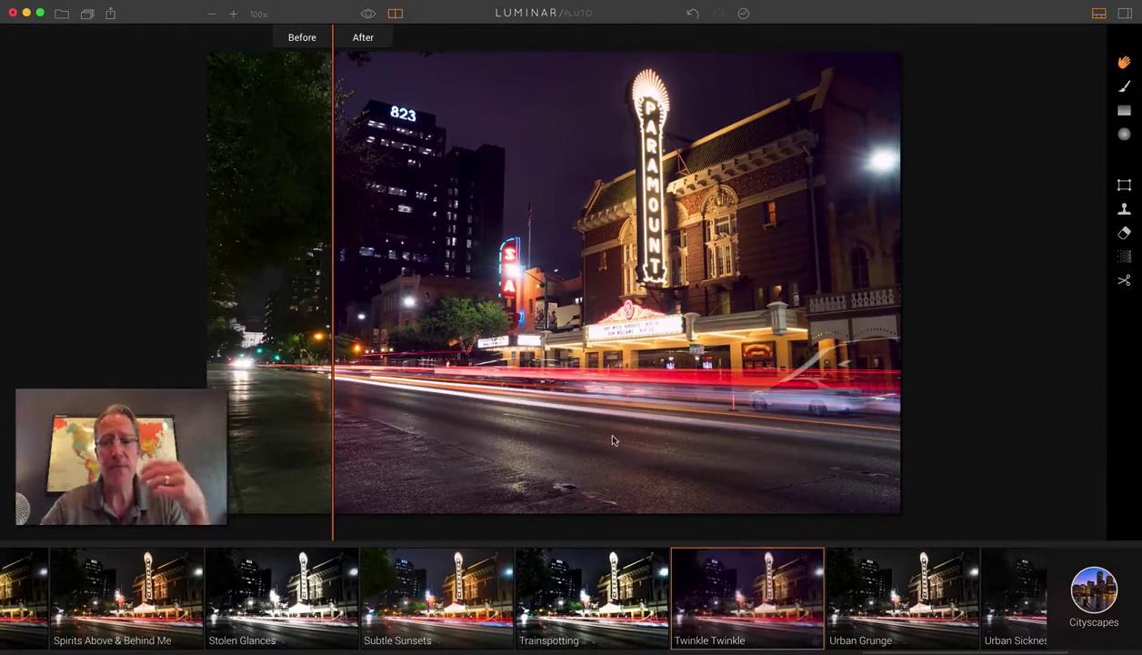
left_click_drag(332, 248, 810, 243)
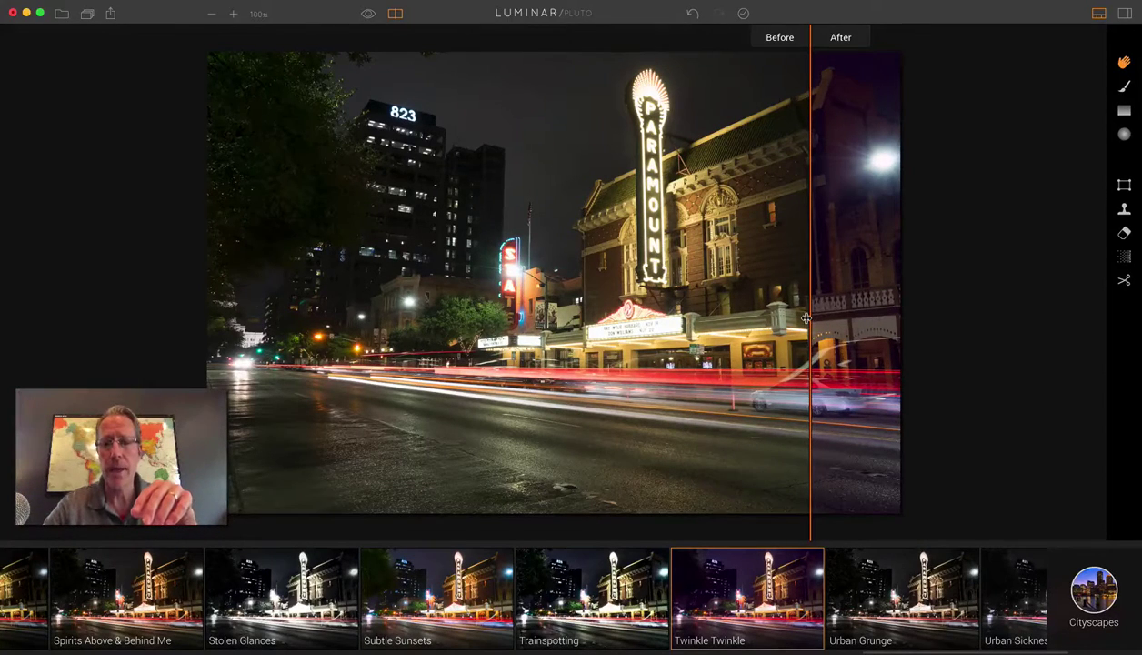
left_click_drag(805, 317, 385, 308)
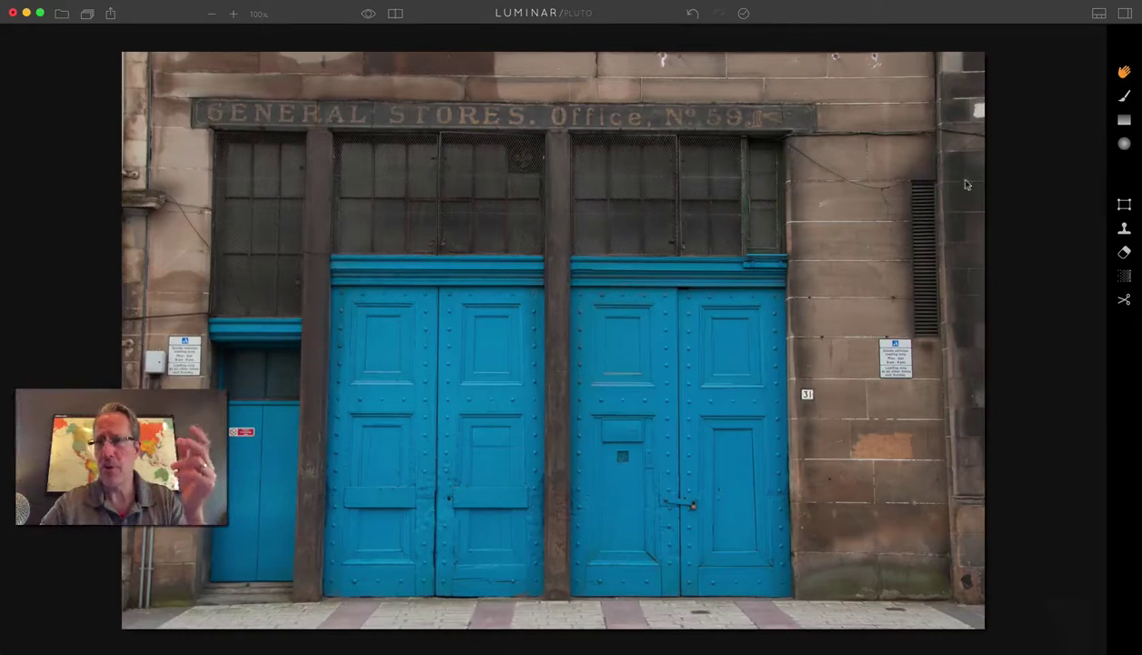
- Apply Angels In The Marble to the blue-doors photo and compare it with the original in split view
left_click(1098, 13)
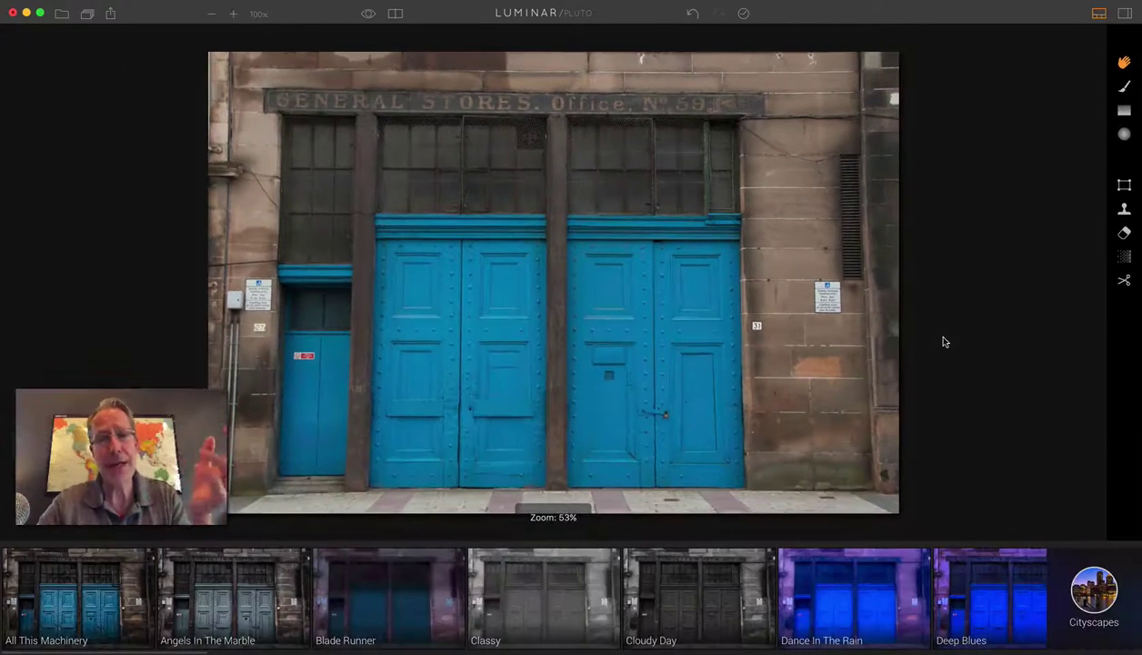
left_click(215, 614)
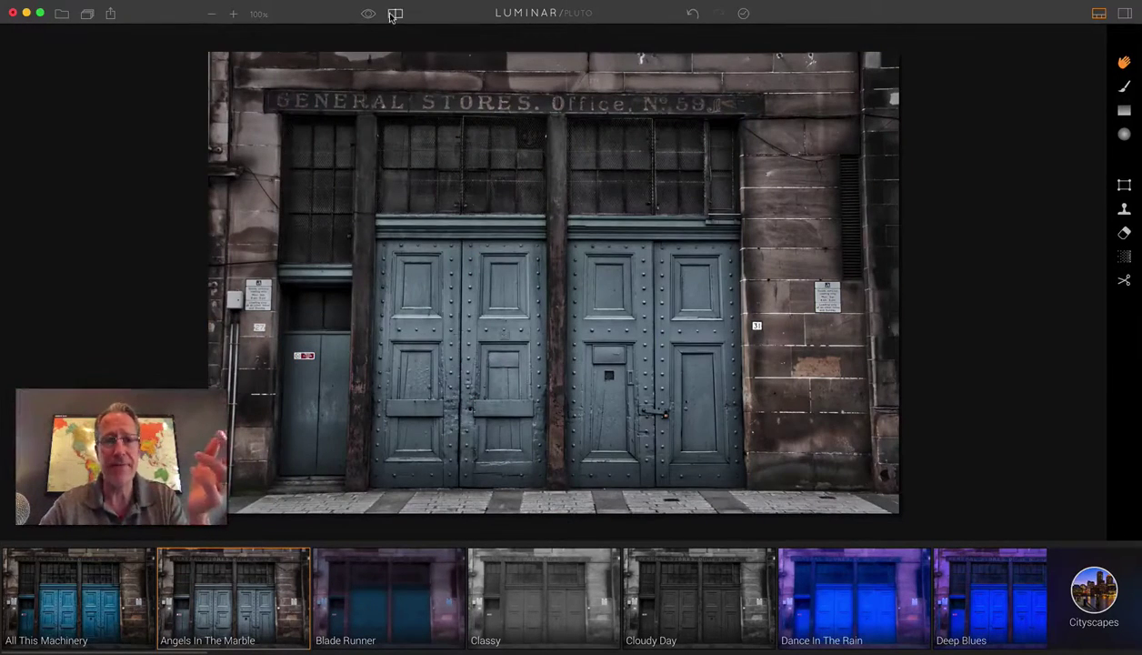
left_click(394, 12)
left_click_drag(554, 204, 461, 224)
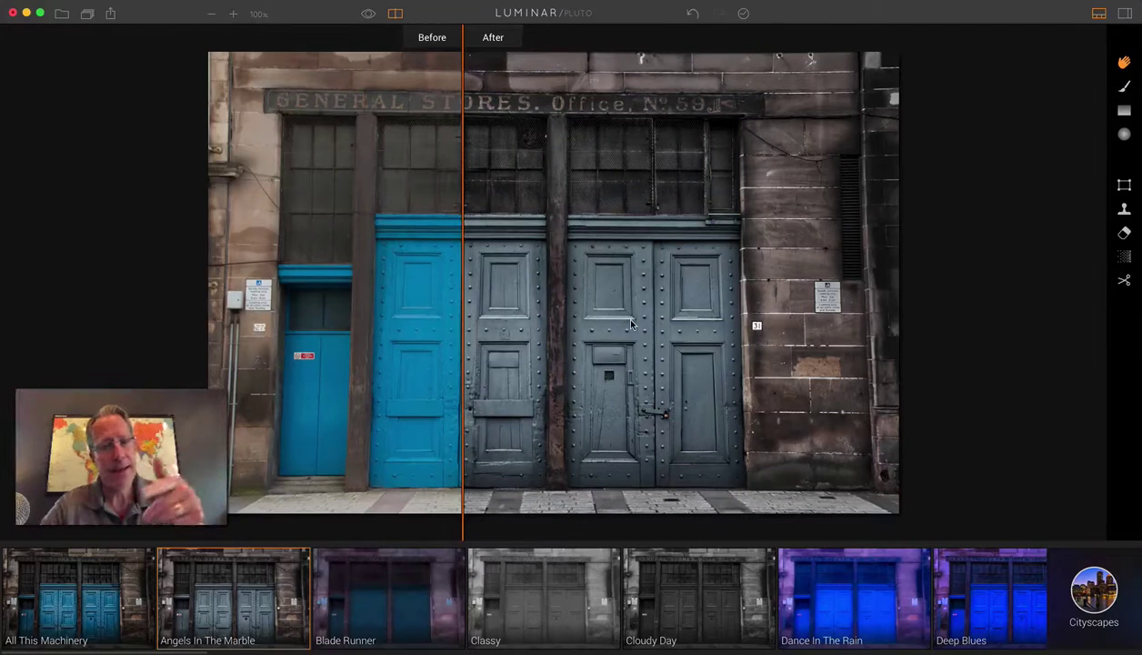
- Find Little Keys, Big Doors in the filmstrip and compare its grey look against the original doors
scroll(623, 573, "right", 10)
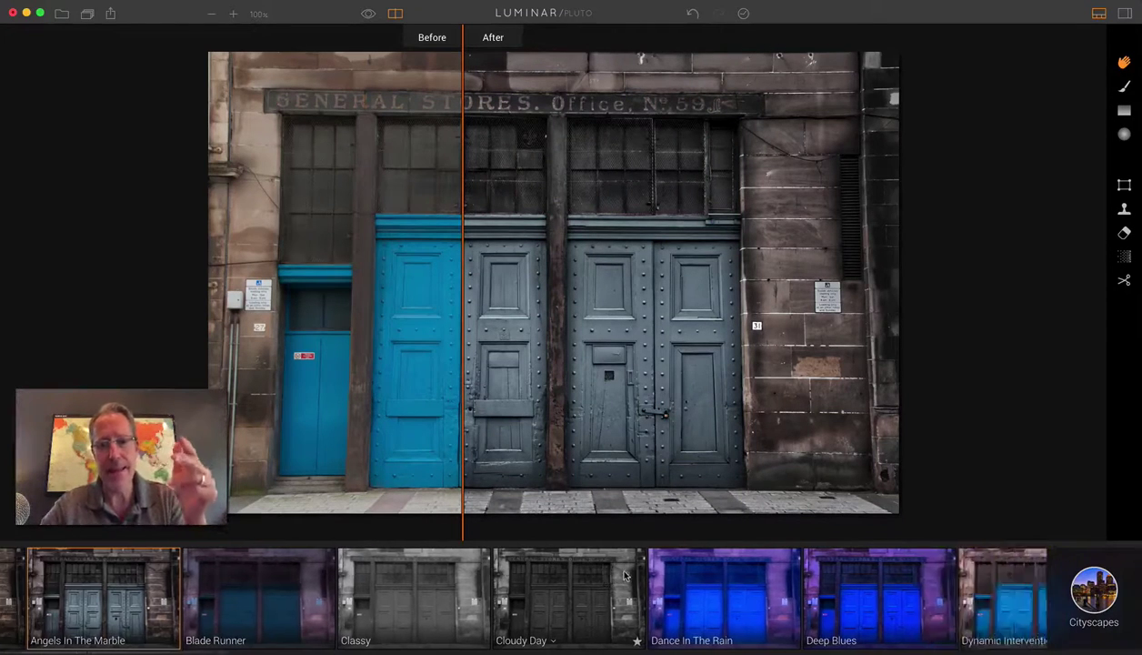
scroll(624, 575, "right", 10)
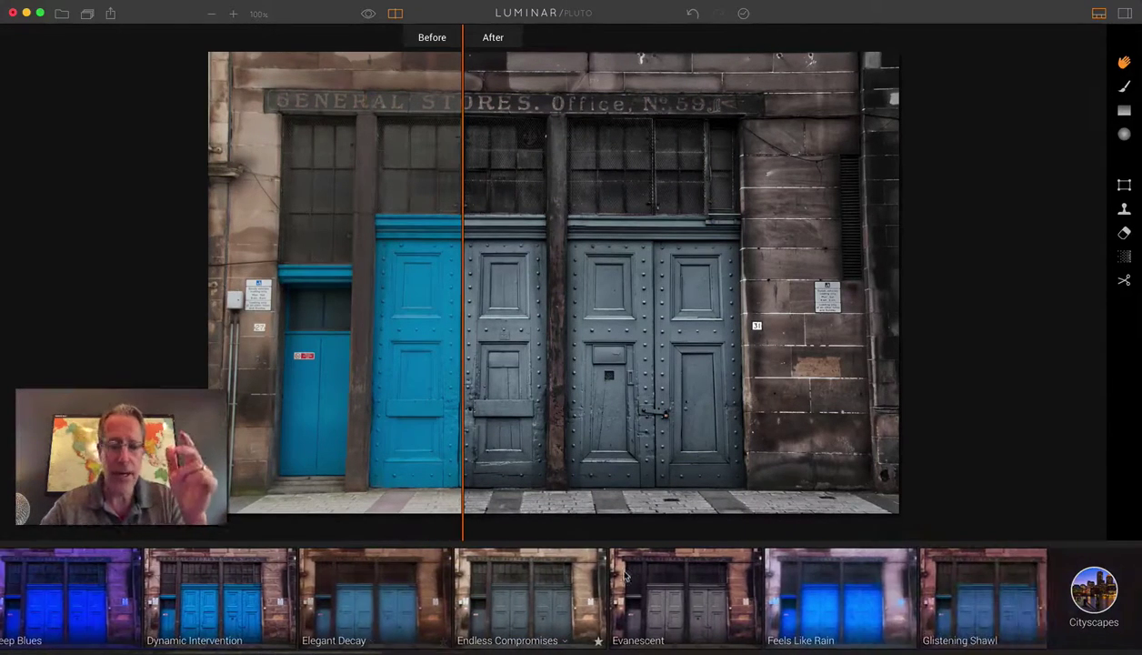
scroll(624, 575, "right", 10)
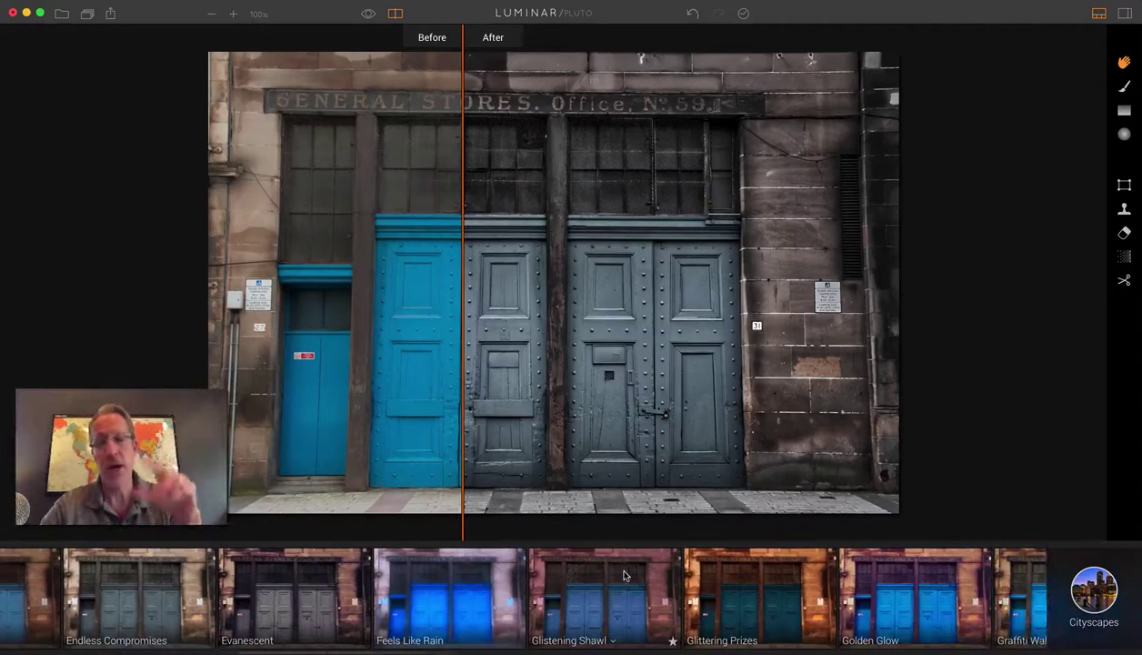
scroll(624, 574, "right", 15)
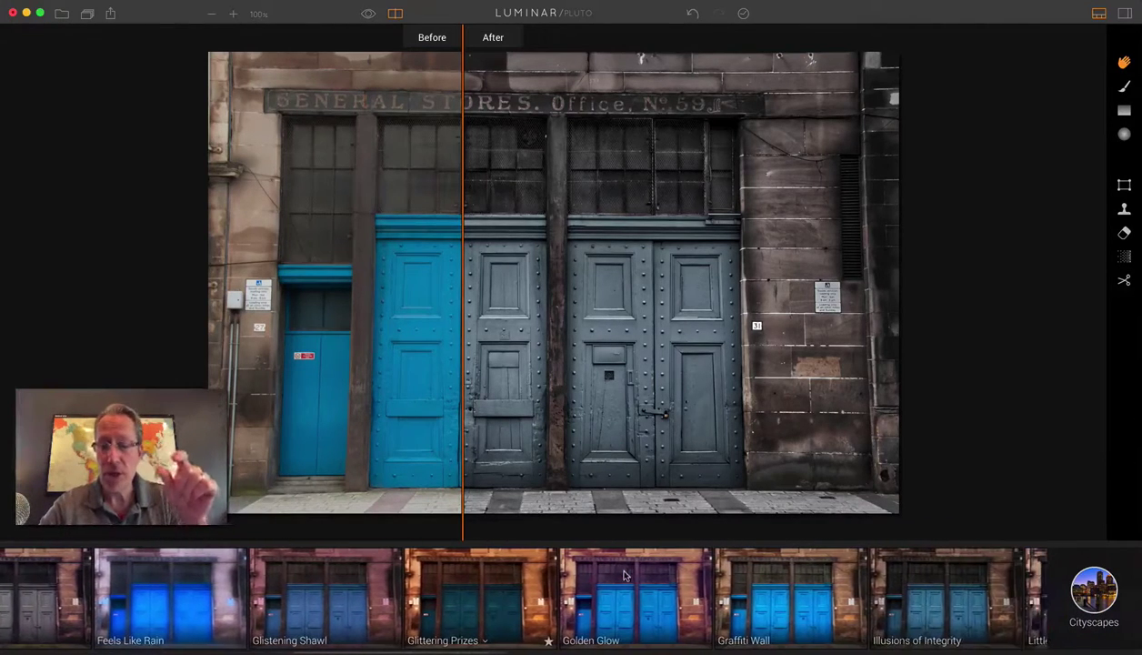
scroll(624, 575, "right", 3)
mouse_move(683, 602)
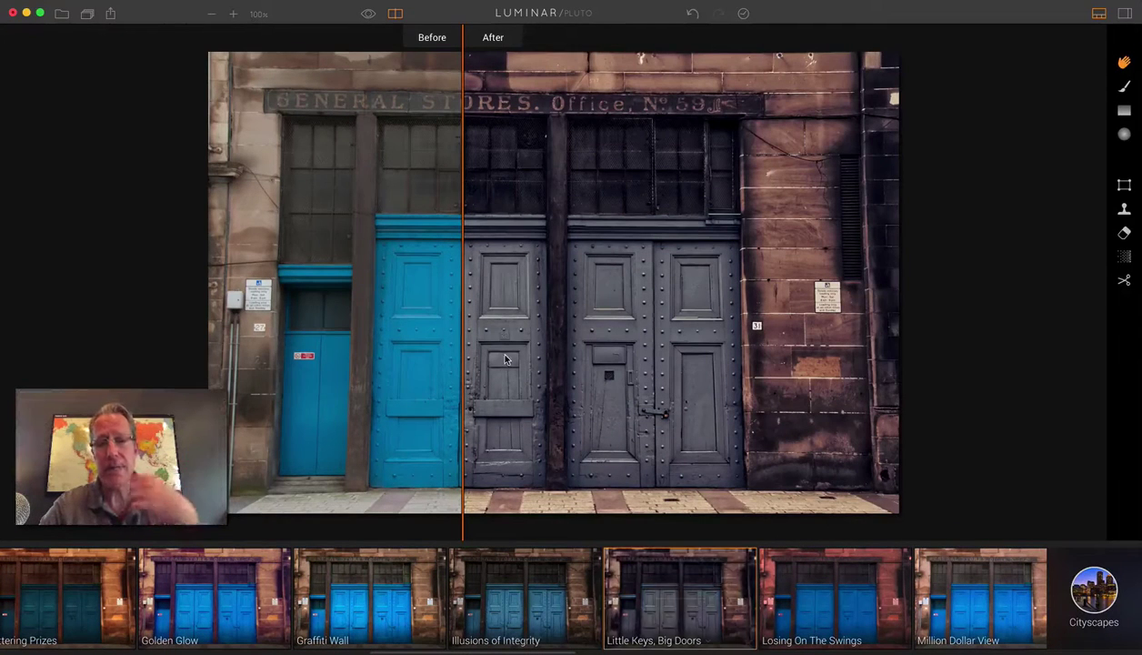
left_click_drag(460, 334, 403, 329)
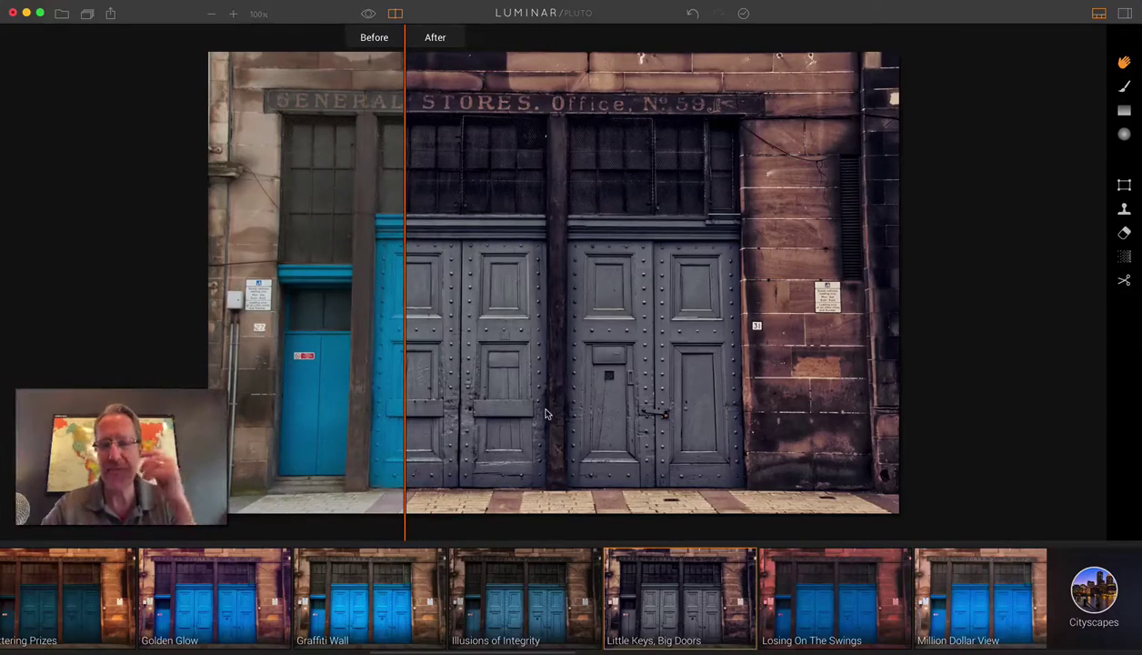
scroll(636, 601, "right", 5)
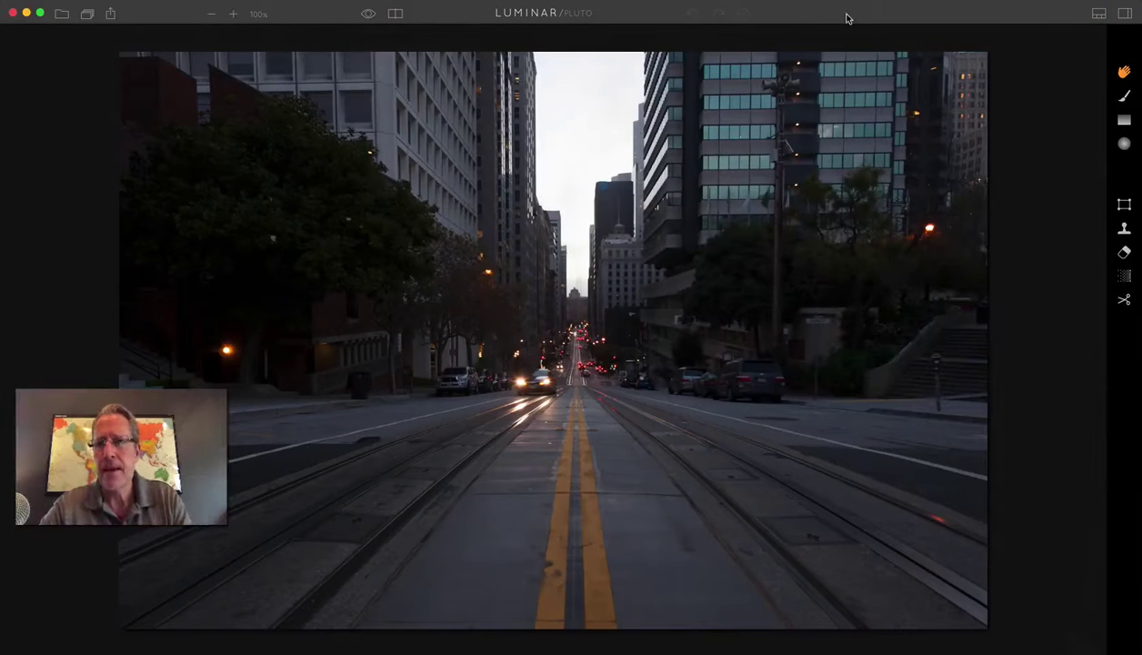
- Apply Endless Compromises to the street photo and compare it with the original in split view
left_click(1099, 13)
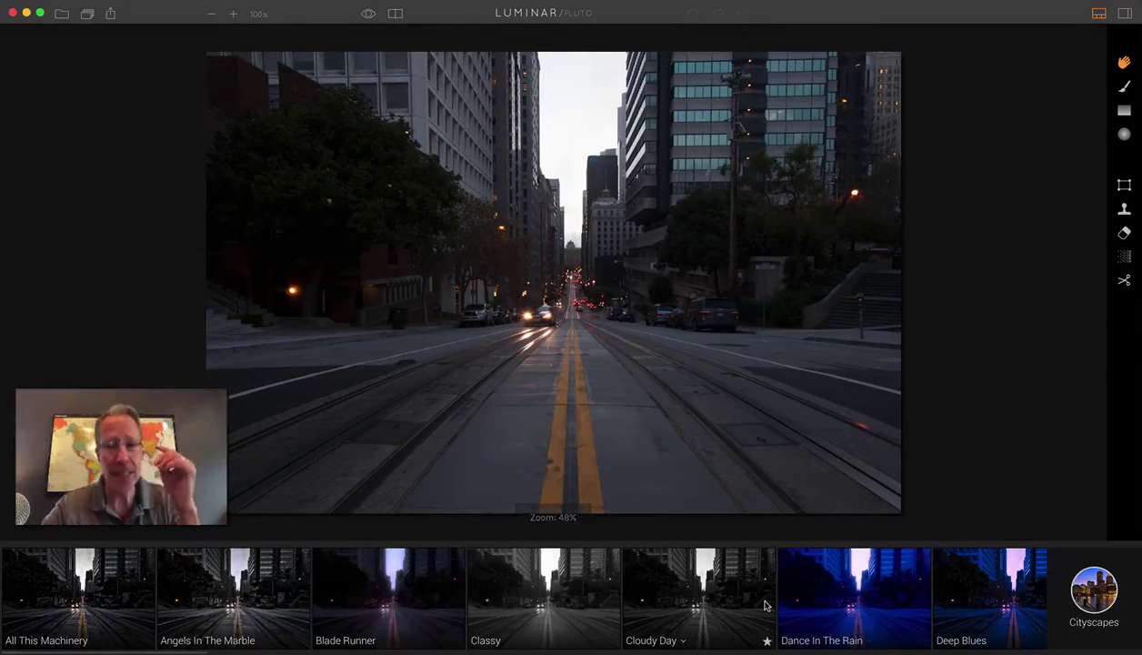
scroll(764, 606, "right", 8)
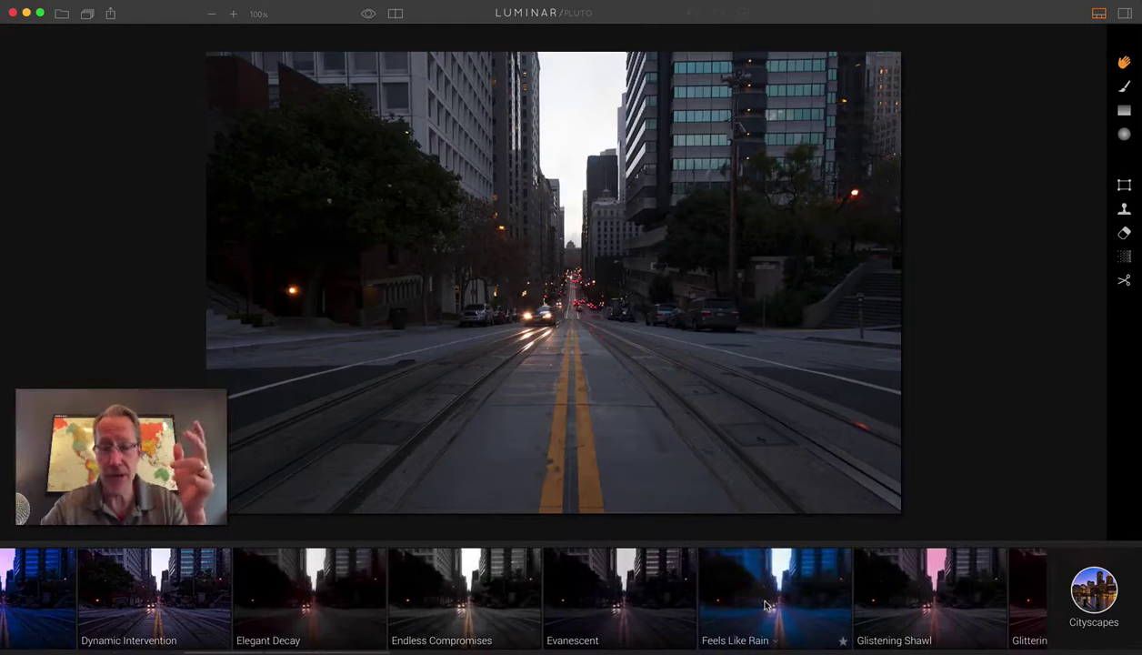
left_click(459, 605)
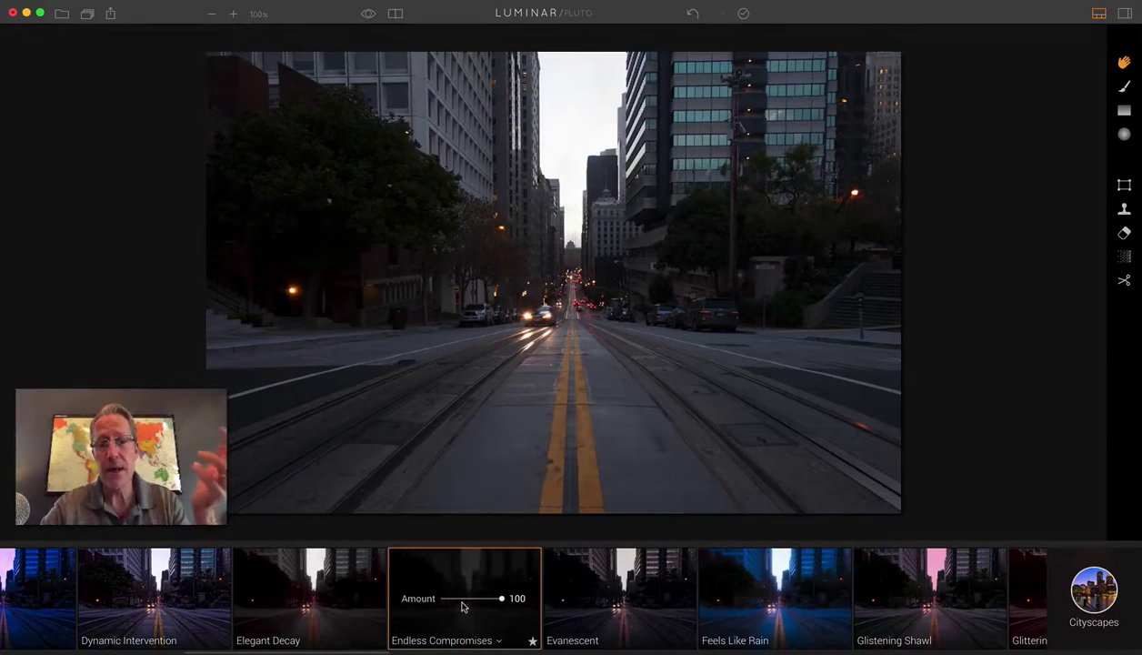
left_click(394, 15)
left_click_drag(551, 225, 499, 211)
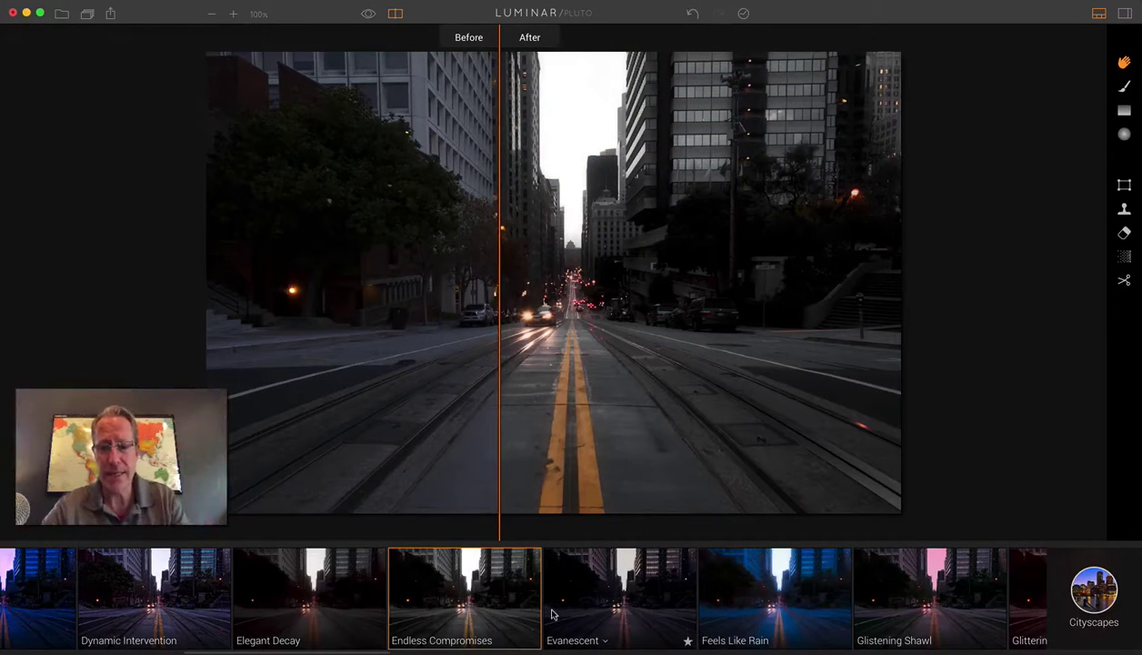
- Switch to Glistening Shawl and lower its Amount below 100
scroll(550, 612, "right", 5)
scroll(551, 615, "right", 2)
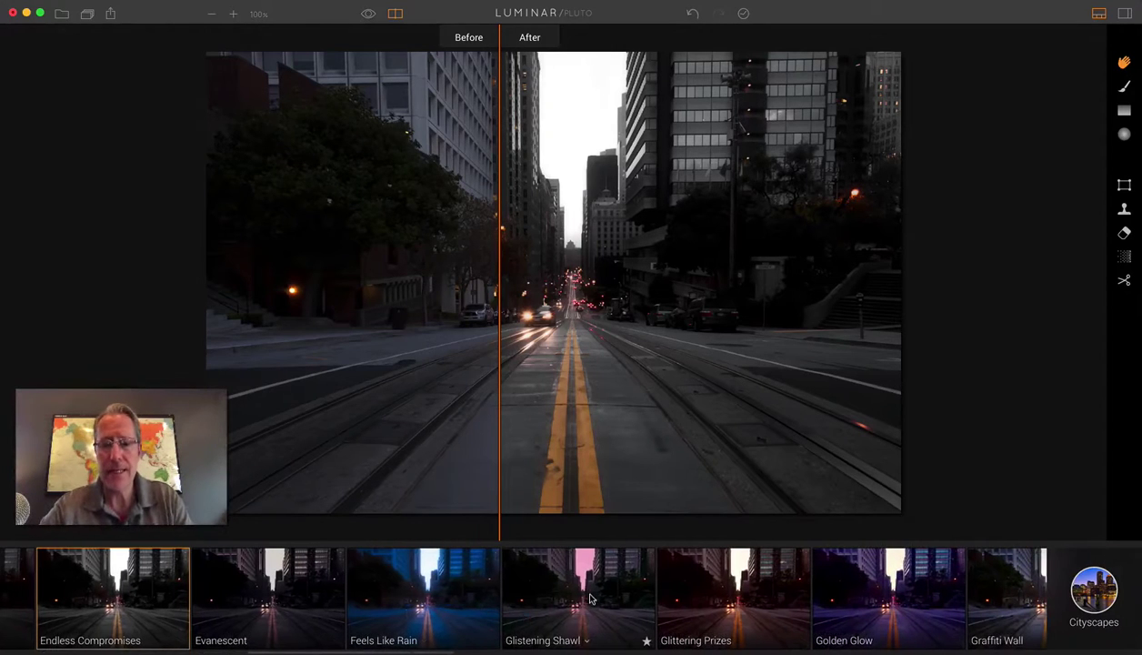
left_click(588, 597)
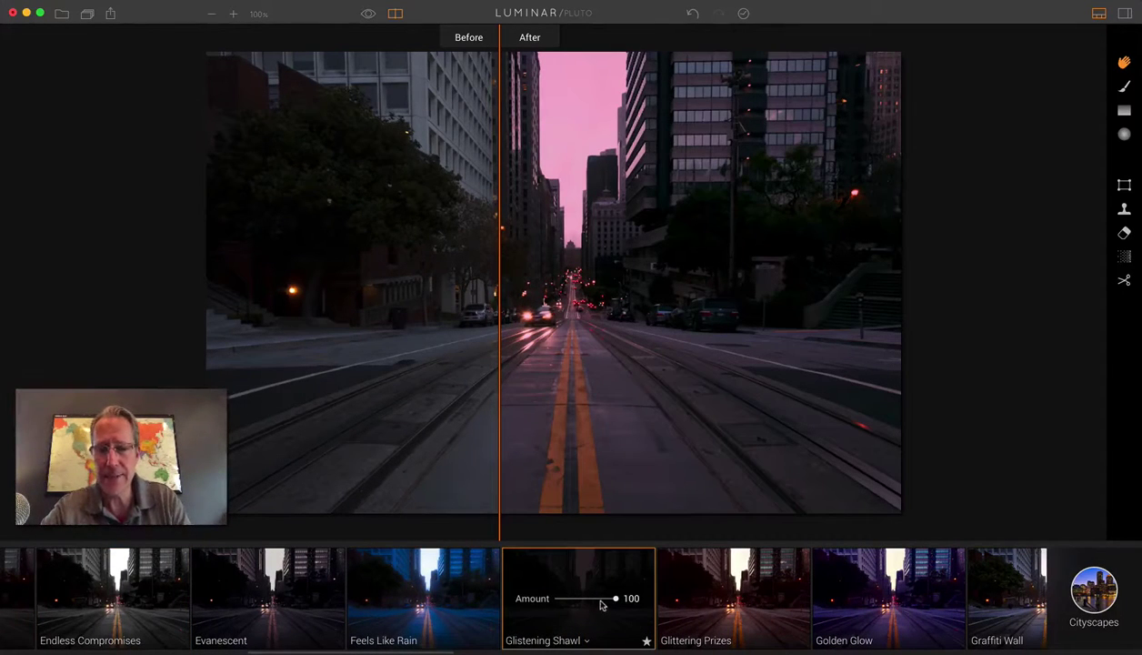
left_click_drag(613, 601, 591, 599)
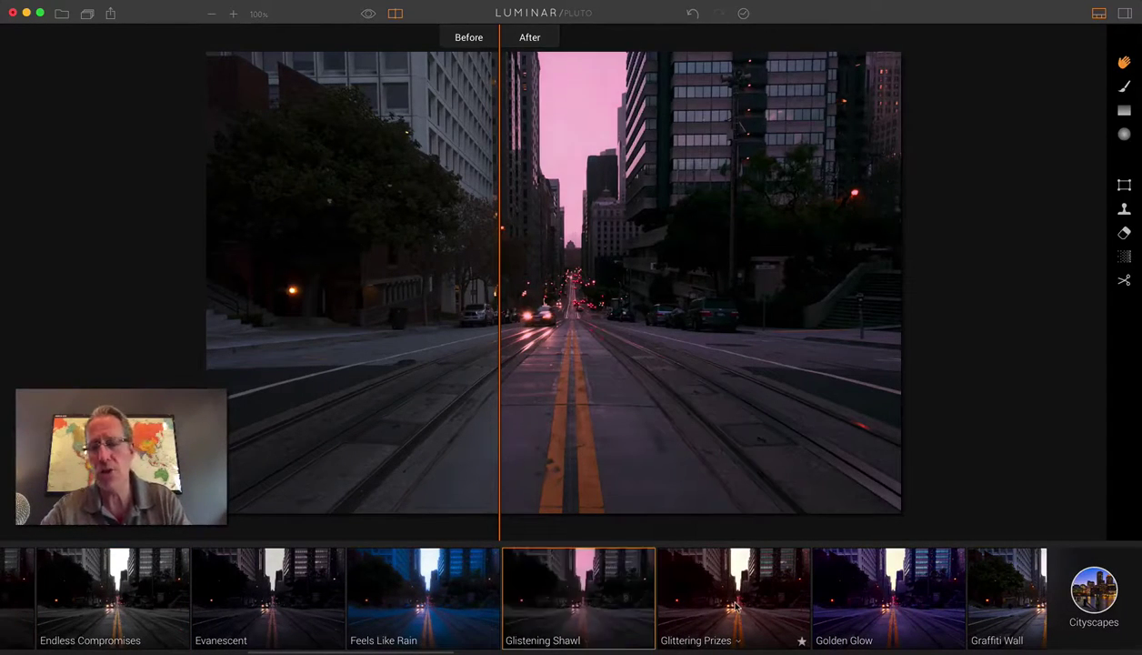
scroll(718, 604, "right", 4)
scroll(736, 606, "right", 3)
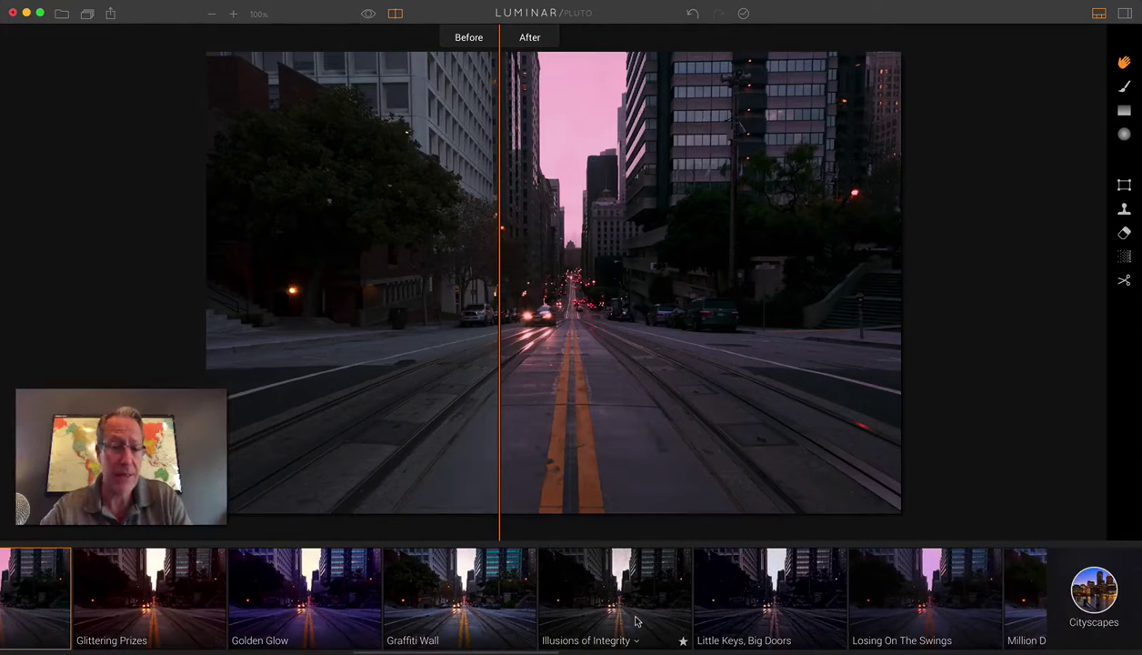
- Try Graffiti Wall and Illusions of Integrity, then settle on Old Red and compare with the original
left_click(515, 615)
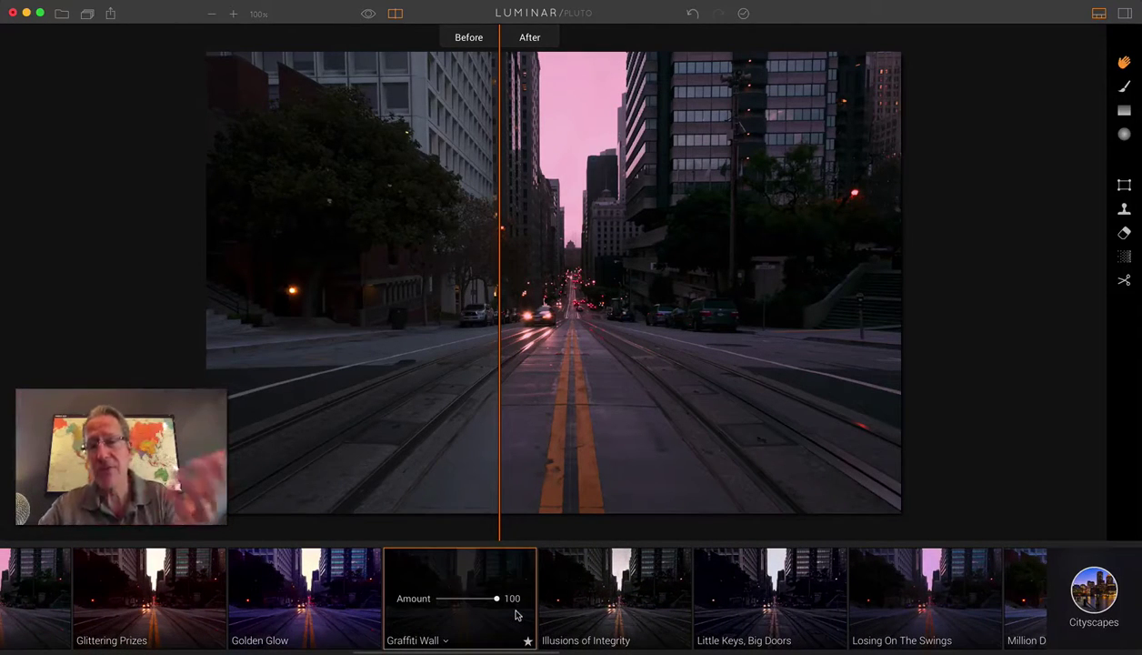
left_click(605, 595)
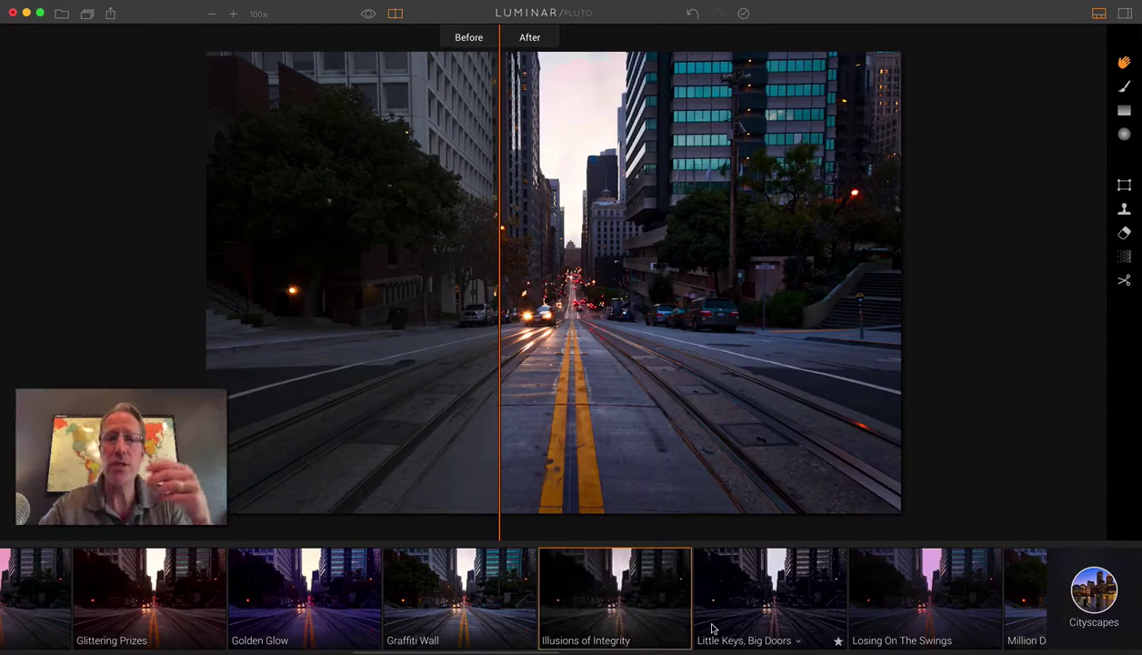
scroll(712, 627, "right", 10)
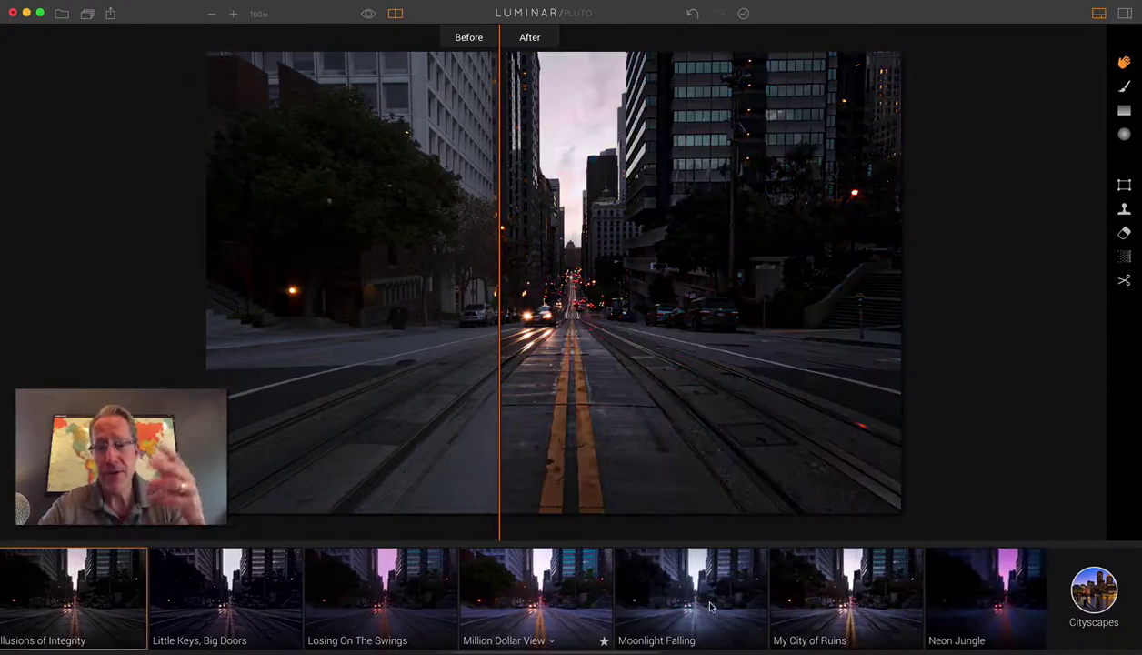
scroll(712, 608, "right", 8)
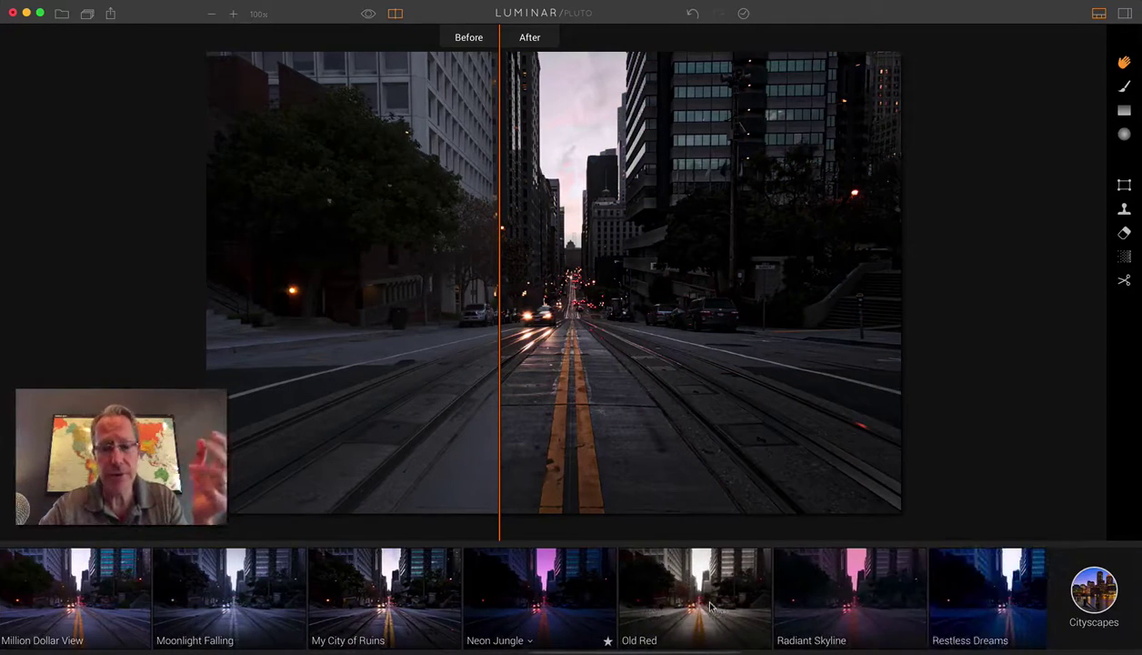
left_click(671, 620)
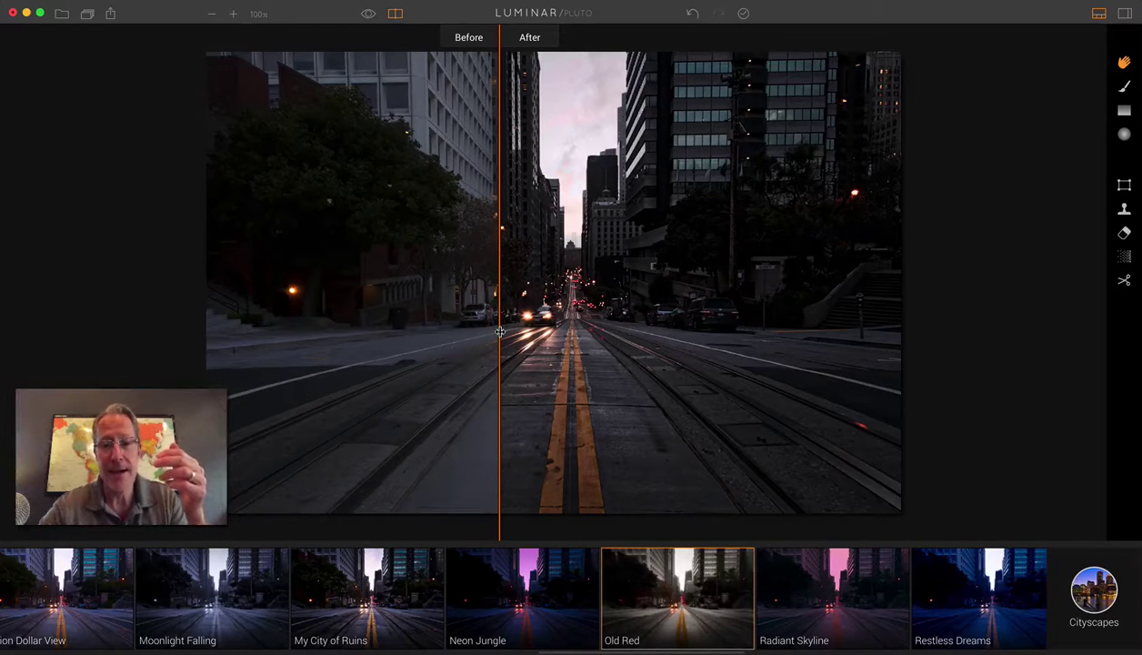
left_click_drag(499, 331, 385, 307)
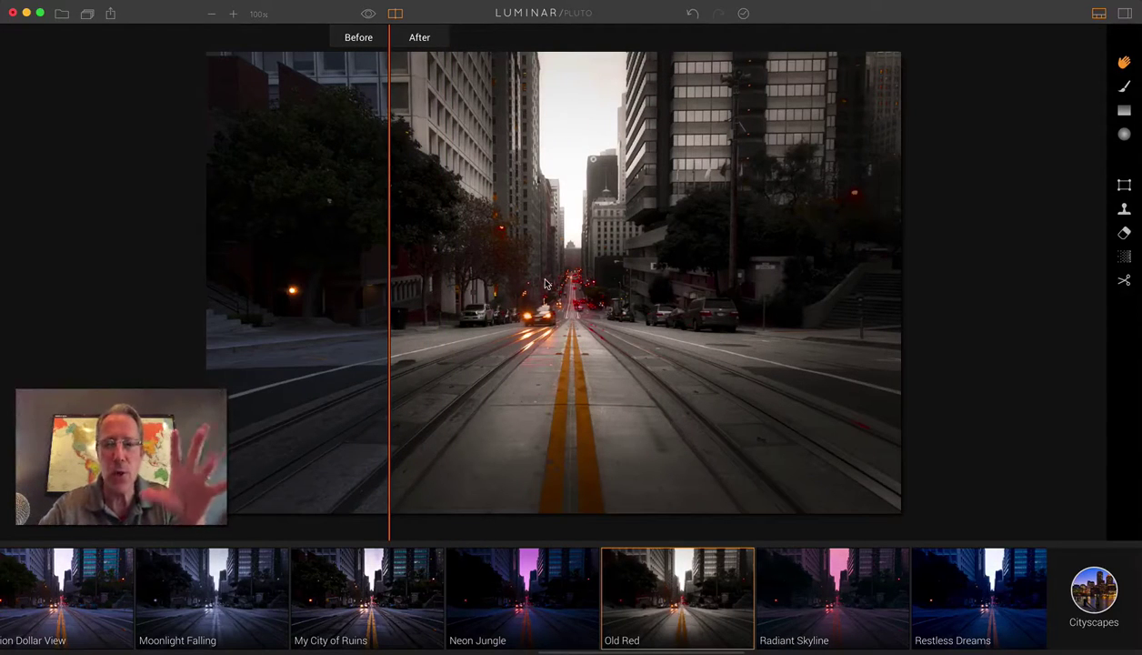
- Apply Runaway American Dream to the street photo and shift the split to reveal more original
scroll(783, 587, "right", 10)
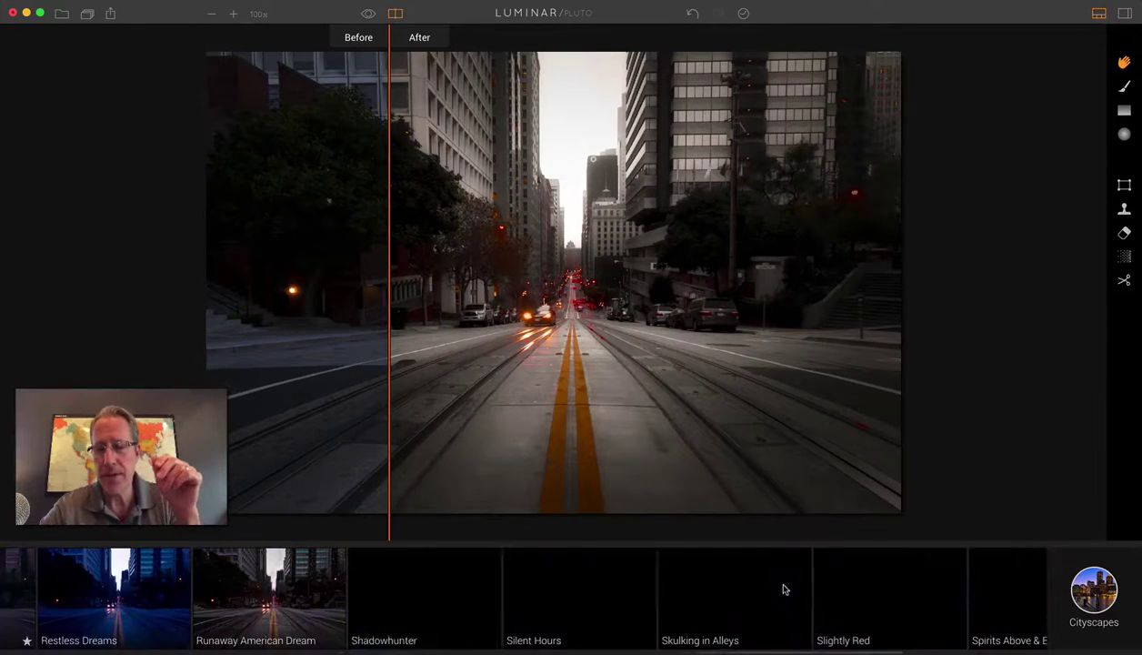
left_click(252, 606)
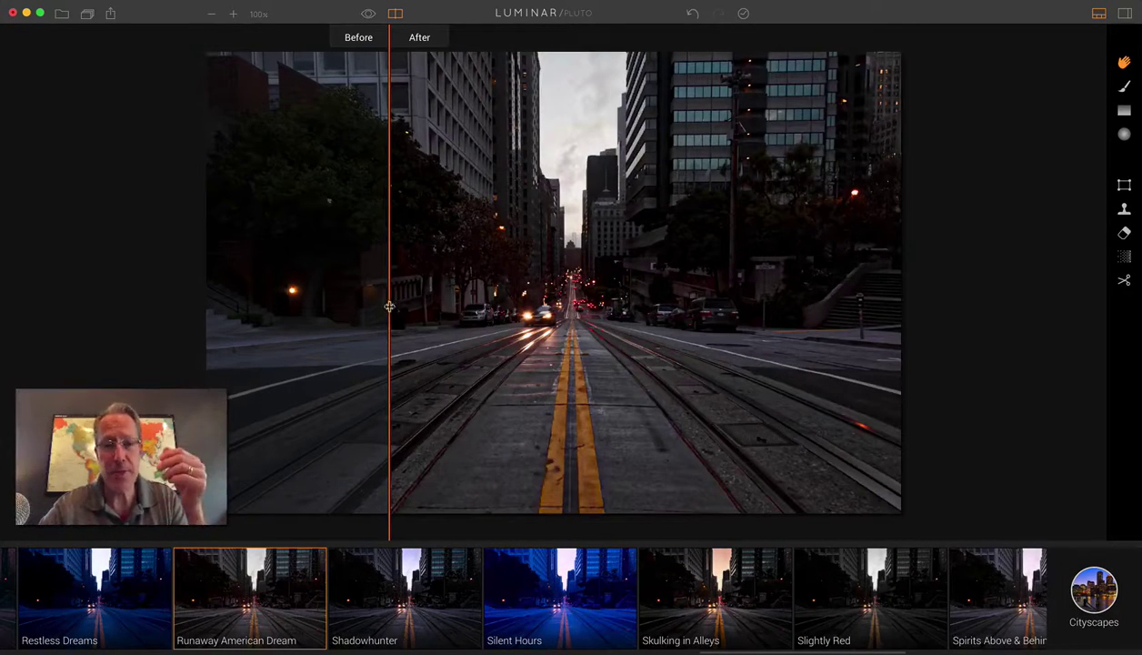
mouse_move(388, 303)
left_mouse_down()
mouse_move(599, 300)
mouse_move(377, 289)
left_mouse_up()
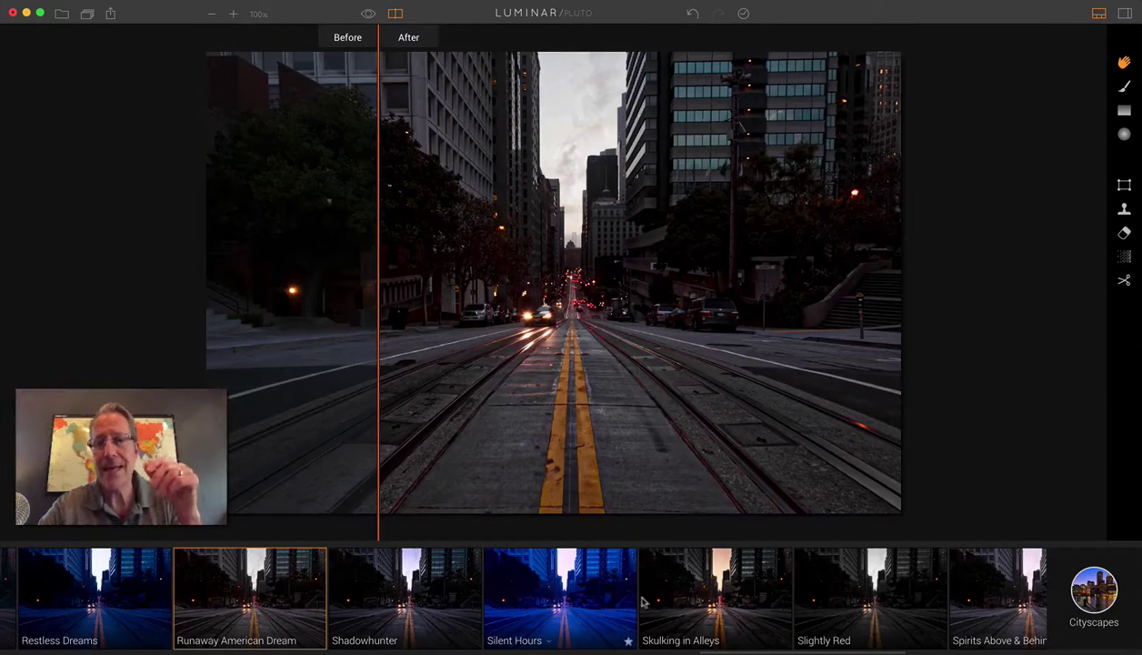
scroll(643, 612, "right", 5)
scroll(643, 612, "right", 7)
scroll(680, 605, "right", 18)
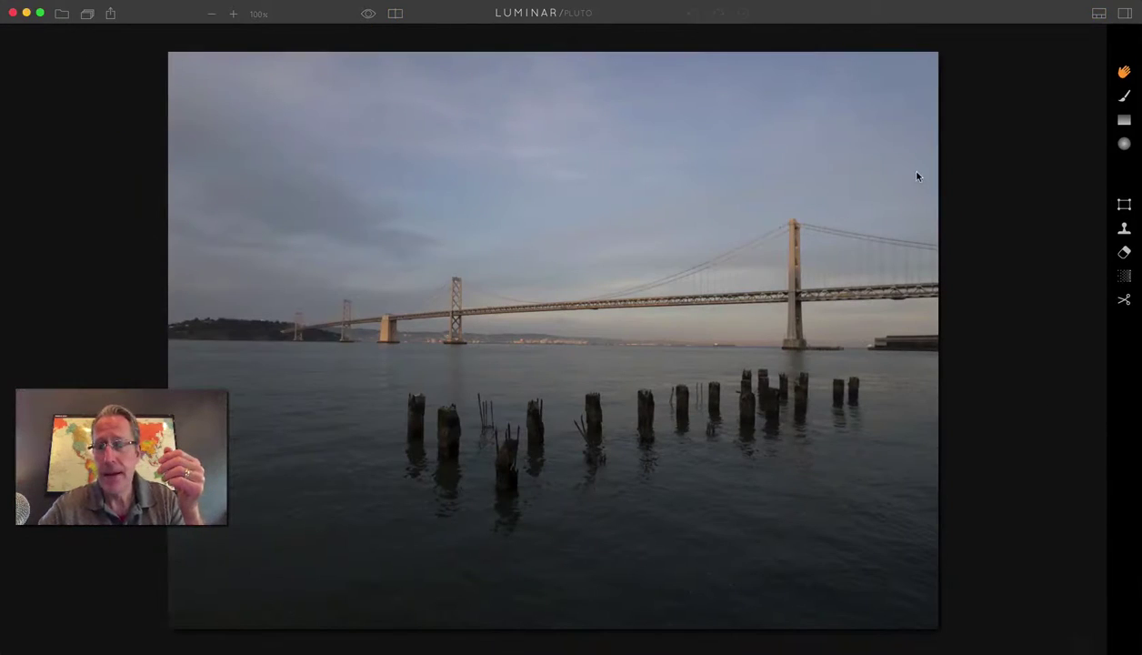
- Apply Glistening Shawl to the Bay Bridge photo and compare it with the original in split view
left_click(1094, 16)
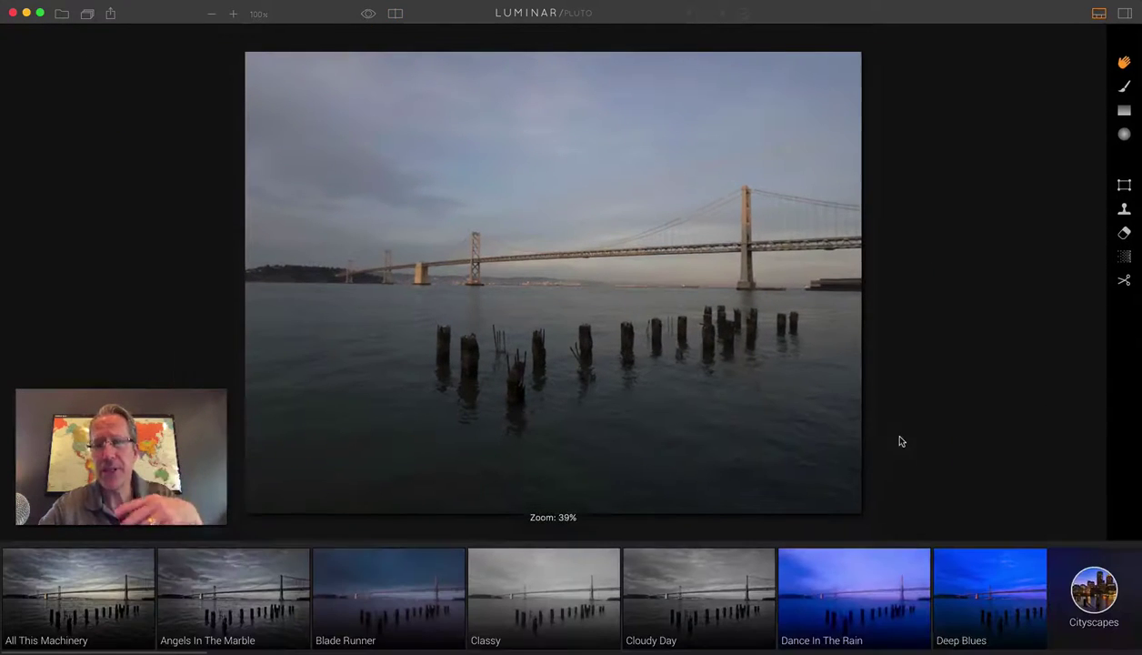
scroll(603, 584, "right", 5)
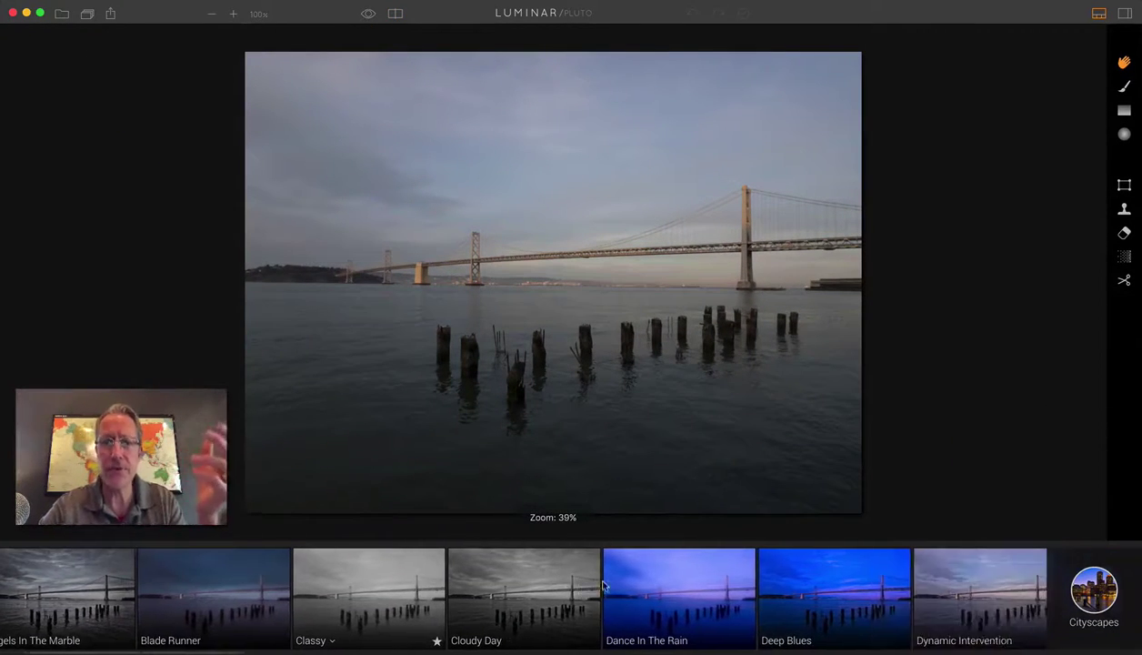
scroll(603, 584, "right", 12)
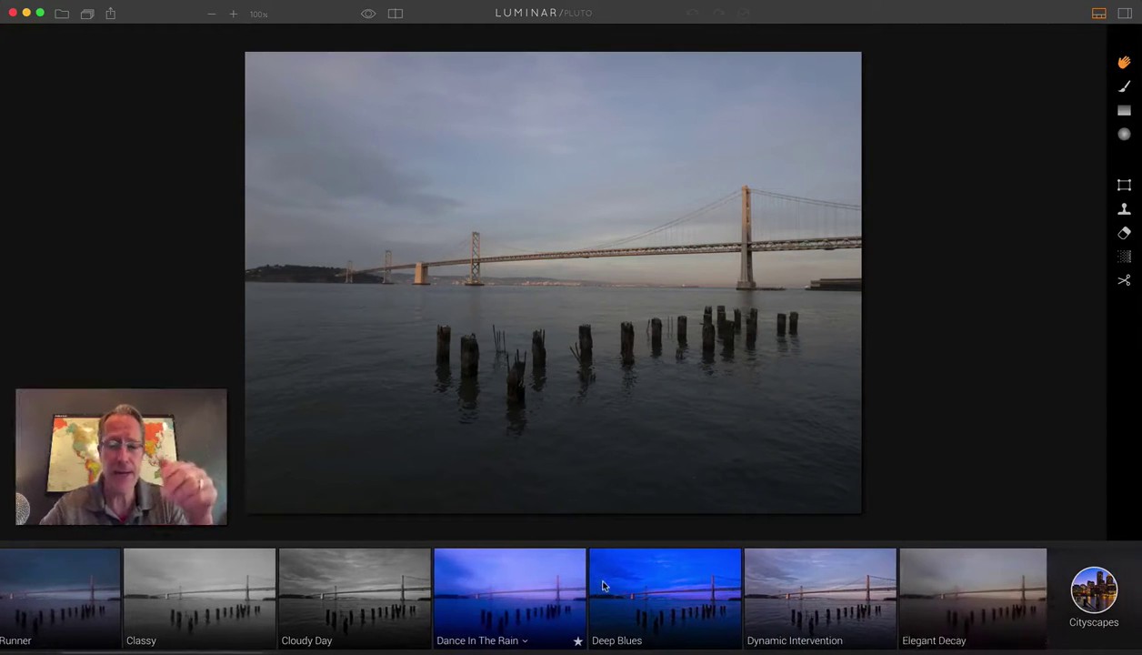
scroll(603, 585, "right", 6)
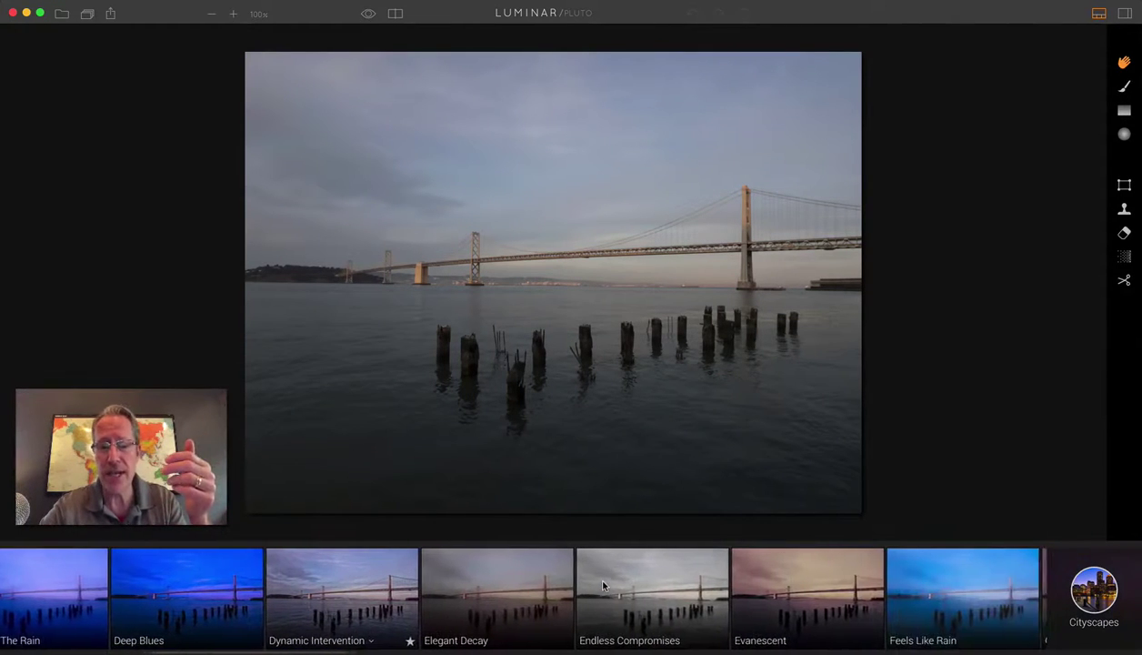
scroll(748, 612, "right", 3)
scroll(747, 612, "right", 2)
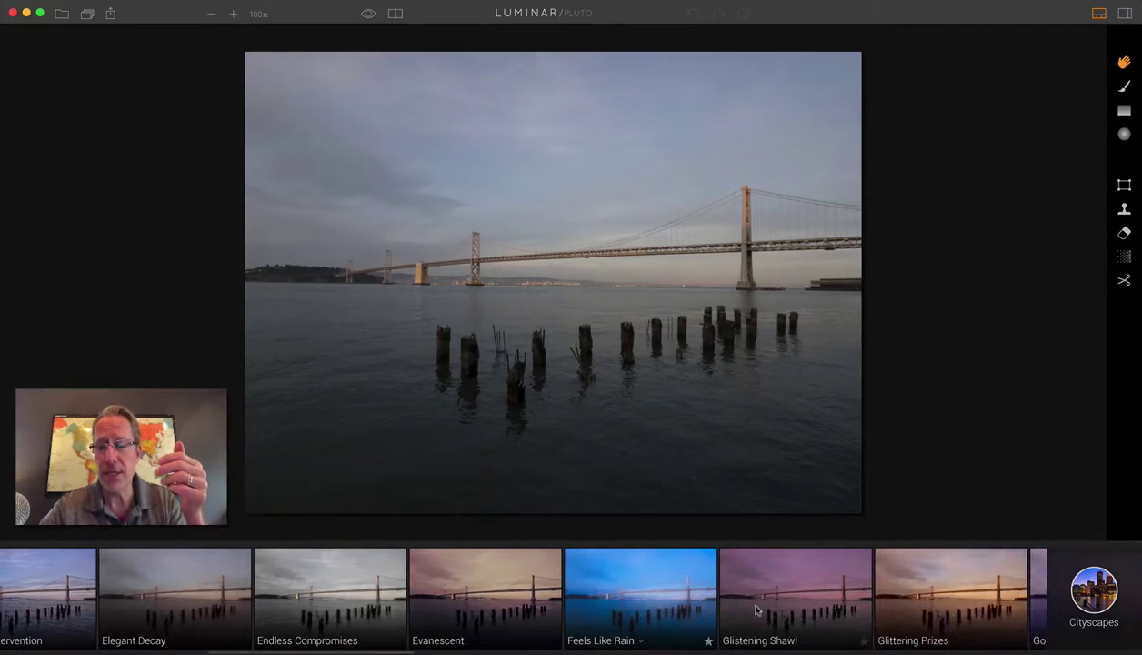
left_click(788, 593)
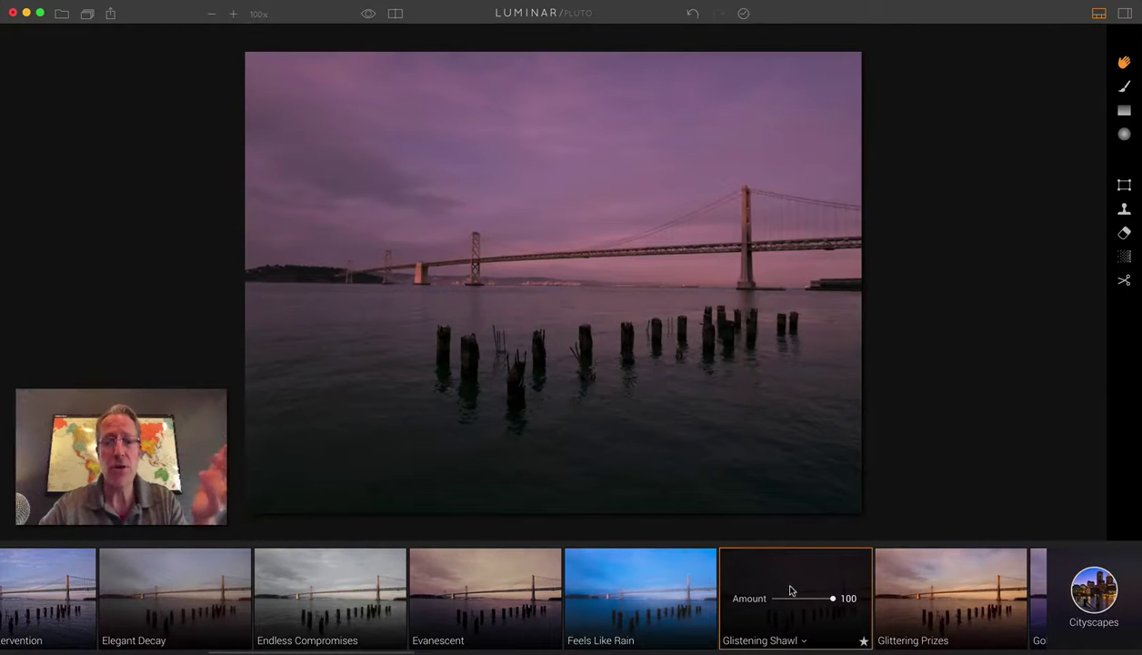
left_click(396, 15)
left_click_drag(551, 202, 470, 173)
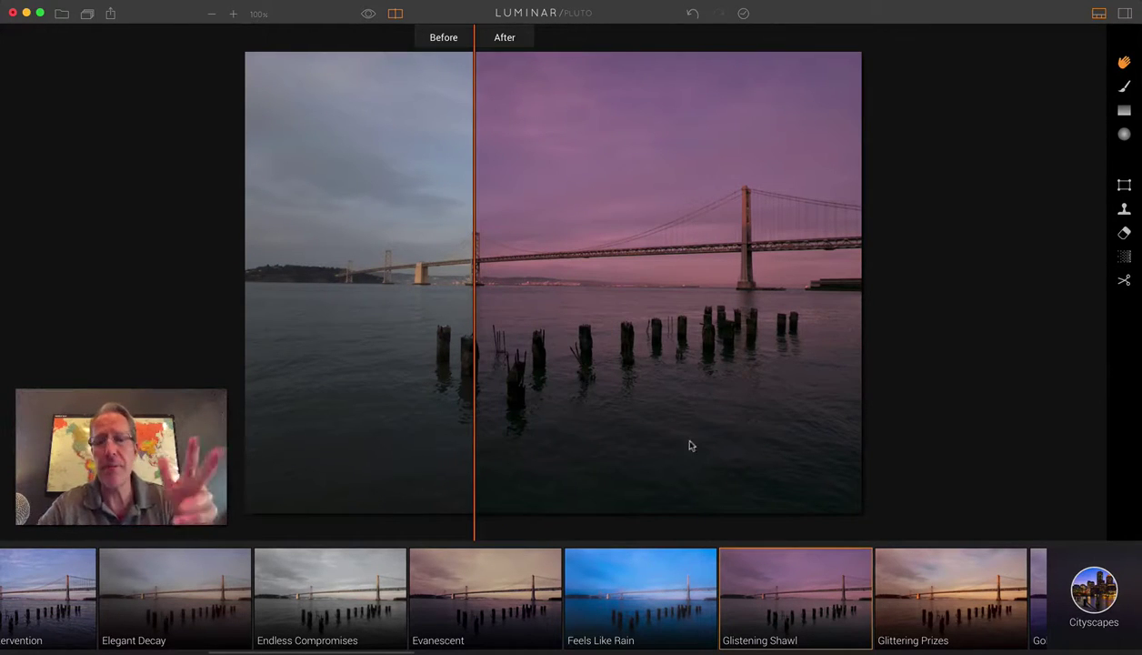
- Replace it with the warm golden Glittering Prizes look
mouse_move(703, 625)
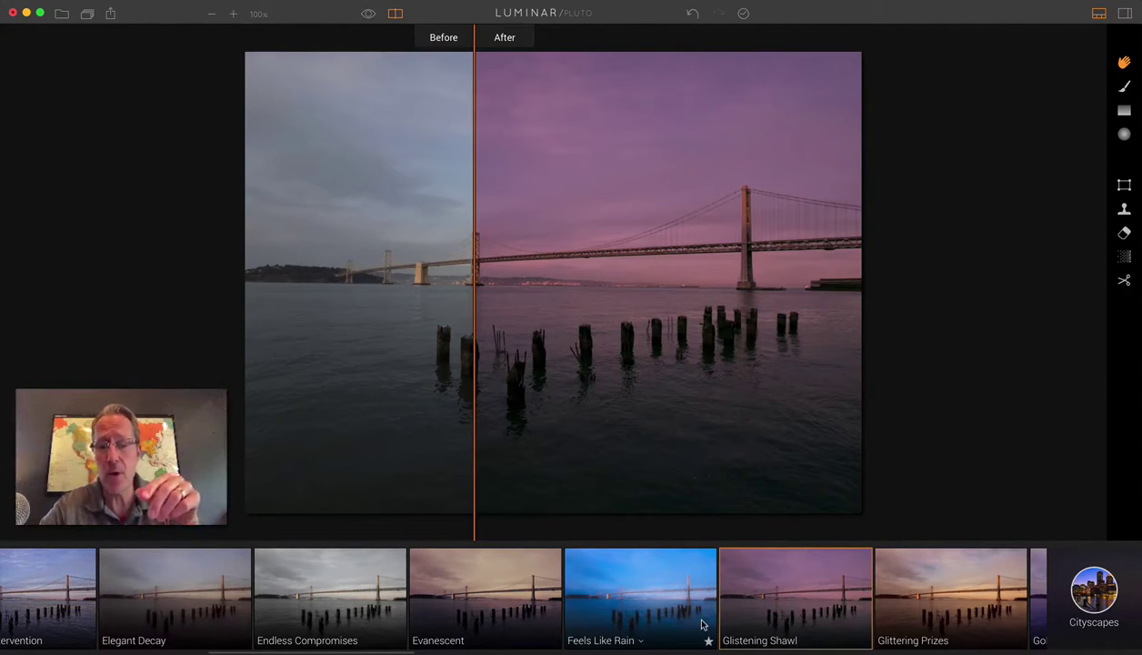
scroll(703, 625, "right", 8)
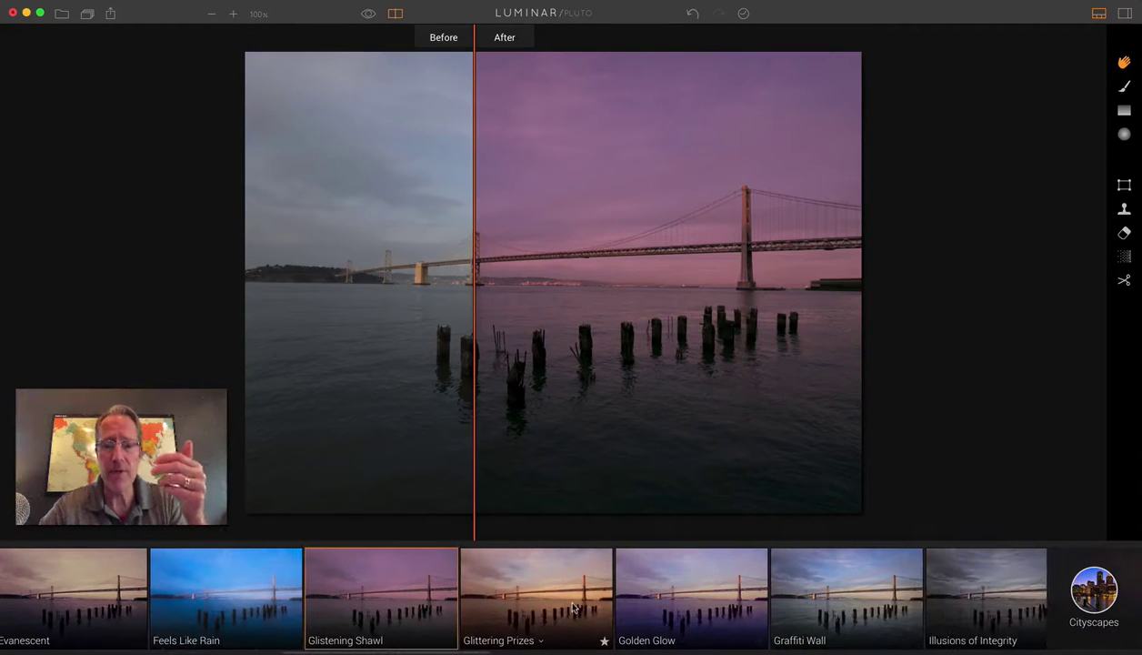
left_click(573, 608)
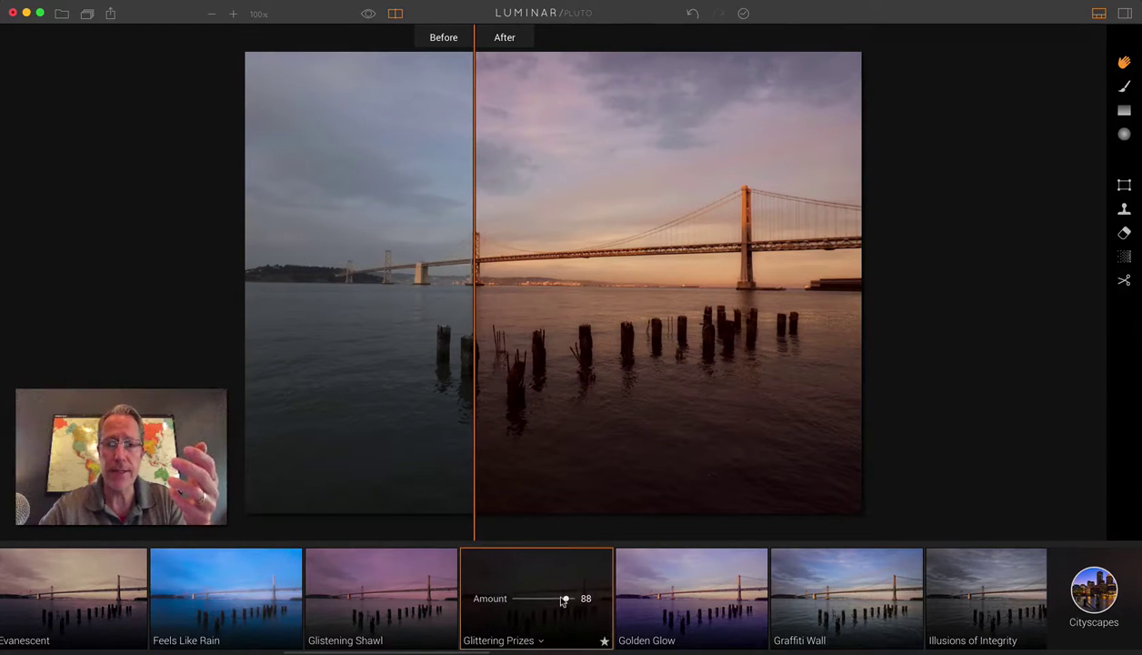
scroll(637, 598, "right", 2)
scroll(672, 596, "right", 10)
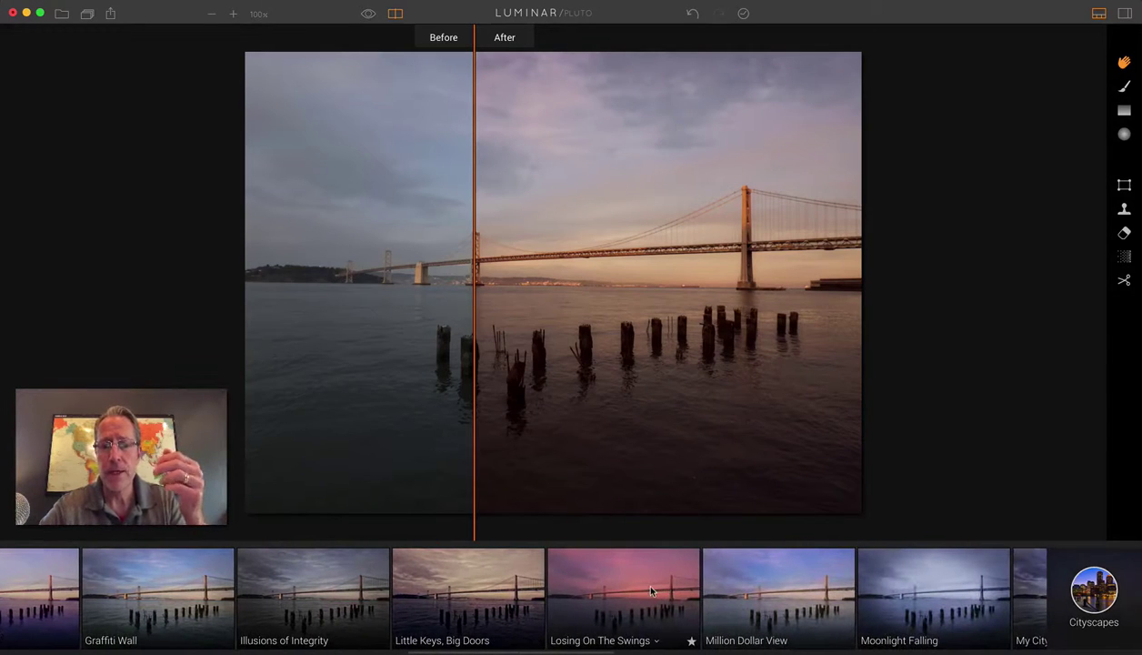
- Try Losing On The Swings and Million Dollar View on the bridge, comparing each against the original
left_click(651, 591)
scroll(511, 564, "right", 6)
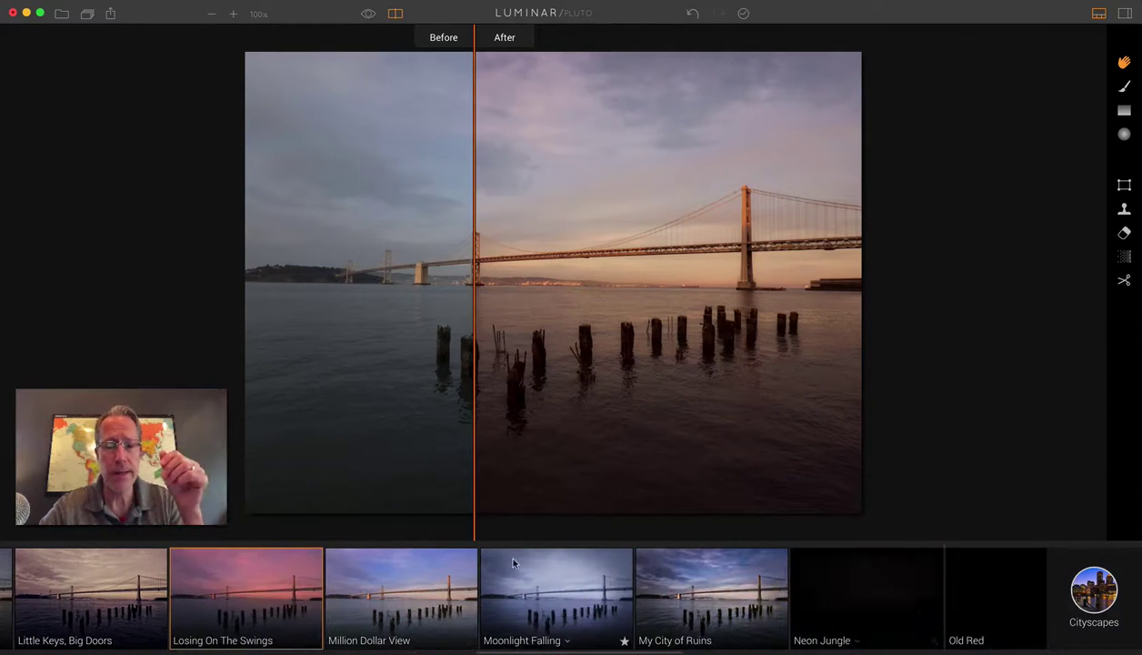
left_click(423, 591)
left_click_drag(468, 292, 410, 295)
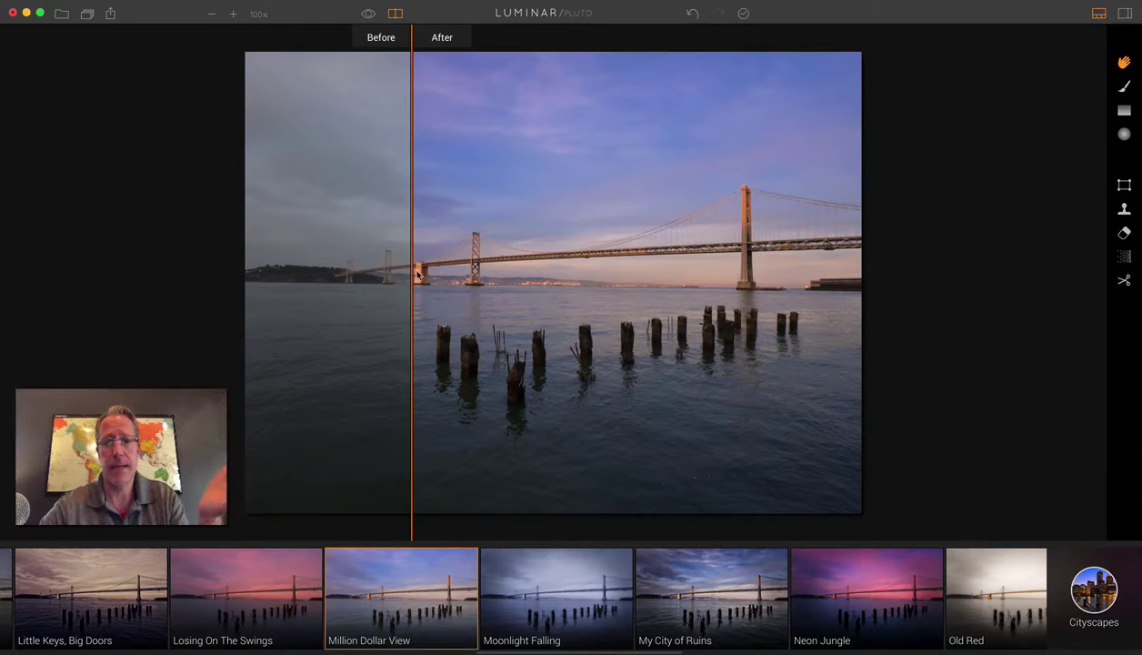
left_click_drag(409, 247, 589, 246)
left_click_drag(467, 228, 395, 236)
- Apply Neon Jungle, dismiss the call notification, and reduce its strength from 100 to 67
scroll(569, 600, "right", 5)
left_click(581, 586)
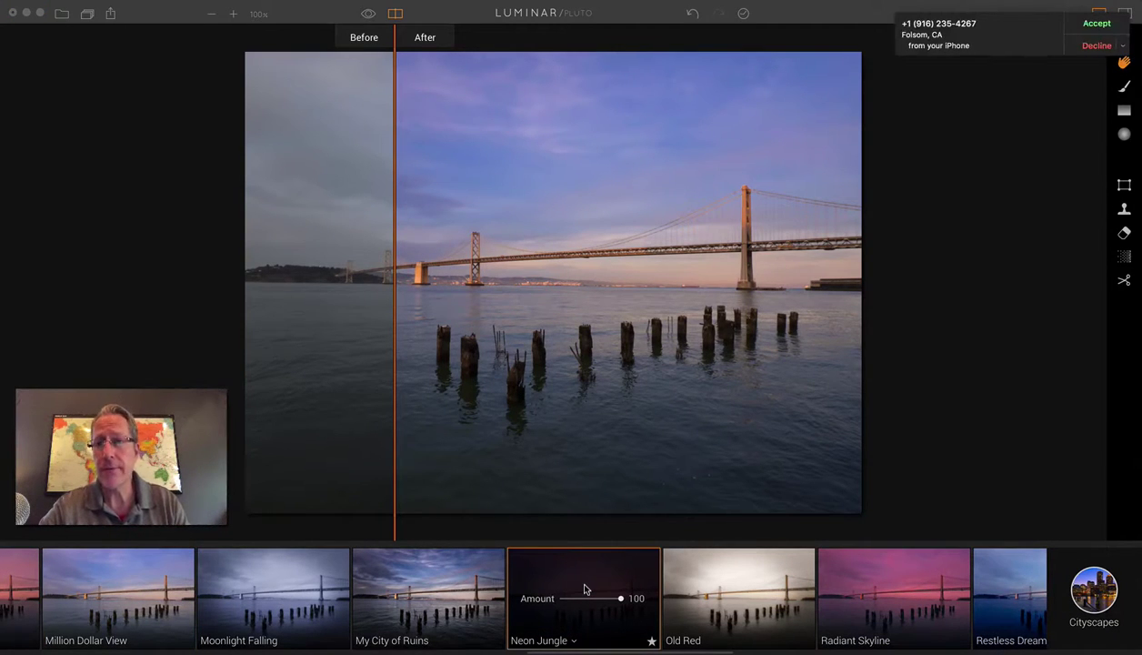
left_click(1096, 46)
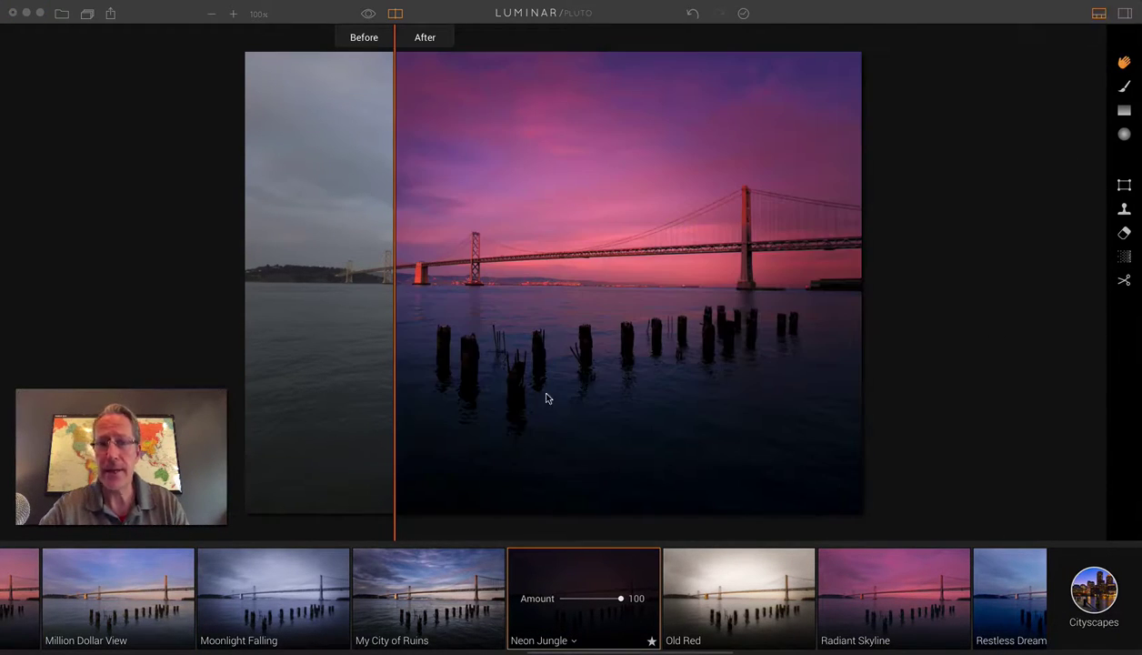
left_click(619, 599)
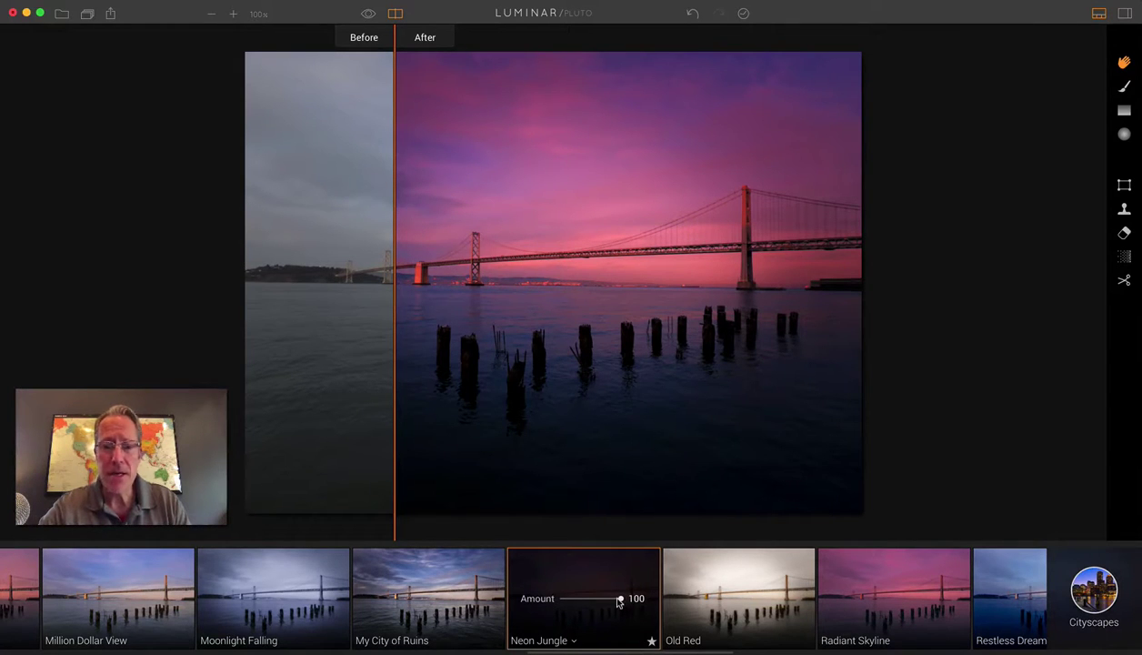
left_click_drag(619, 601, 584, 601)
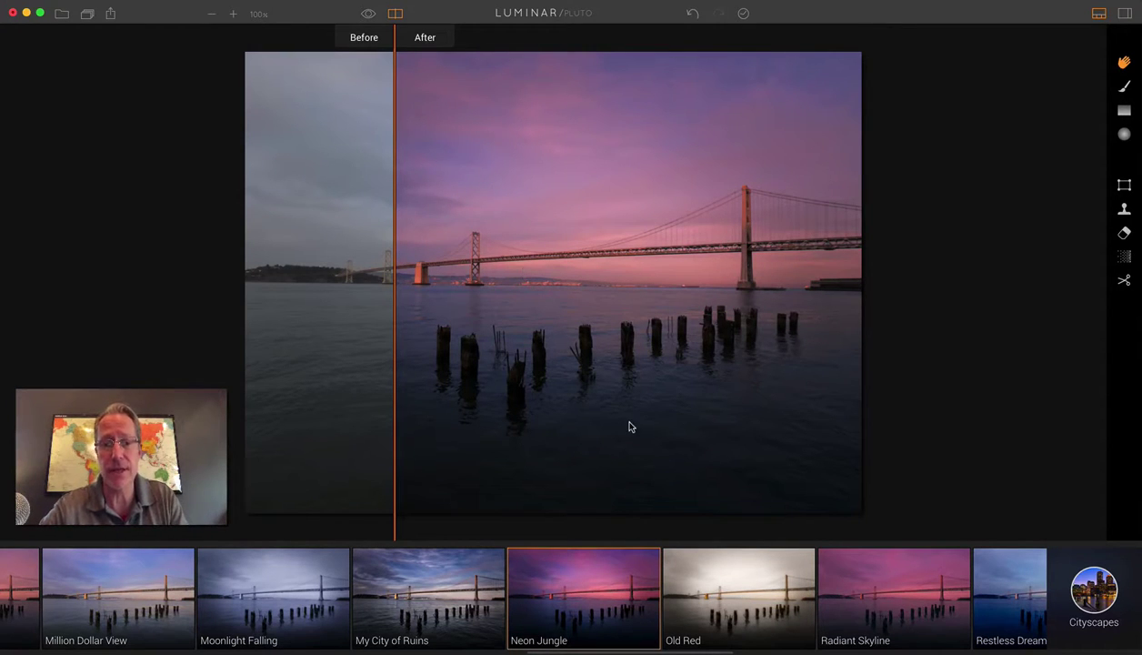
scroll(803, 612, "right", 5)
scroll(804, 613, "right", 8)
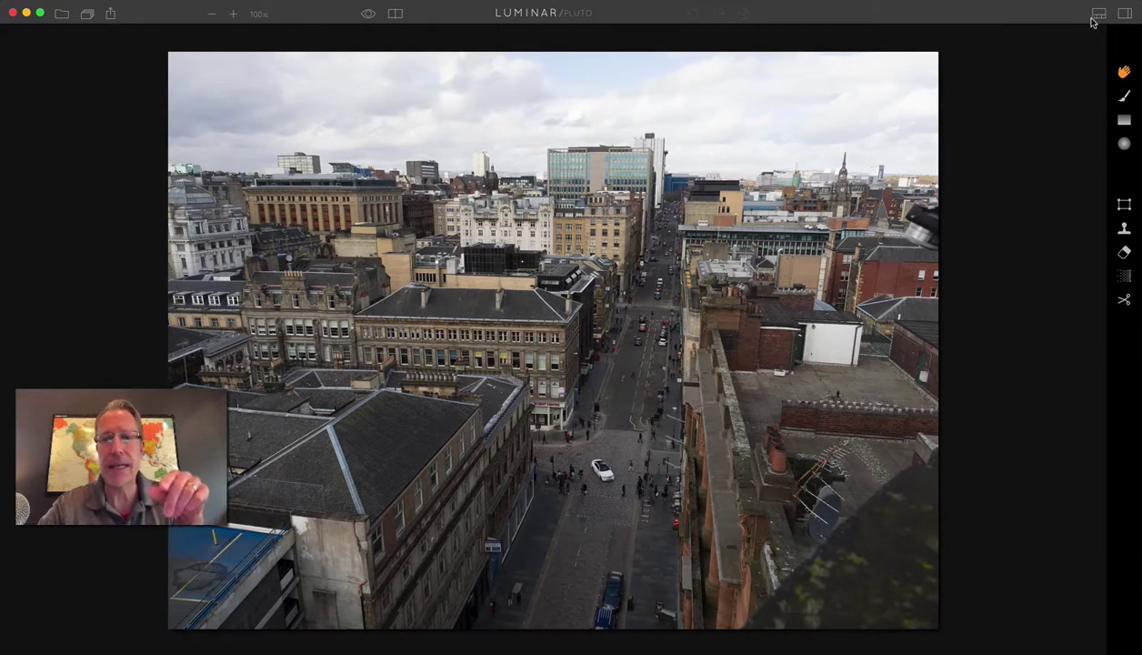
- Apply Dynamic Intervention to the Glasgow aerial and split before/after, showing mostly the blue-sky edit
left_click(1098, 14)
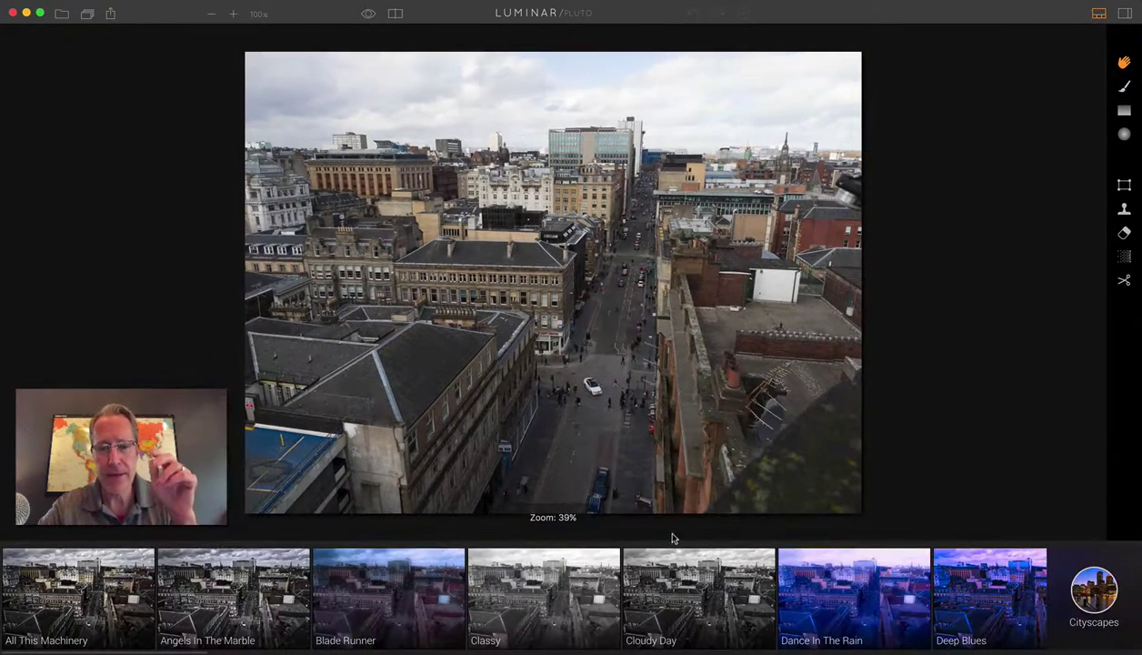
mouse_move(575, 596)
scroll(574, 596, "right", 5)
scroll(575, 596, "right", 10)
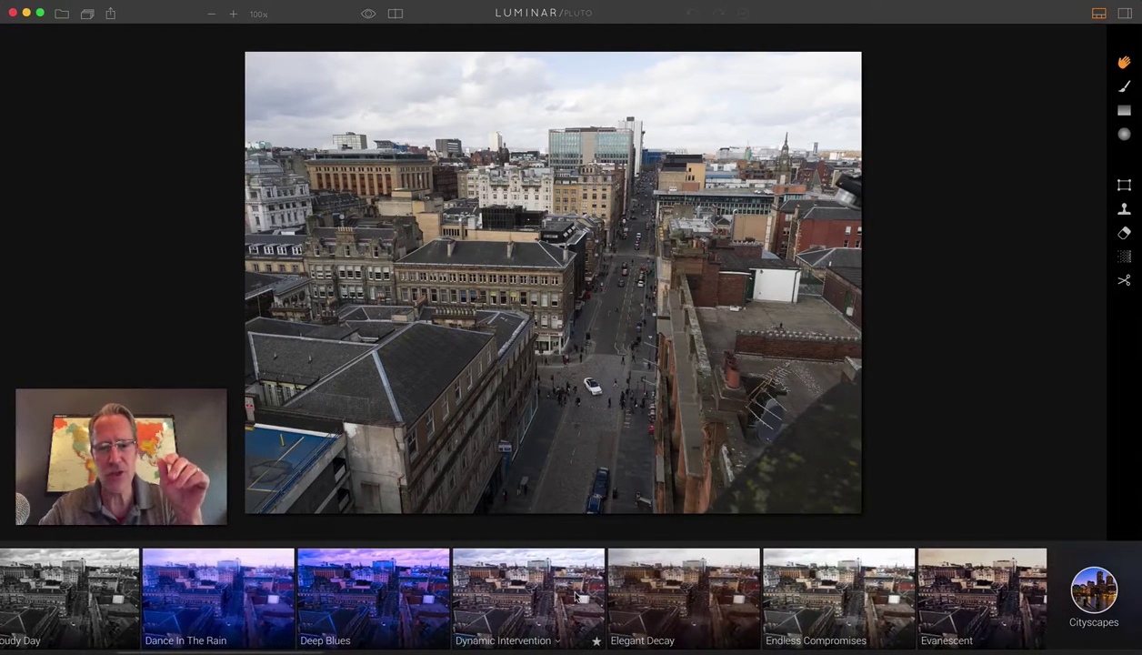
left_click(543, 598)
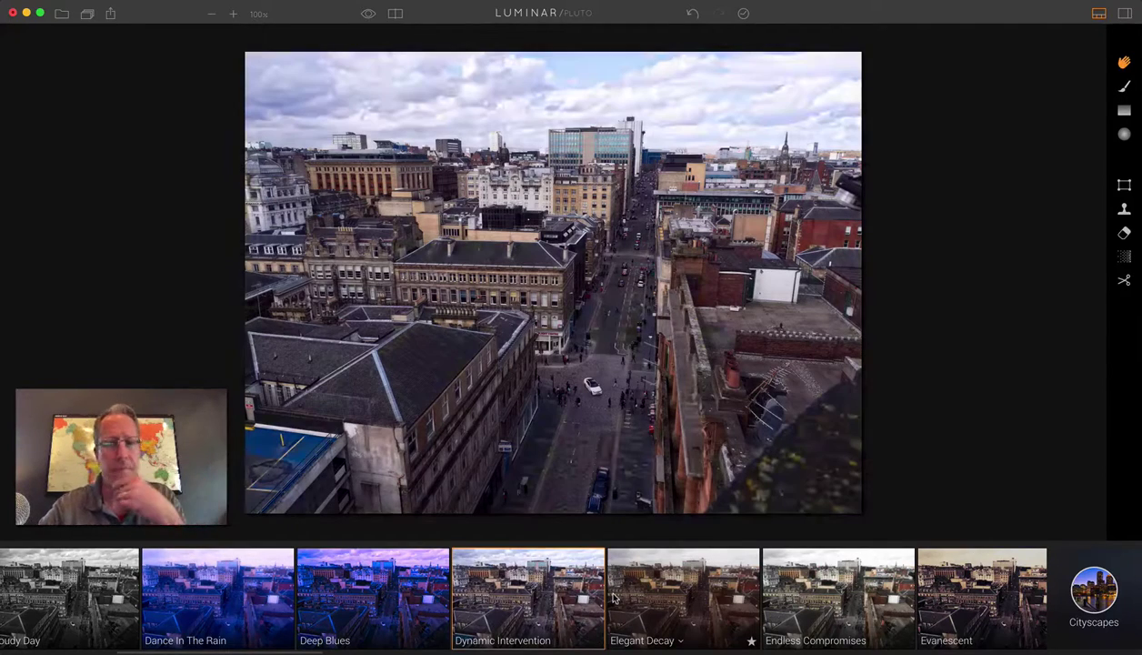
left_click(394, 13)
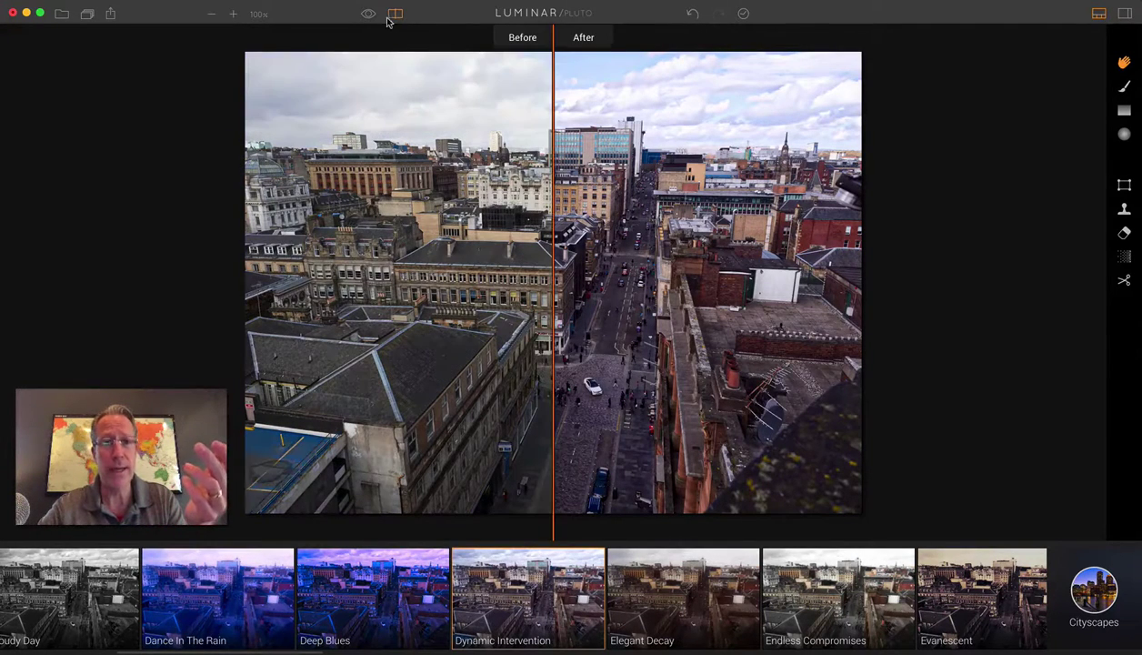
left_click_drag(552, 193, 450, 193)
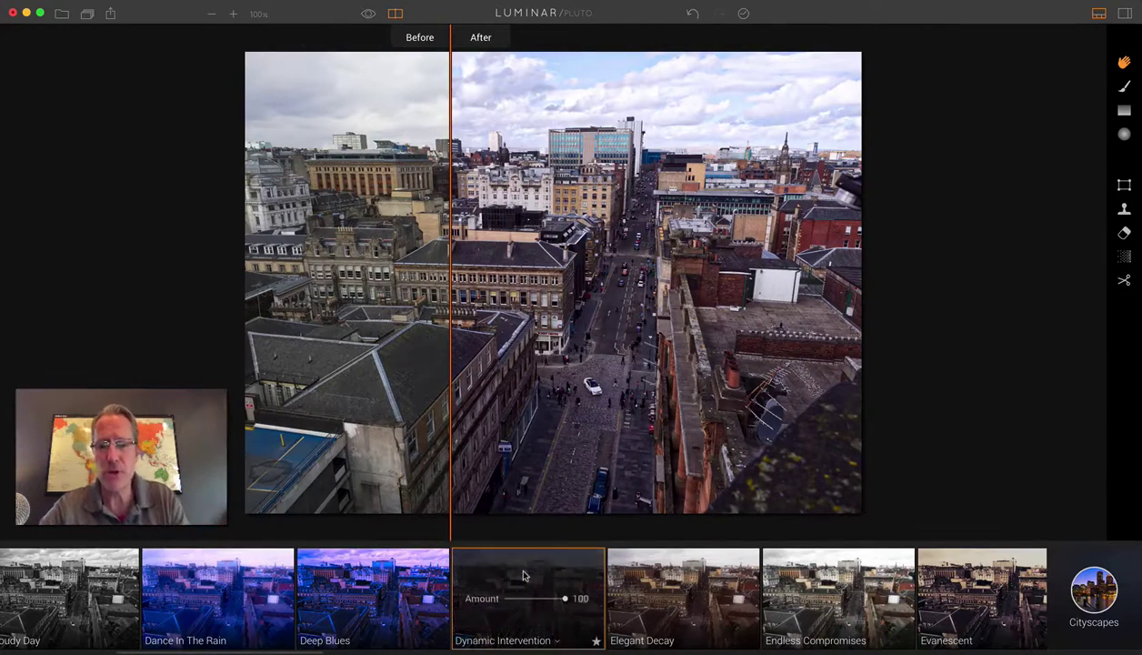
scroll(526, 581, "right", 5)
scroll(525, 575, "right", 3)
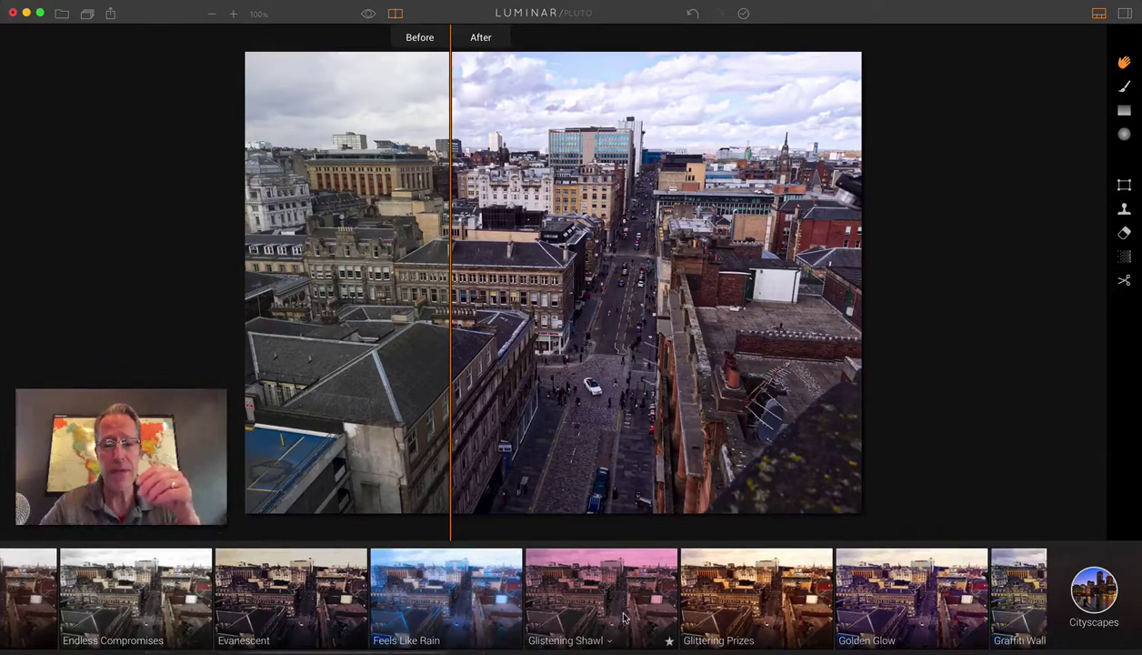
- Try Illusions of Integrity, then Runaway American Dream on the Glasgow photo
scroll(628, 632, "right", 6)
left_click(649, 637)
scroll(637, 628, "right", 2)
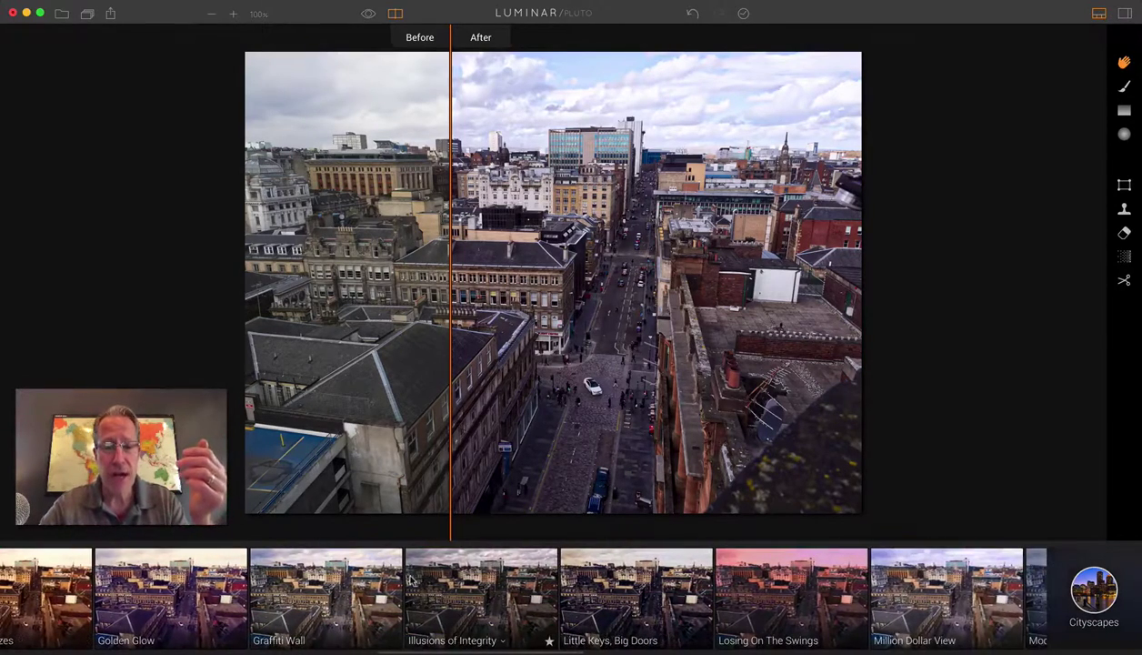
scroll(624, 611, "right", 10)
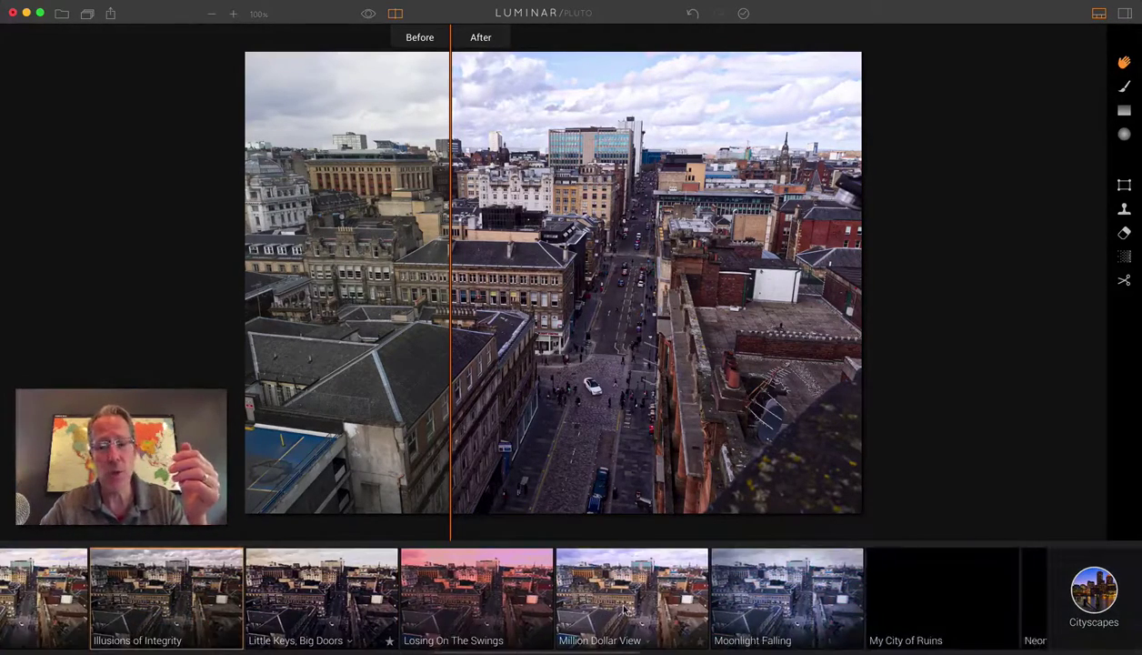
scroll(624, 611, "right", 10)
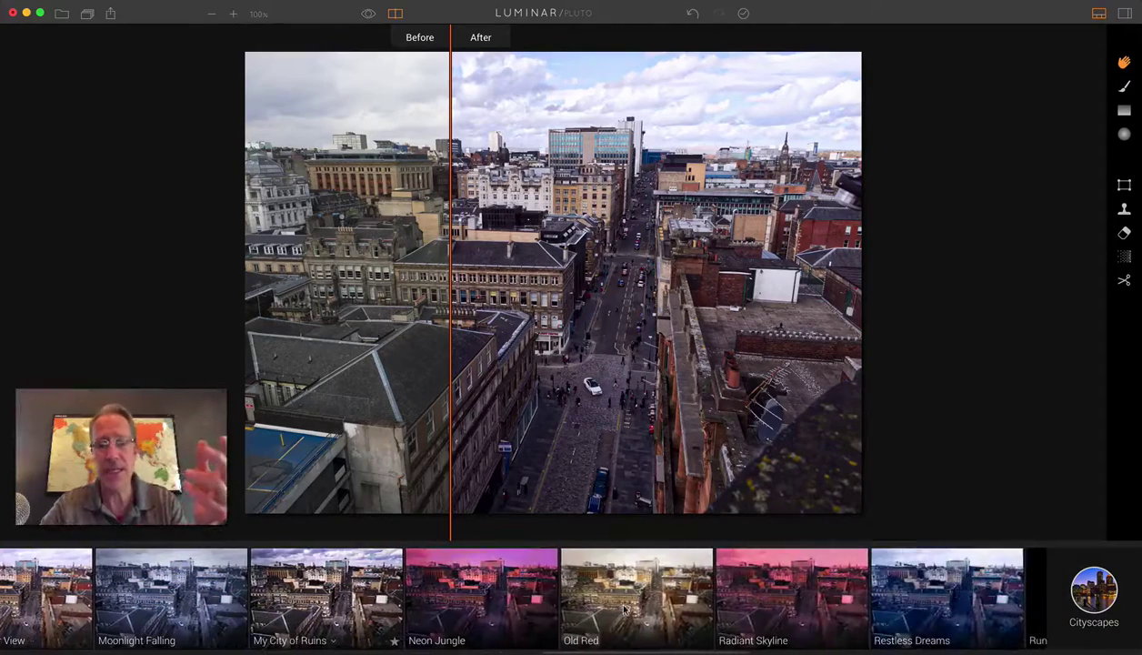
left_click(727, 600)
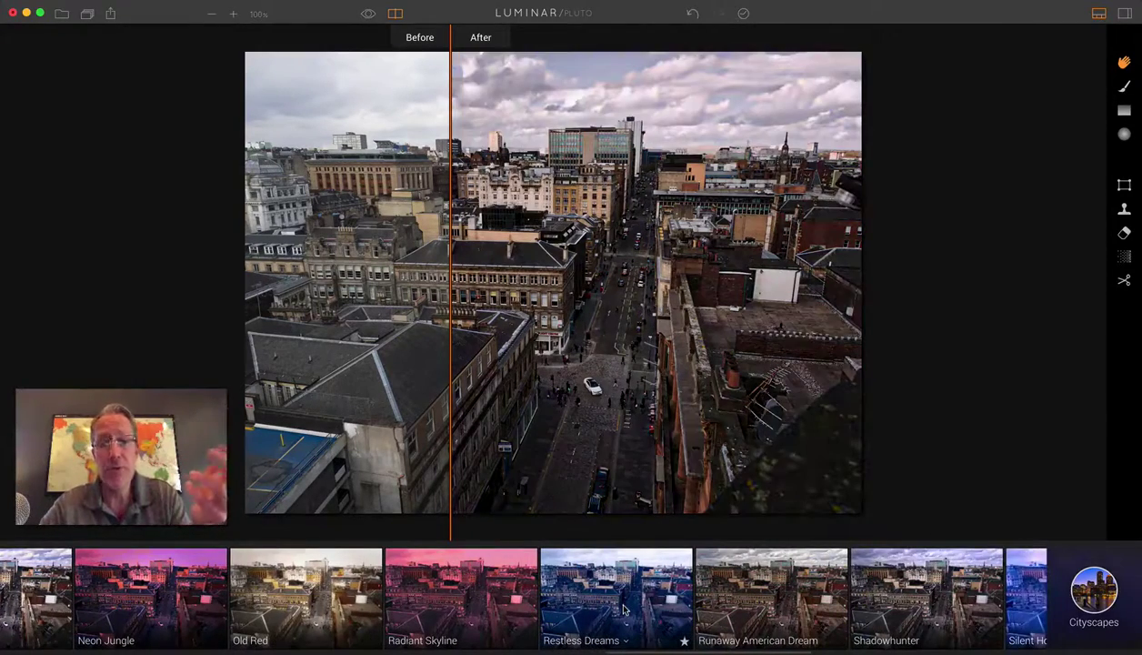
scroll(546, 595, "right", 4)
left_click(545, 596)
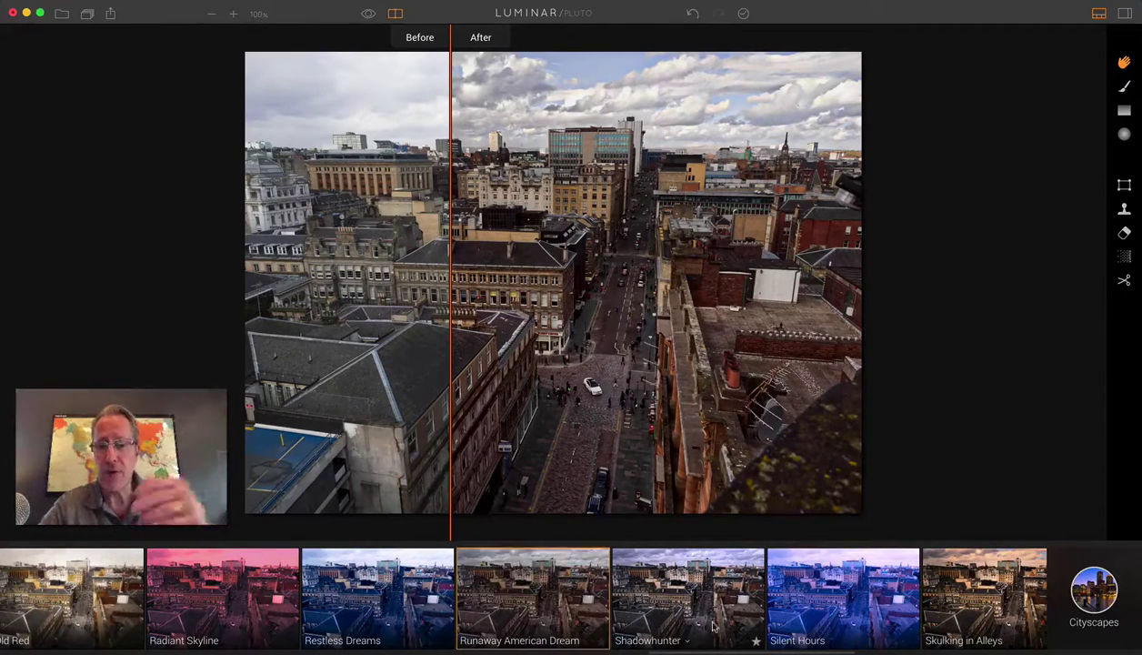
- Switch to Shadowhunter and widen the restyled side of the comparison
left_click(694, 589)
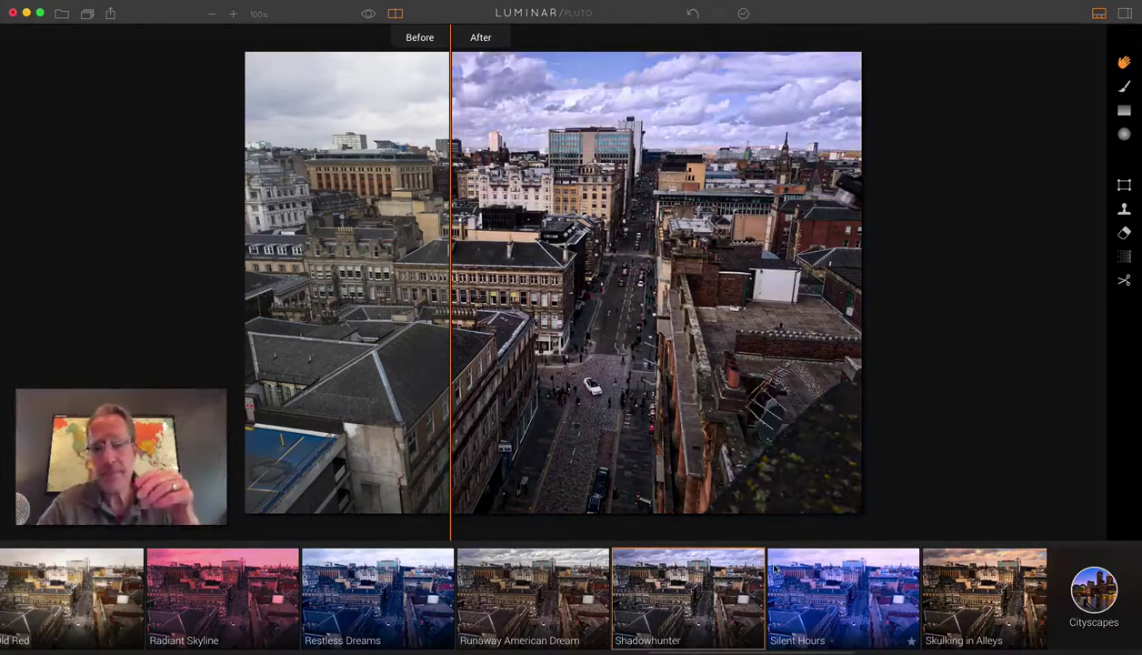
scroll(776, 568, "right", 2)
scroll(776, 569, "right", 2)
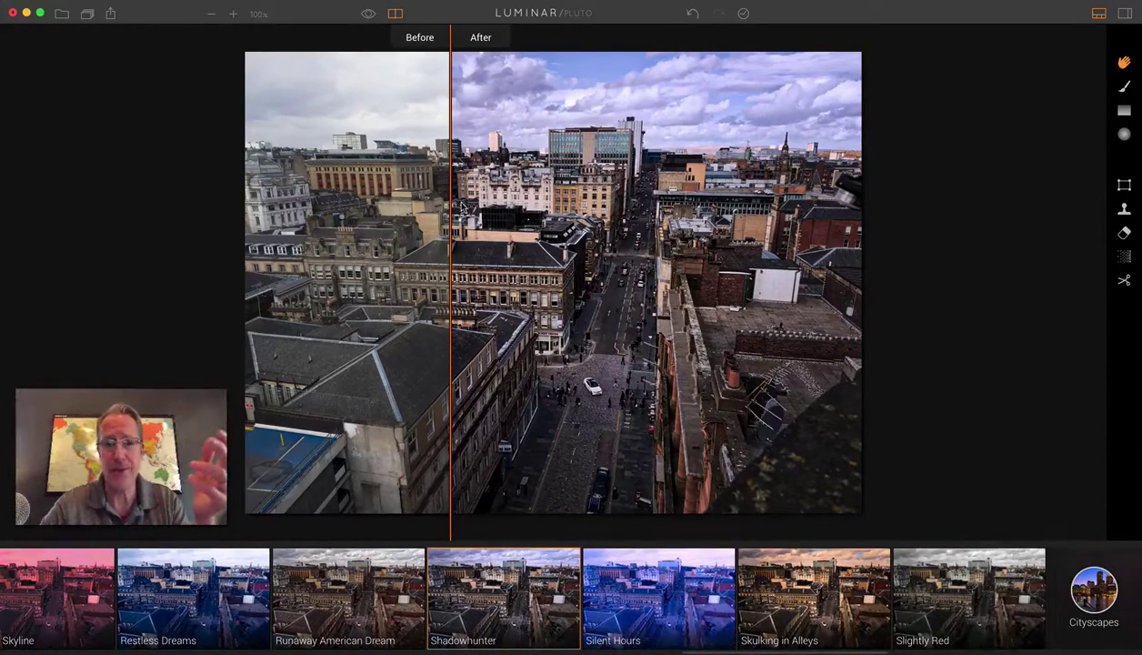
left_click_drag(446, 207, 381, 133)
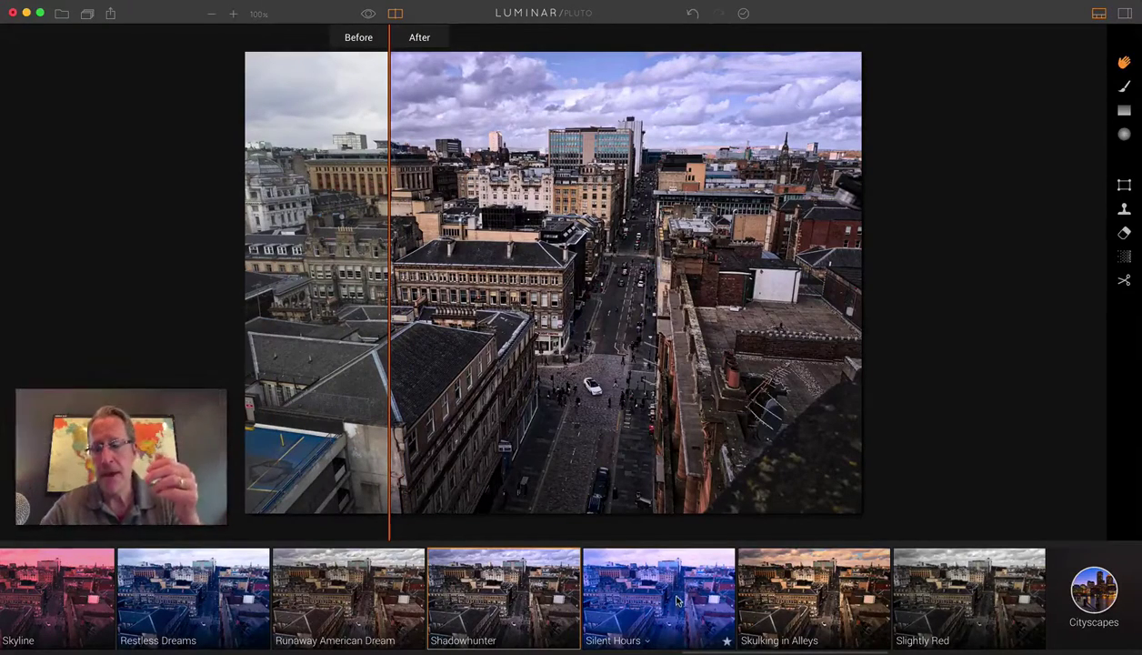
- Settle on Spirits Above & Behind Me for pink-tinted clouds and compare against the original
scroll(677, 595, "right", 10)
scroll(678, 599, "right", 7)
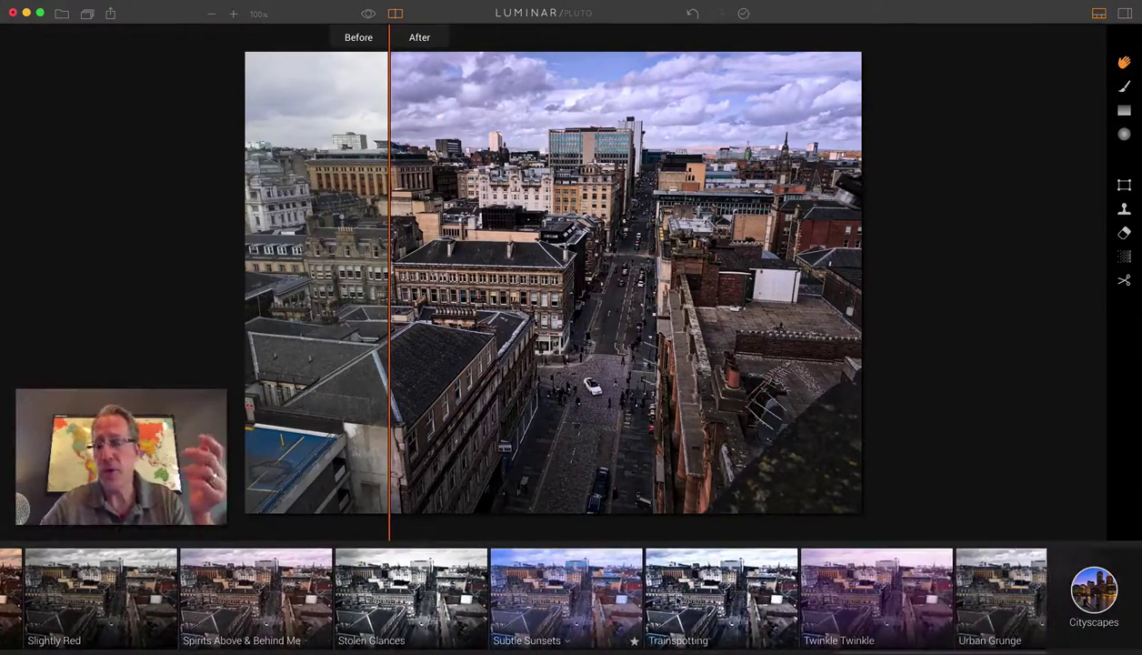
scroll(677, 598, "right", 3)
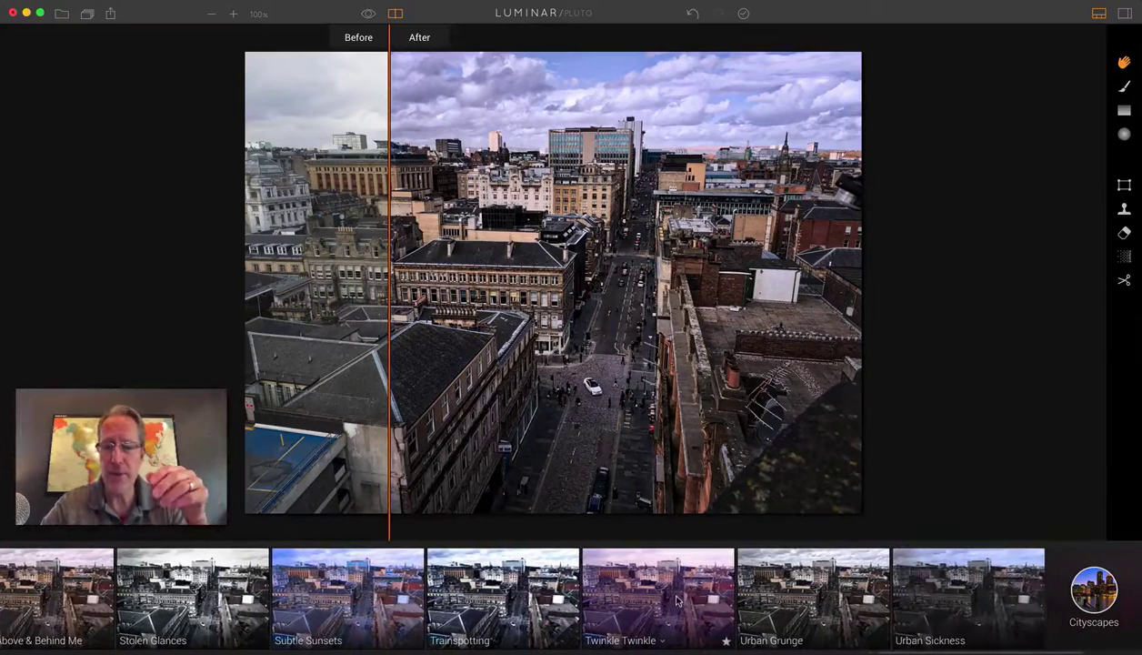
scroll(678, 598, "left", 7)
scroll(677, 598, "left", 2)
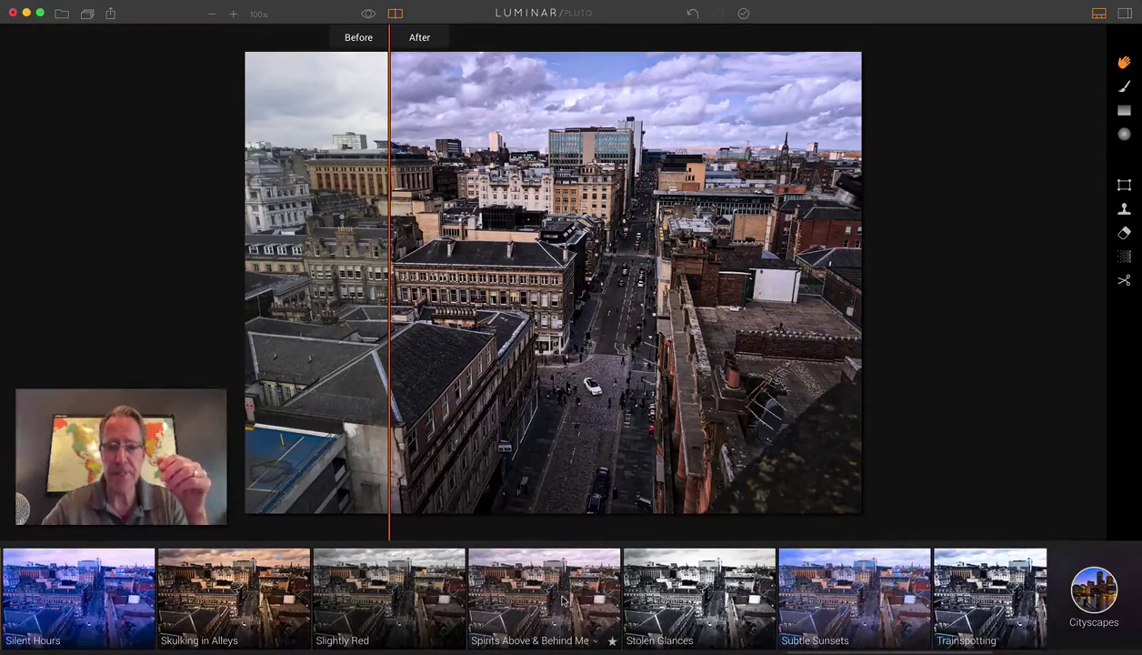
mouse_move(563, 600)
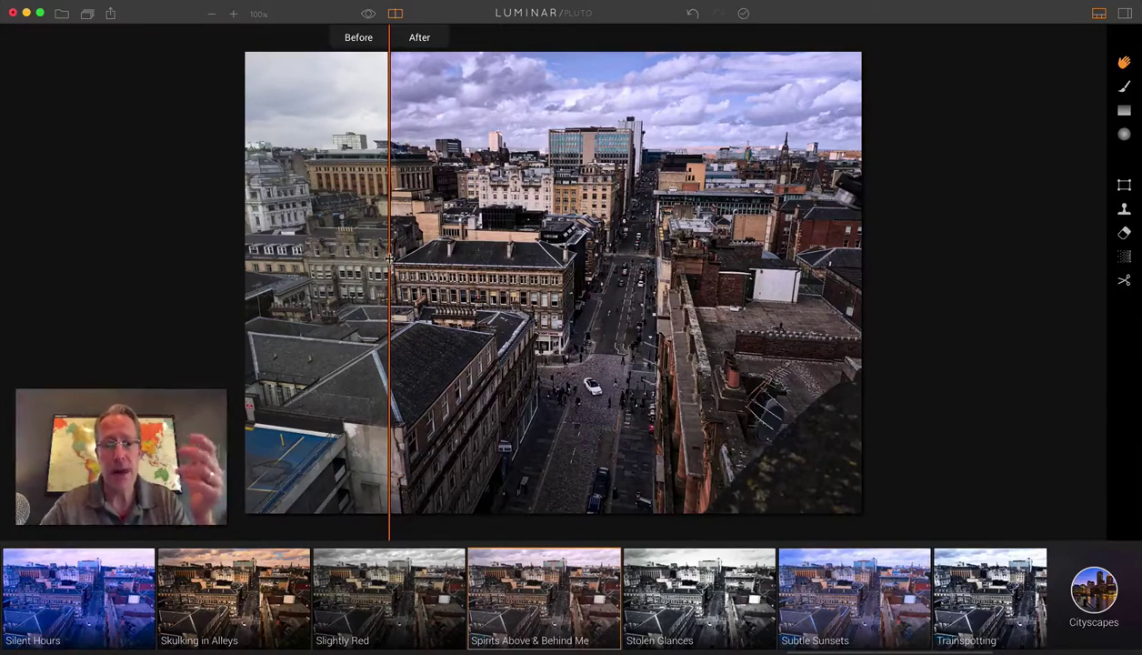
left_click_drag(386, 259, 350, 238)
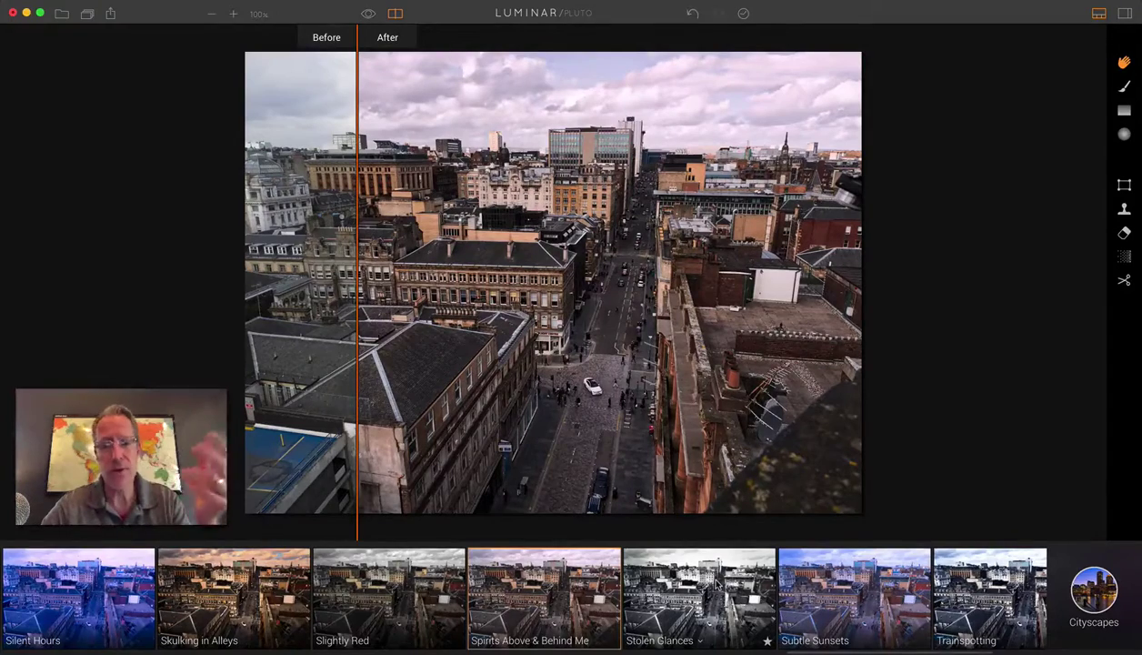
- Apply the Stolen Glances preset to the Glasgow rooftop photo, replacing the pink sky with near-monochrome grey
scroll(673, 573, "right", 3)
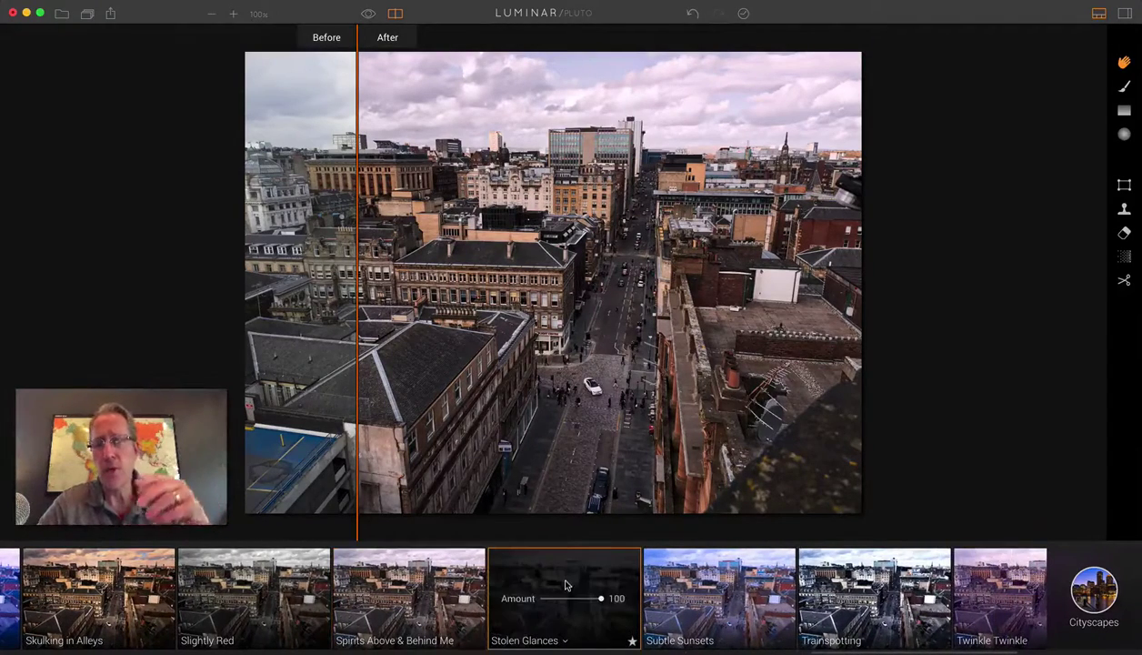
scroll(797, 600, "right", 5)
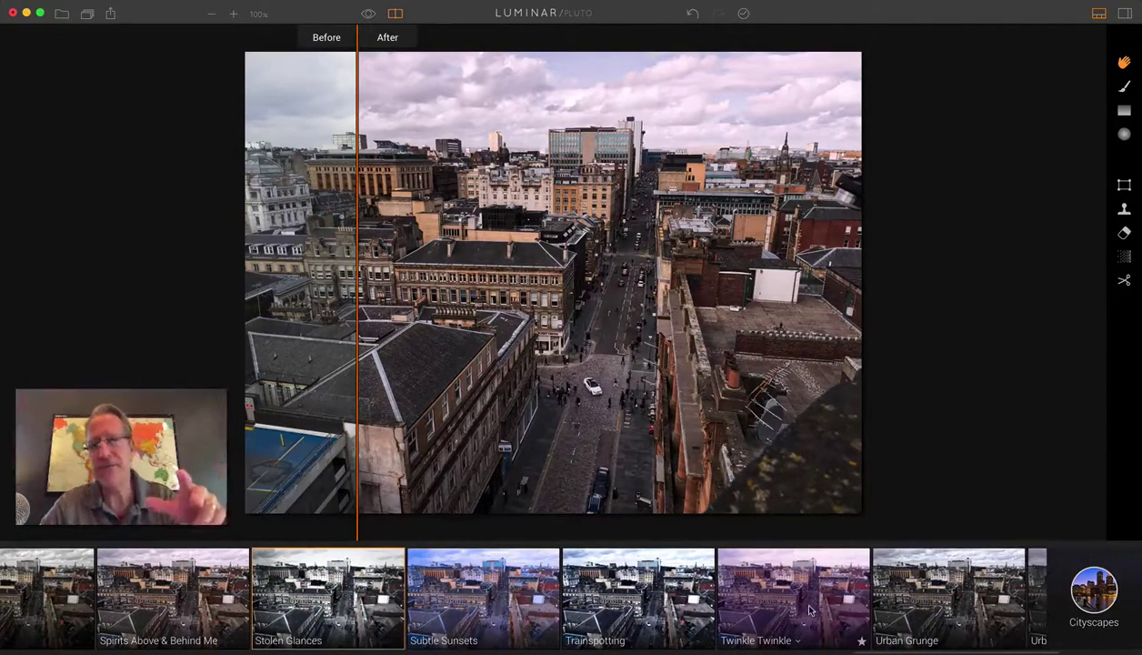
left_click_drag(358, 320, 408, 319)
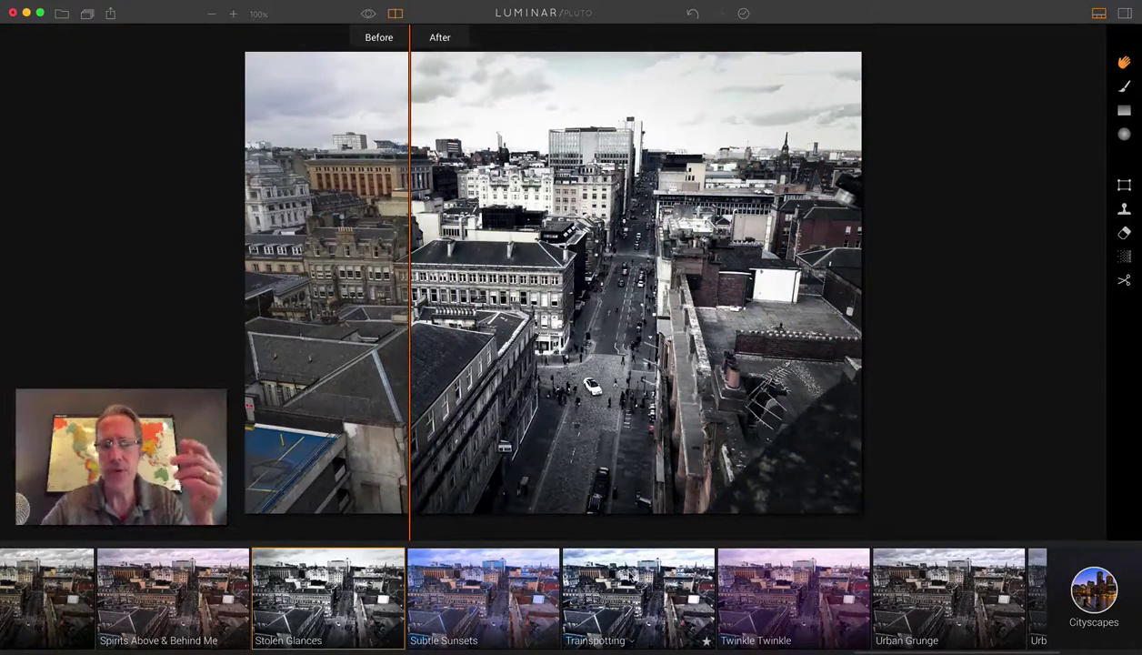
scroll(546, 595, "right", 10)
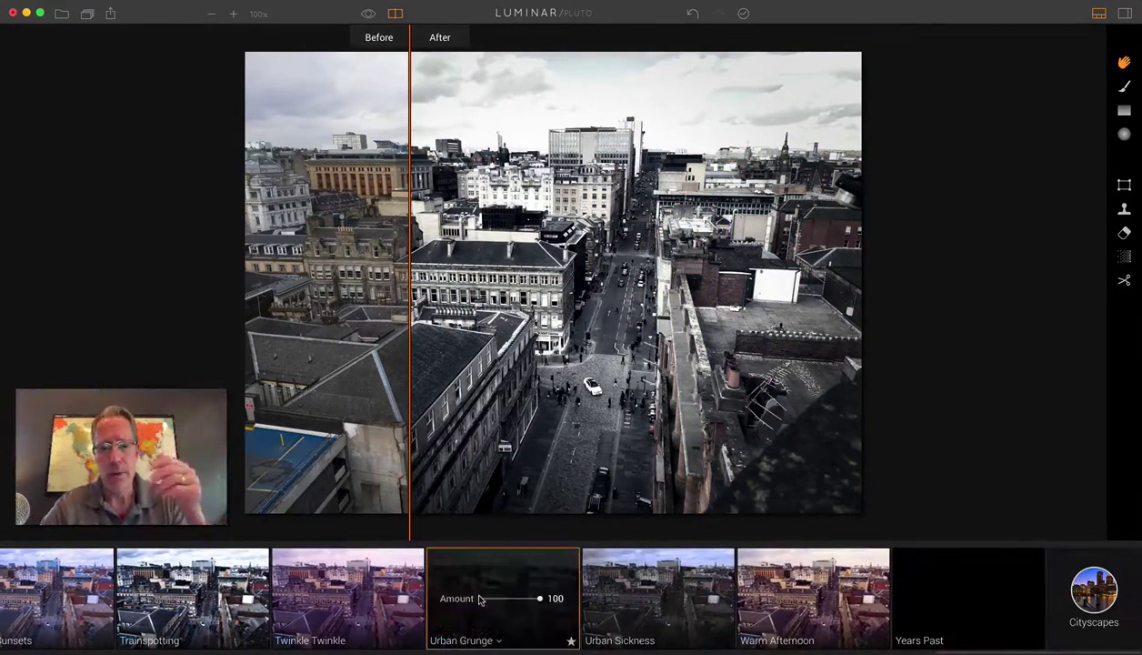